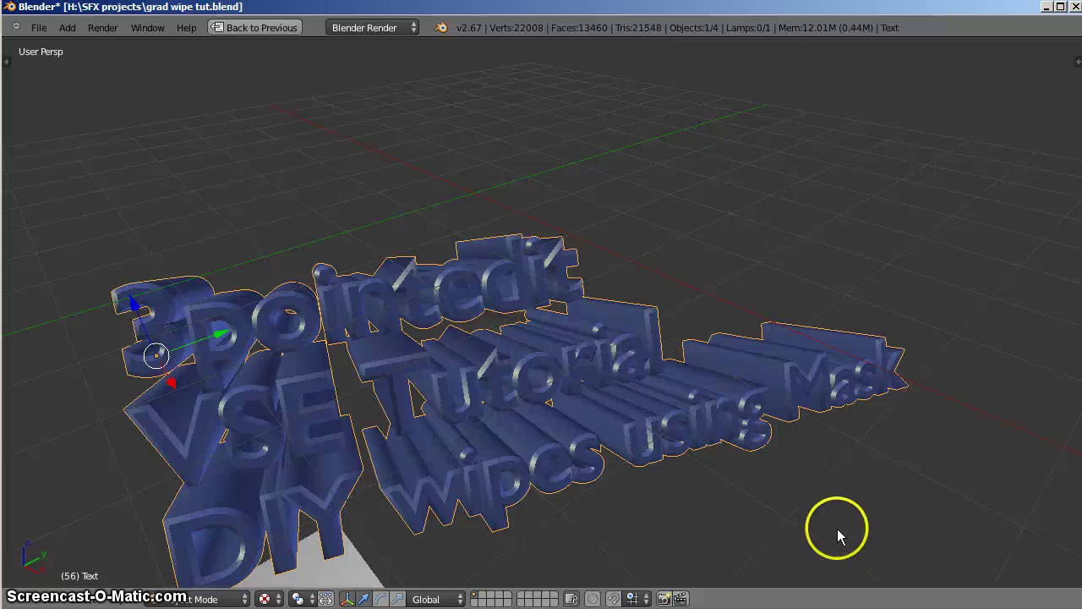
middle_click_drag(837, 531, 752, 485)
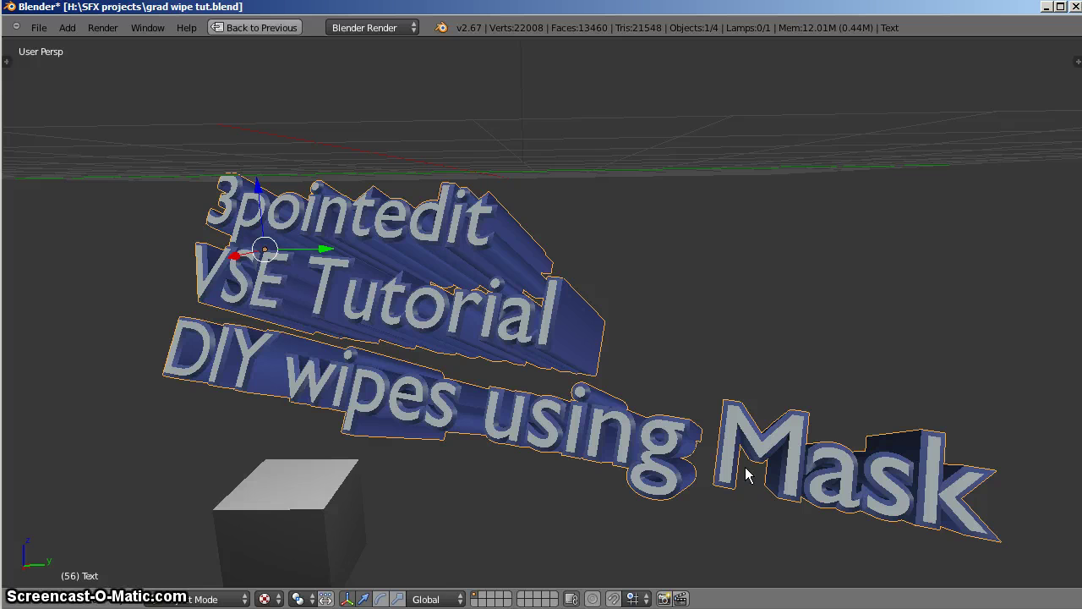
left_click(745, 456)
left_click(741, 448)
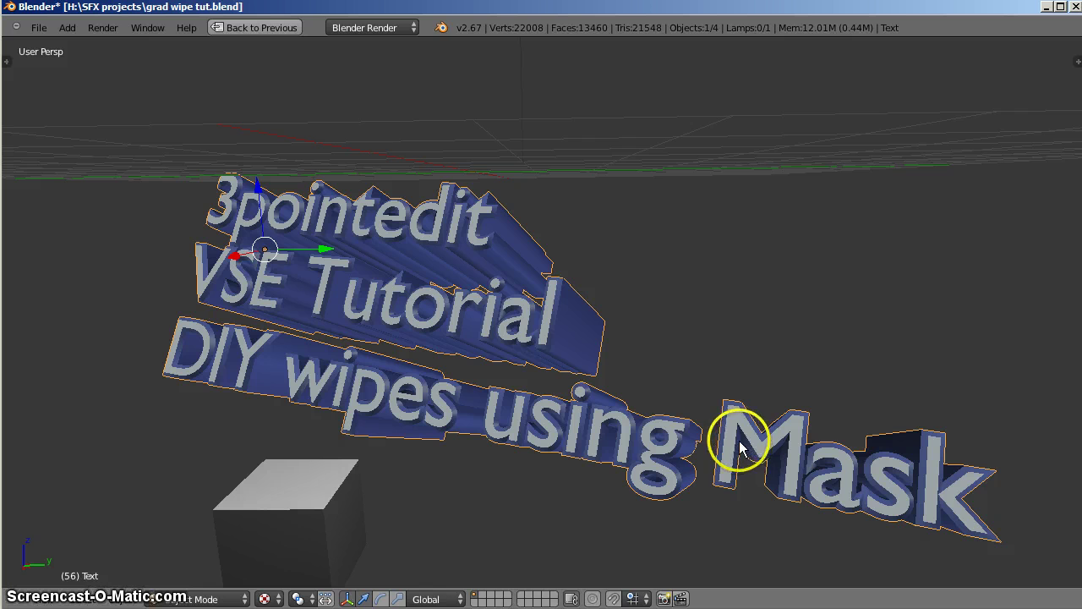
- Switch the workspace to the Video Editing screen layout
key("ctrl+Right")
key("ctrl+Right")
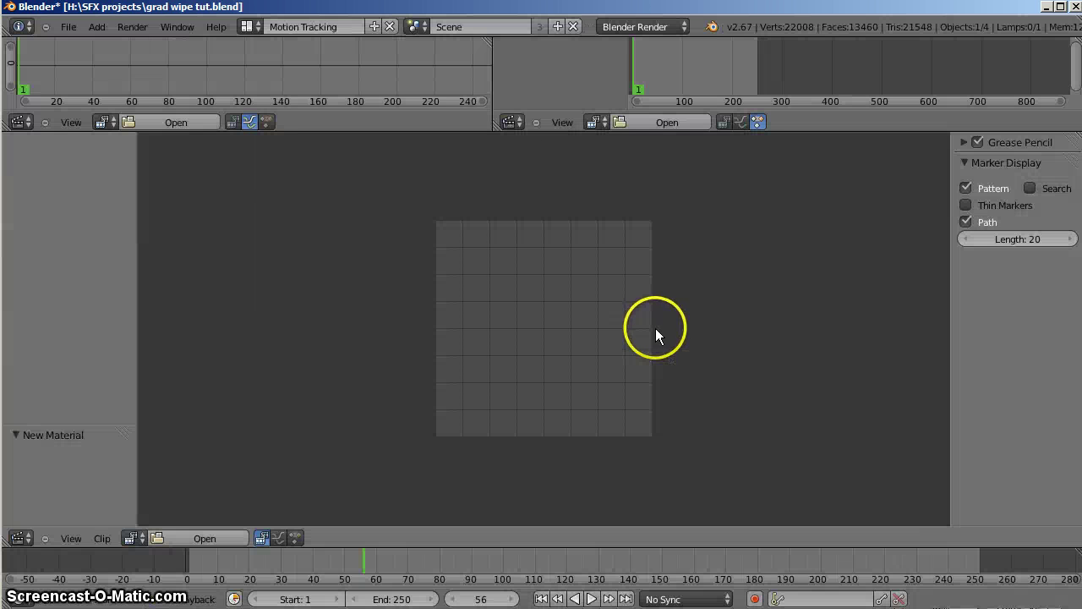
key("ctrl+Right")
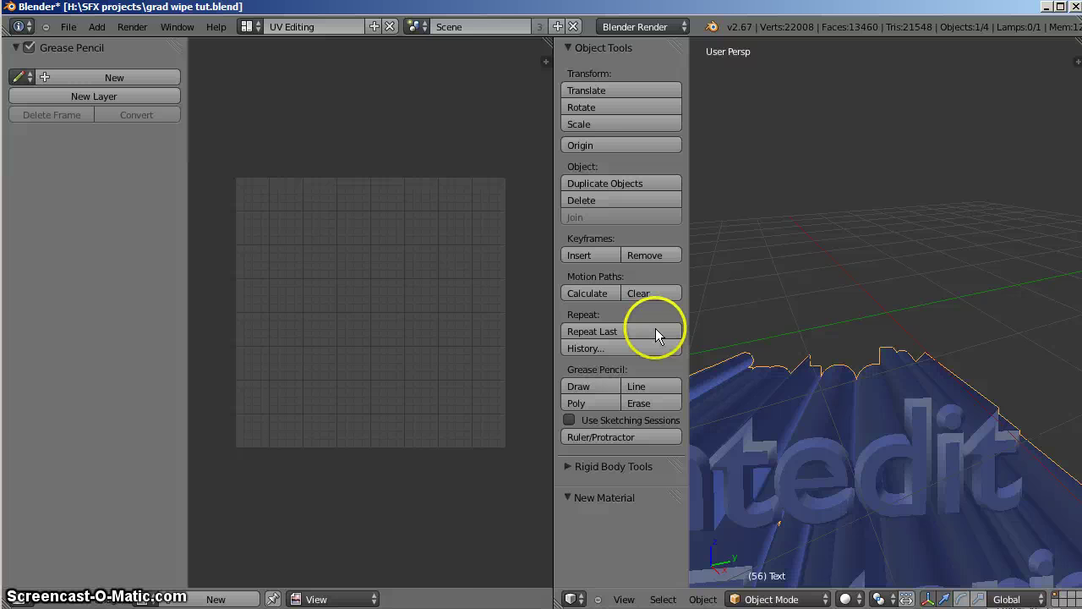
key("ctrl+Right")
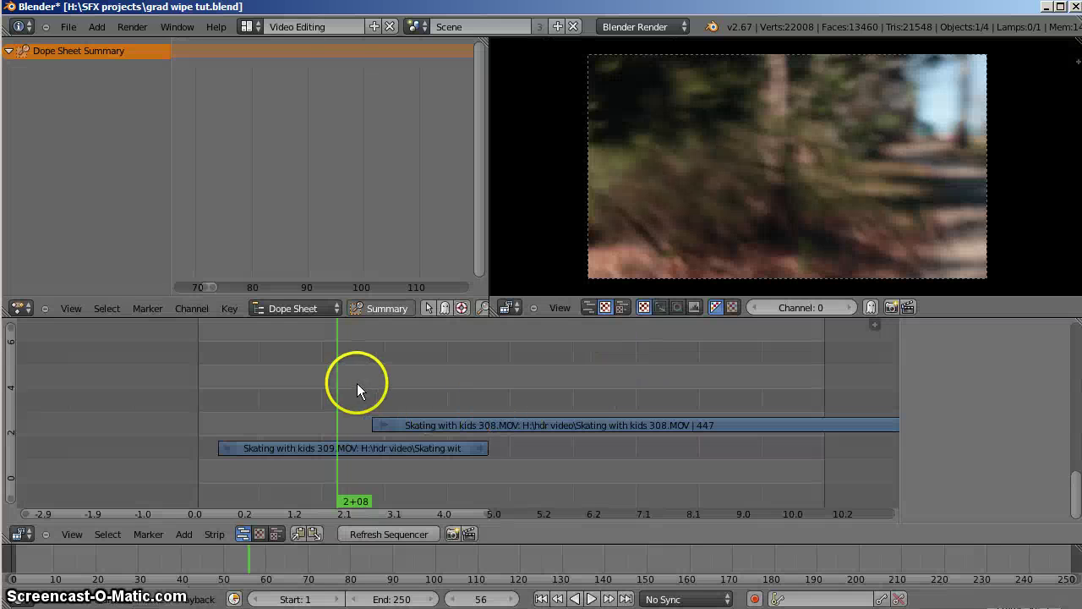
left_click(245, 26)
left_click(350, 477)
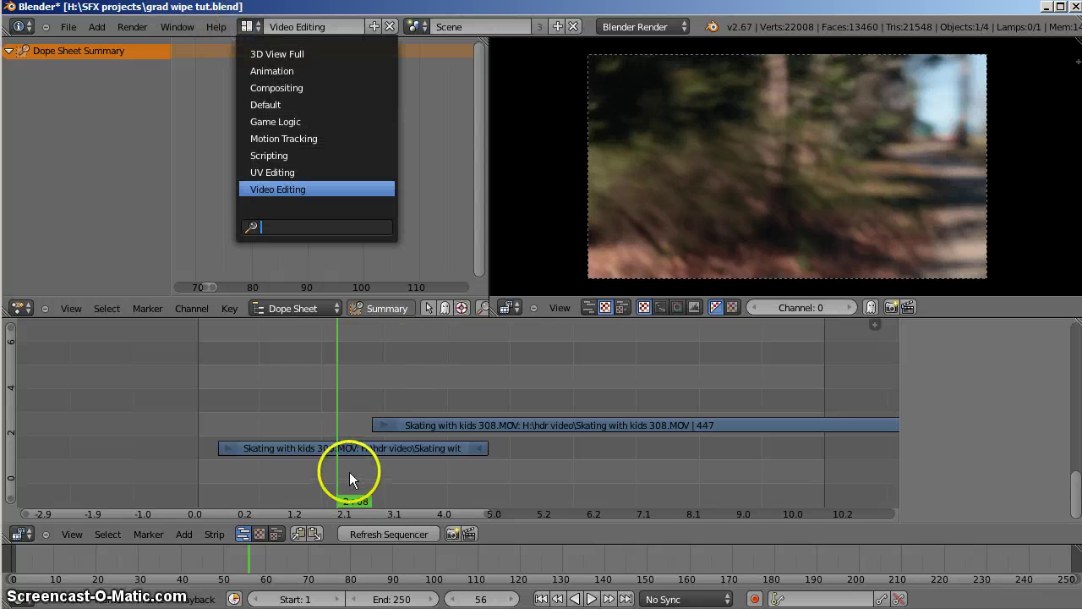
left_click(300, 424)
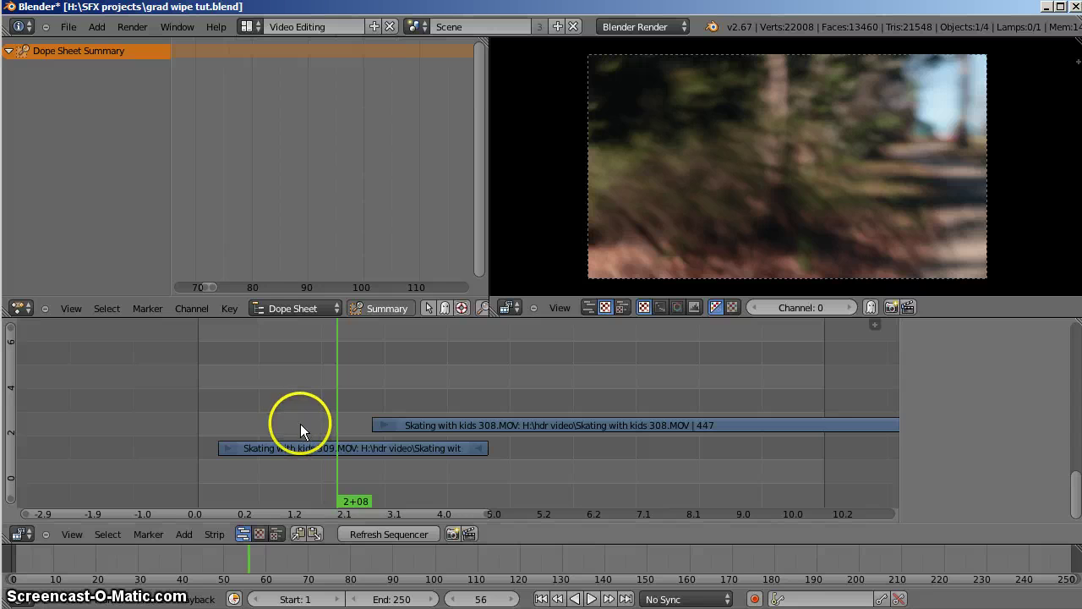
- Scrub through the Skating with kids 309 clip up to the start of the overlapping 308 clip at frame 71
mouse_move(296, 429)
left_mouse_down()
mouse_move(270, 427)
mouse_move(302, 427)
left_mouse_up()
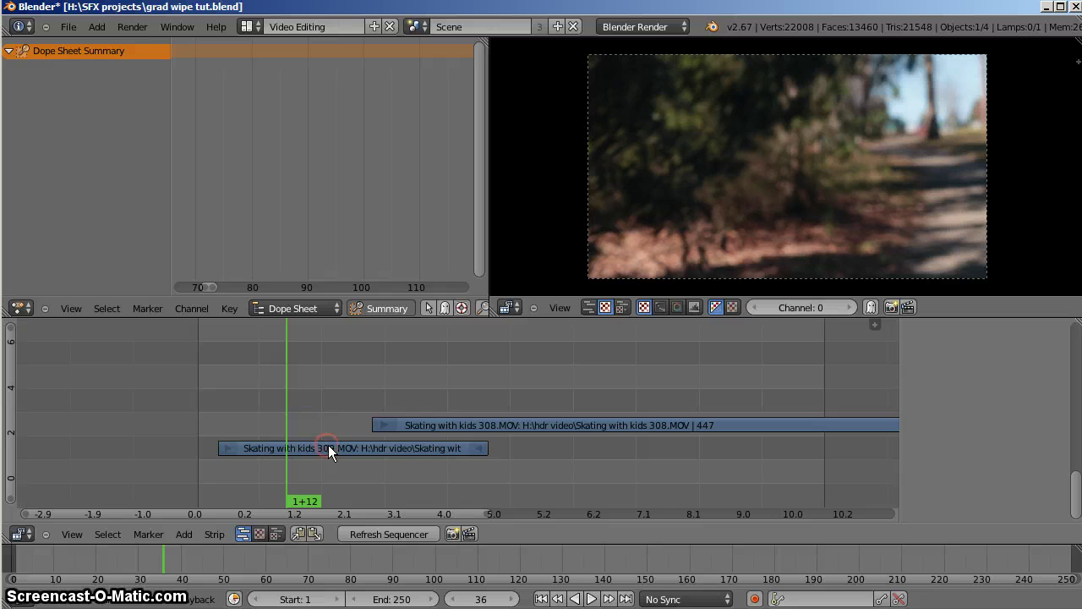
right_click_drag(317, 427, 375, 423)
left_click(374, 423)
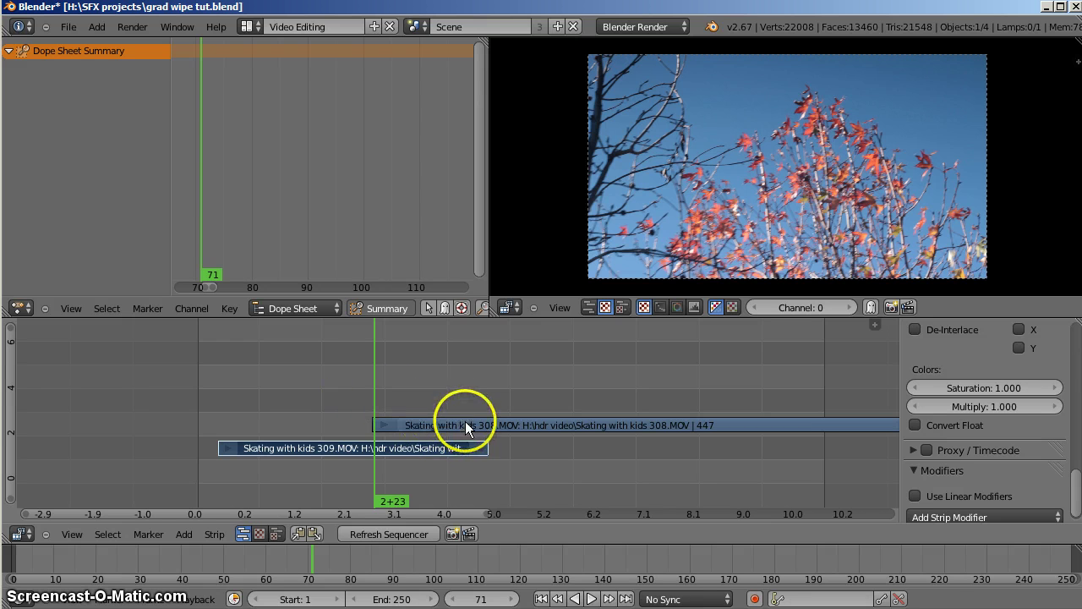
- Shift the Skating with kids 308 strip earlier to start at about frame 54, lengthening its overlap with the 309 strip
right_click_drag(465, 421, 425, 415)
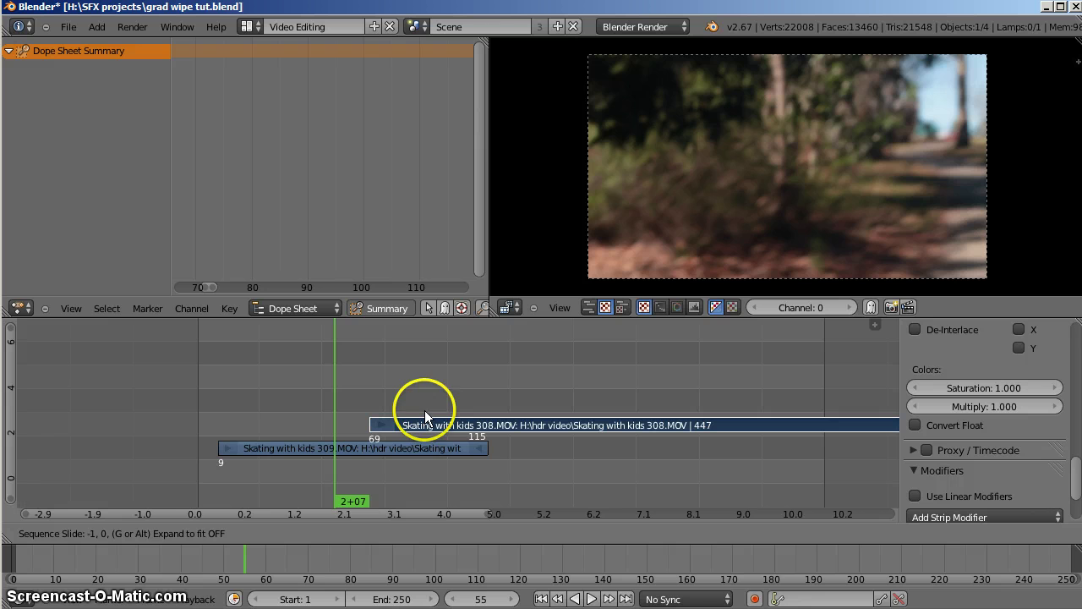
left_click(479, 418)
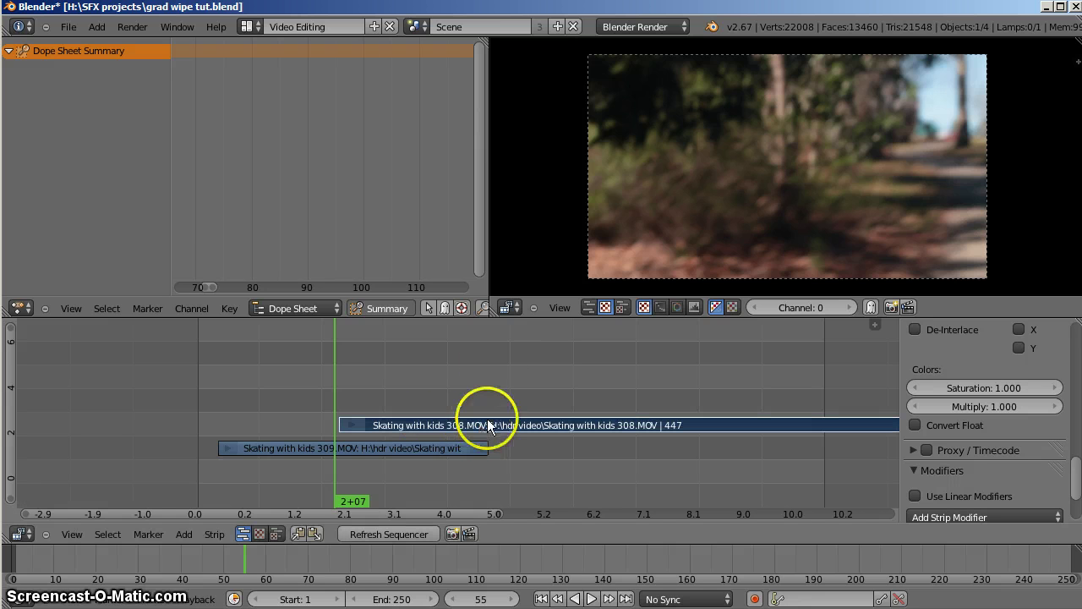
key("g")
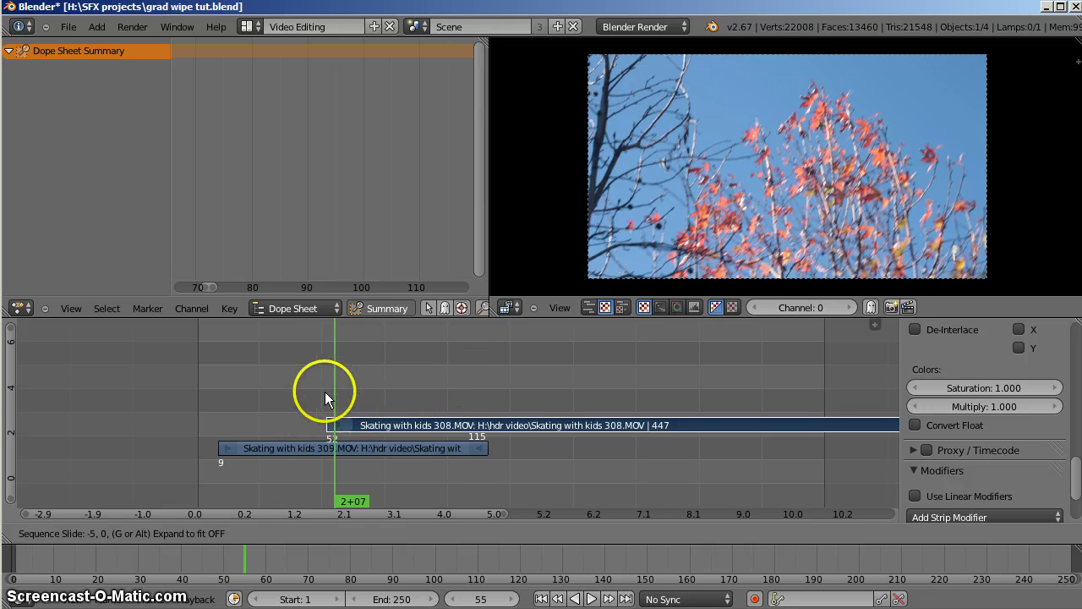
left_click(314, 426)
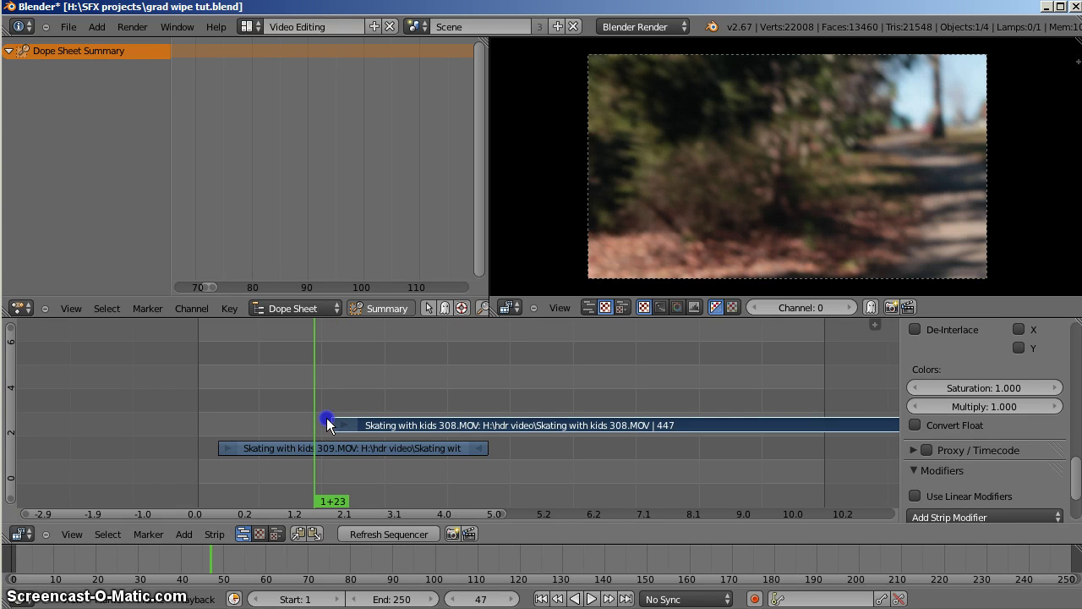
left_click(334, 418)
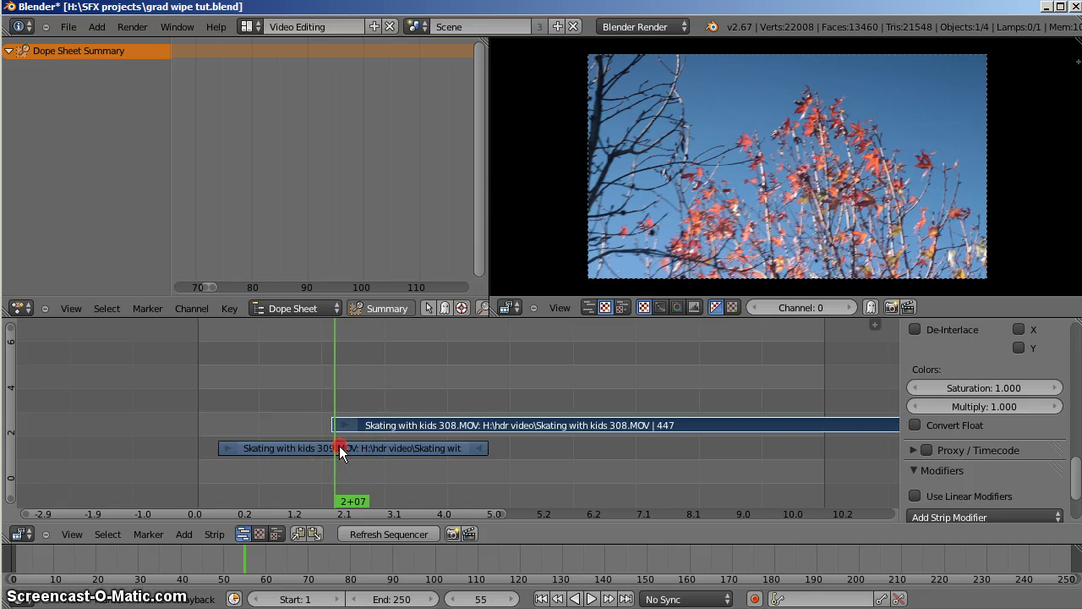
- Add a Wipe effect strip across the overlap of the 309 and 308 clips and scrub through the transition
right_click(386, 424)
left_click(196, 534)
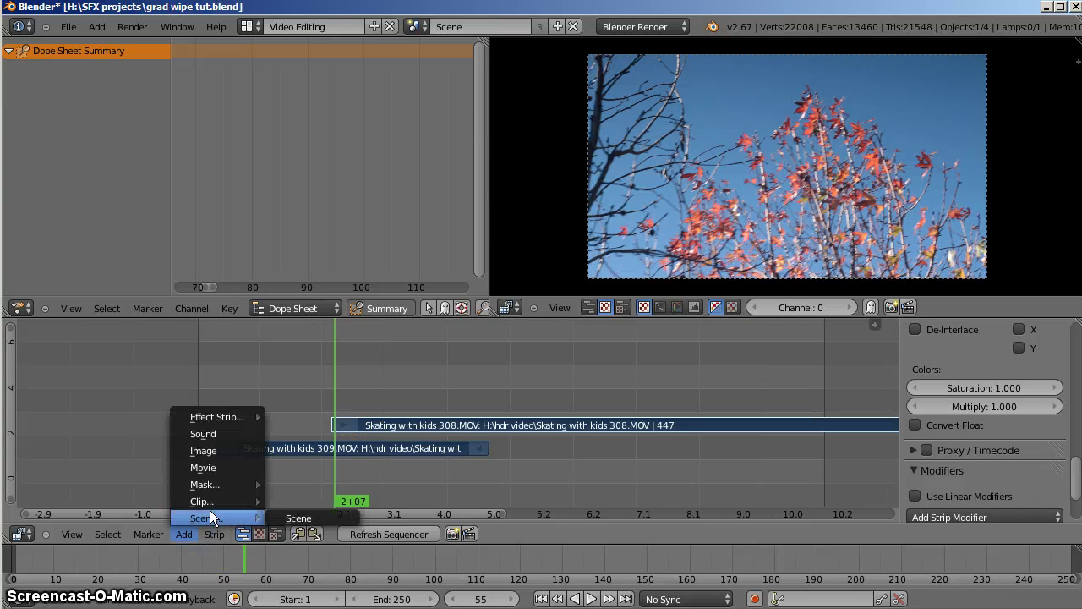
mouse_move(212, 414)
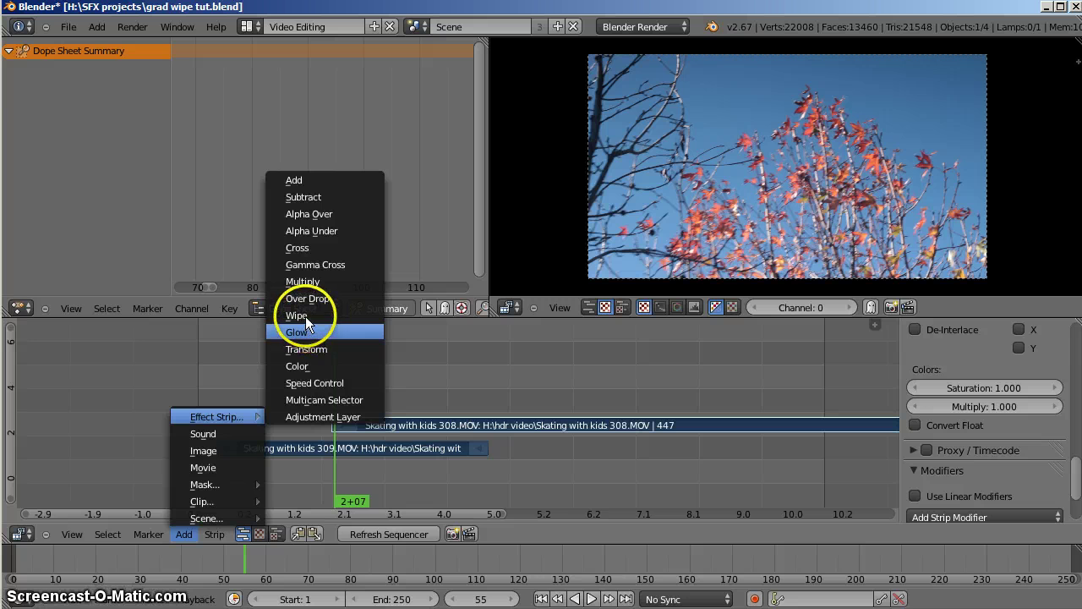
left_click(360, 315)
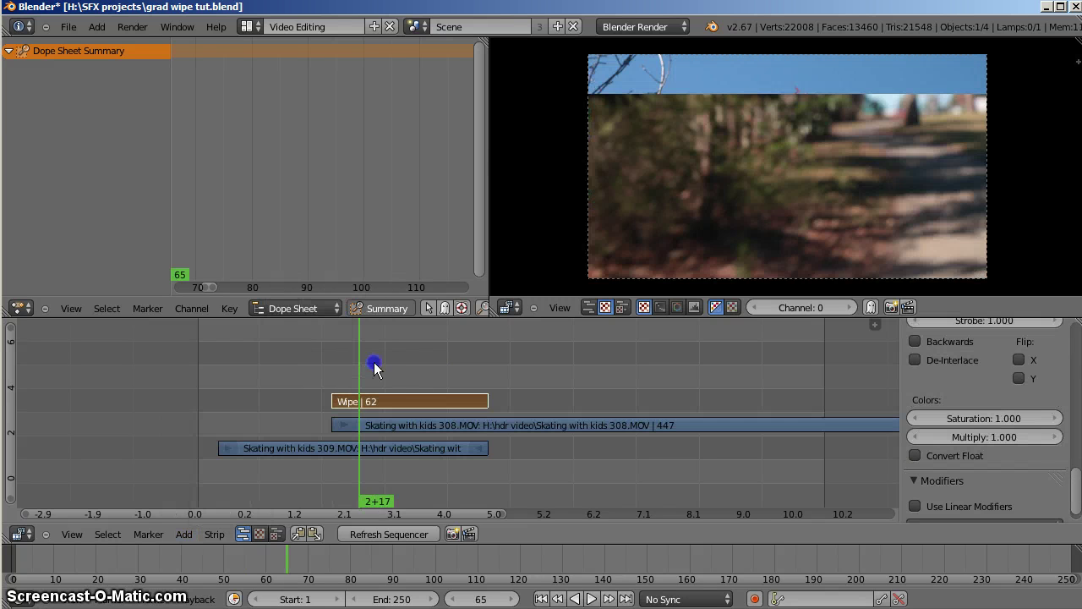
left_click_drag(374, 362, 410, 355)
- Set the wipe strip's transition type to Clock and scrub through the result
right_click(464, 400)
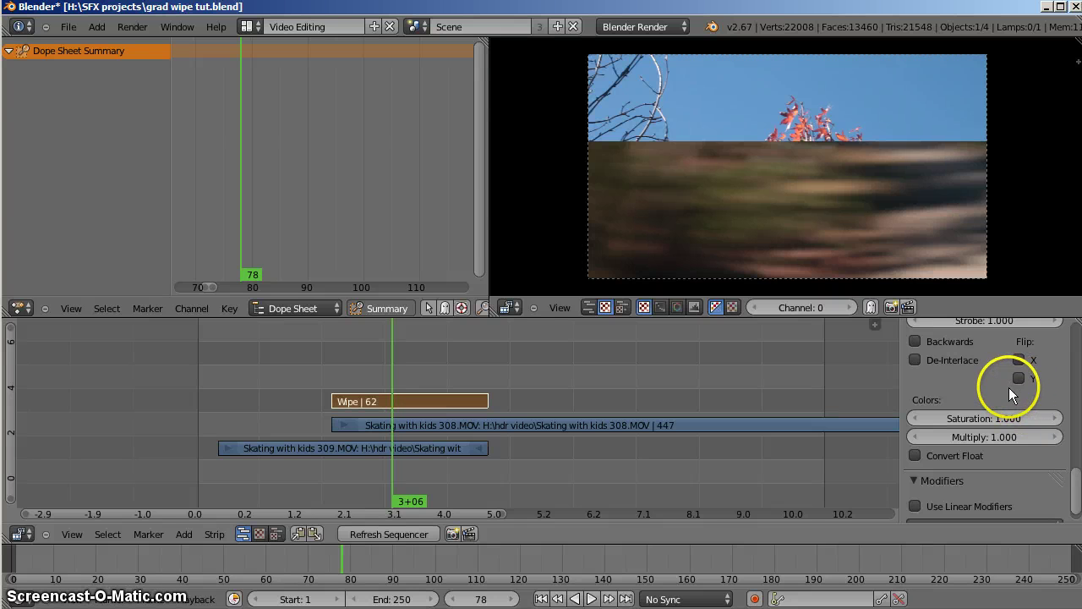
scroll(996, 408, "up", 5)
left_click(996, 412)
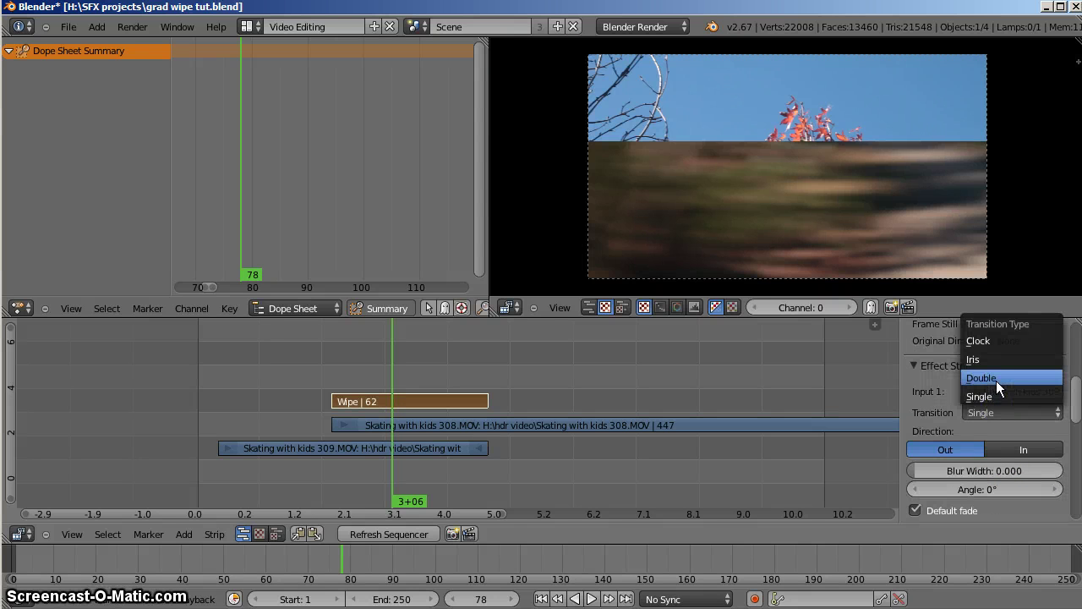
left_click(996, 339)
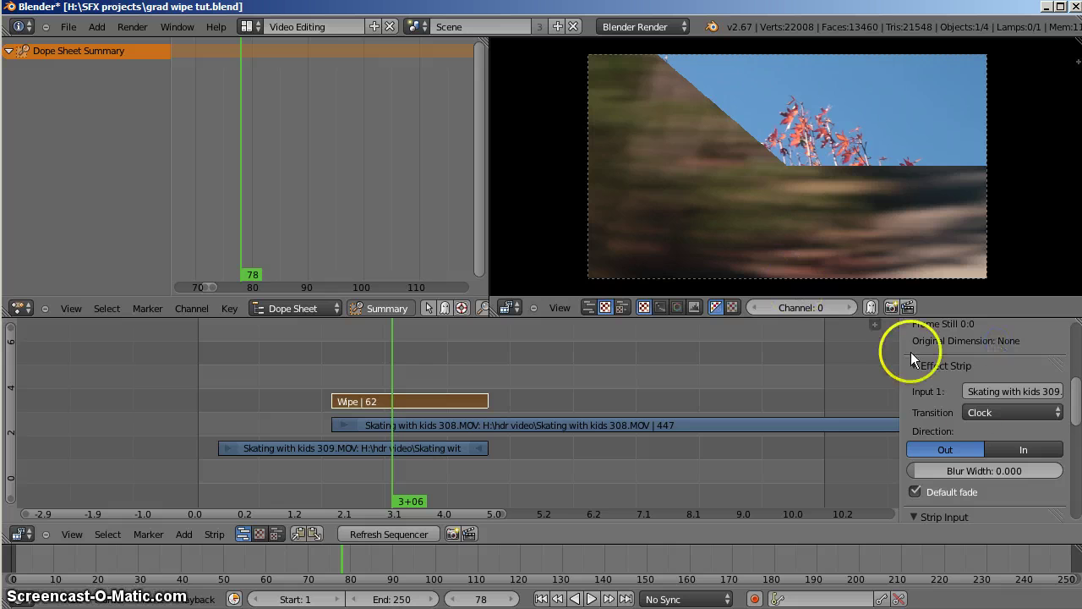
mouse_move(413, 366)
left_mouse_down()
mouse_move(443, 363)
mouse_move(407, 364)
left_mouse_up()
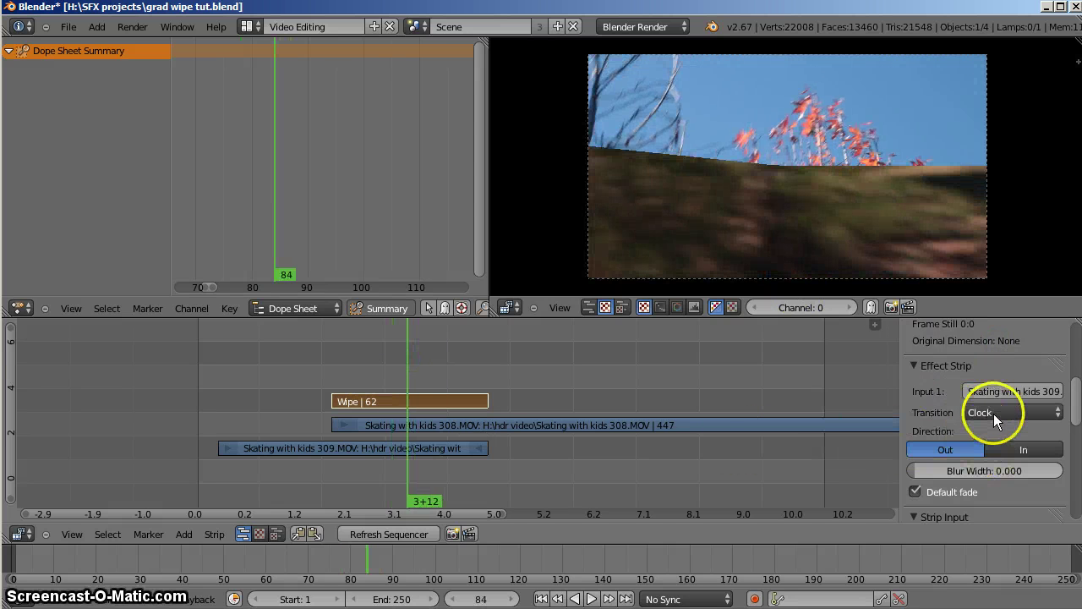
- Delete the Wipe effect strip and return the playhead to the start of the overlap
key("x")
left_click(399, 388)
left_click_drag(358, 397, 336, 396)
- Add radial texture.png from the SFX projects folder as an image strip starting at frame 50
right_click(354, 446)
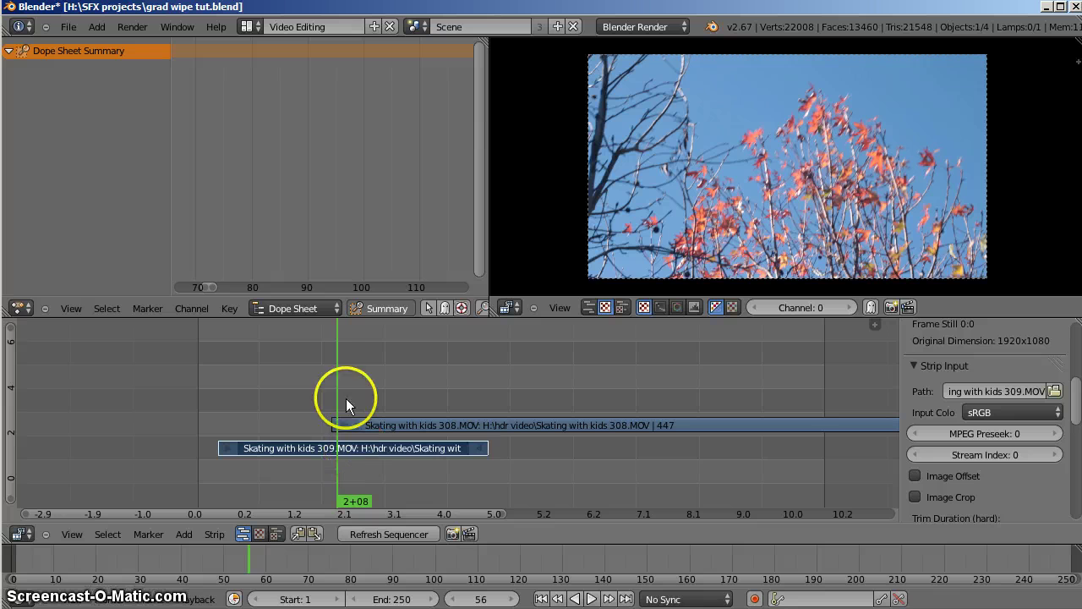
left_click_drag(329, 399, 329, 394)
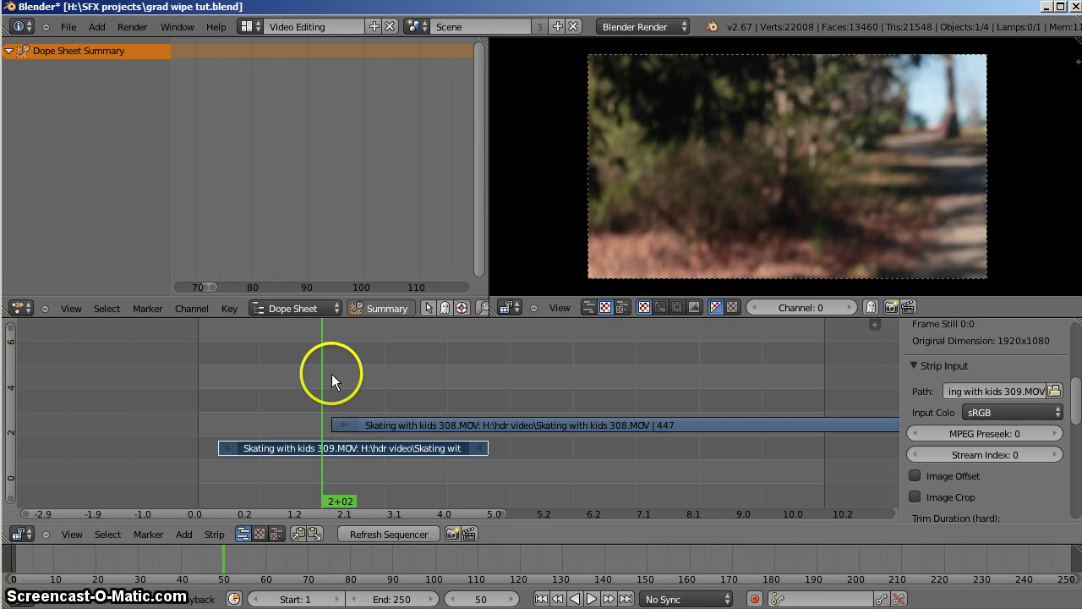
key("shift+a")
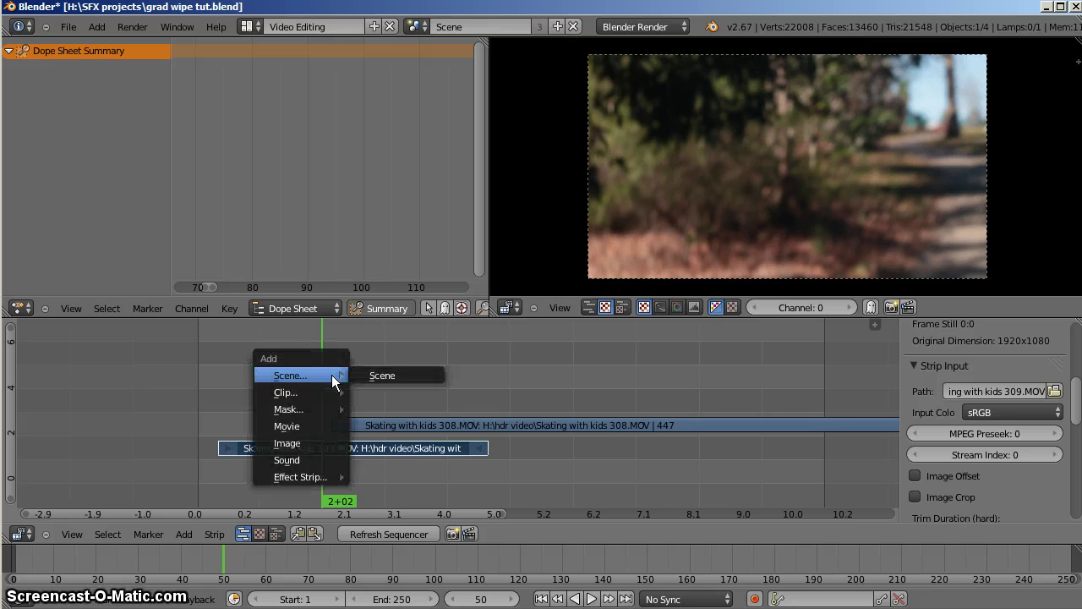
left_click(308, 442)
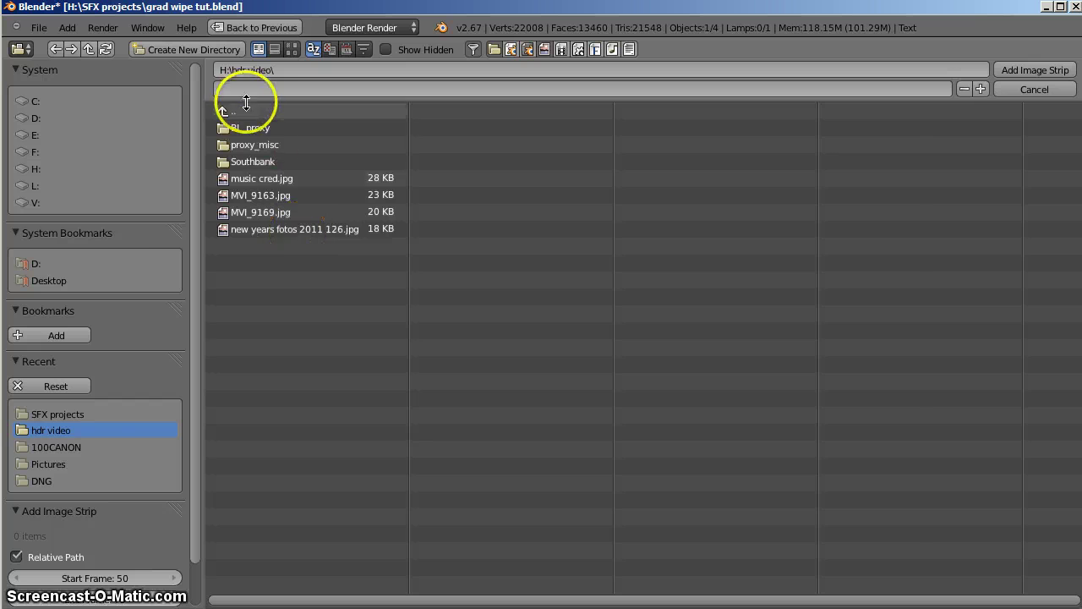
left_click(53, 414)
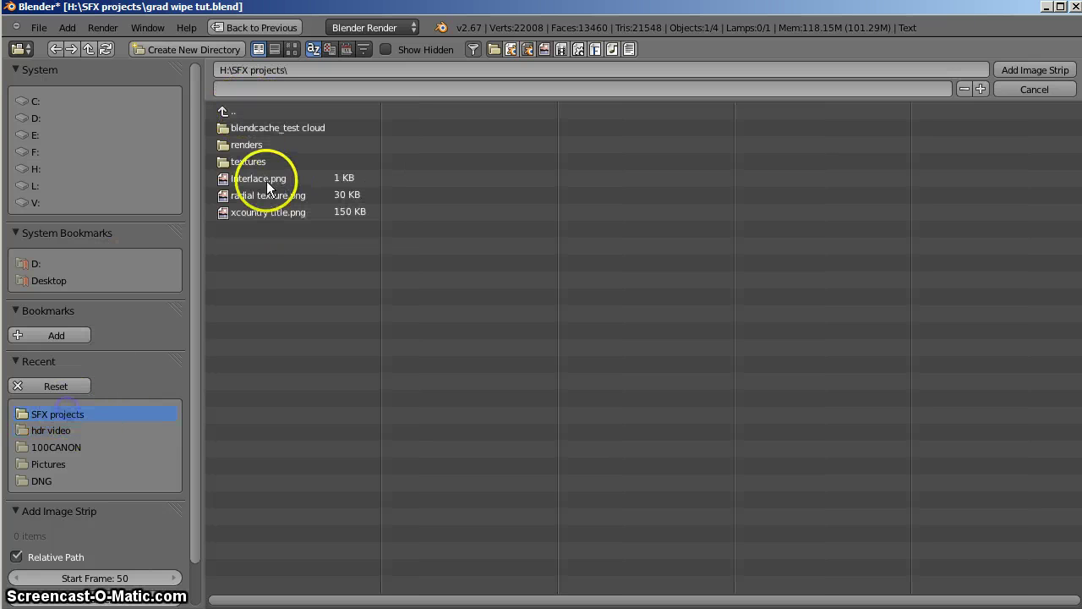
left_click(292, 197)
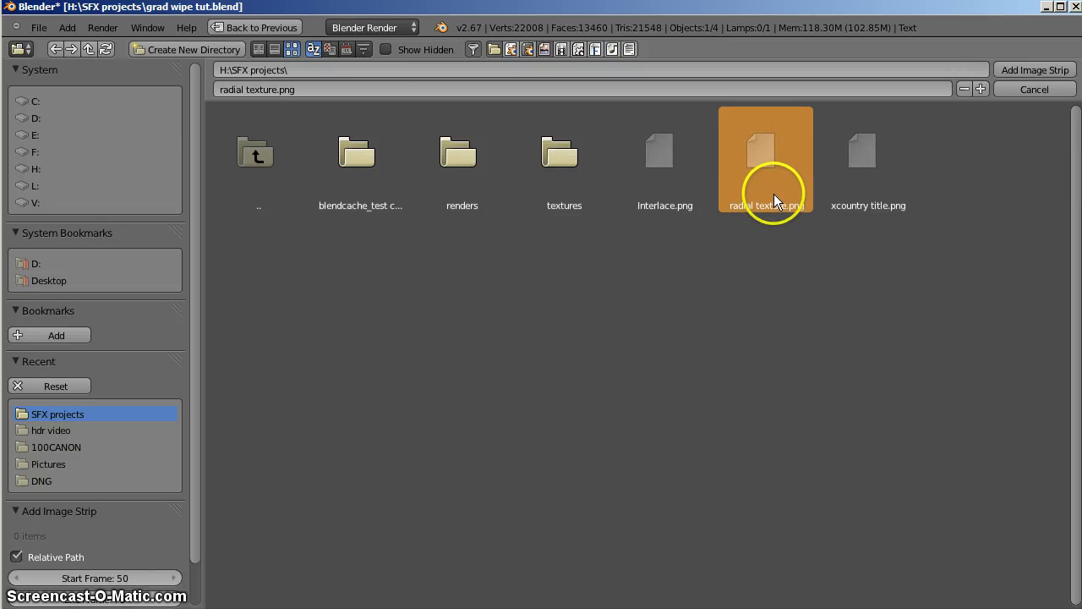
left_click(1039, 69)
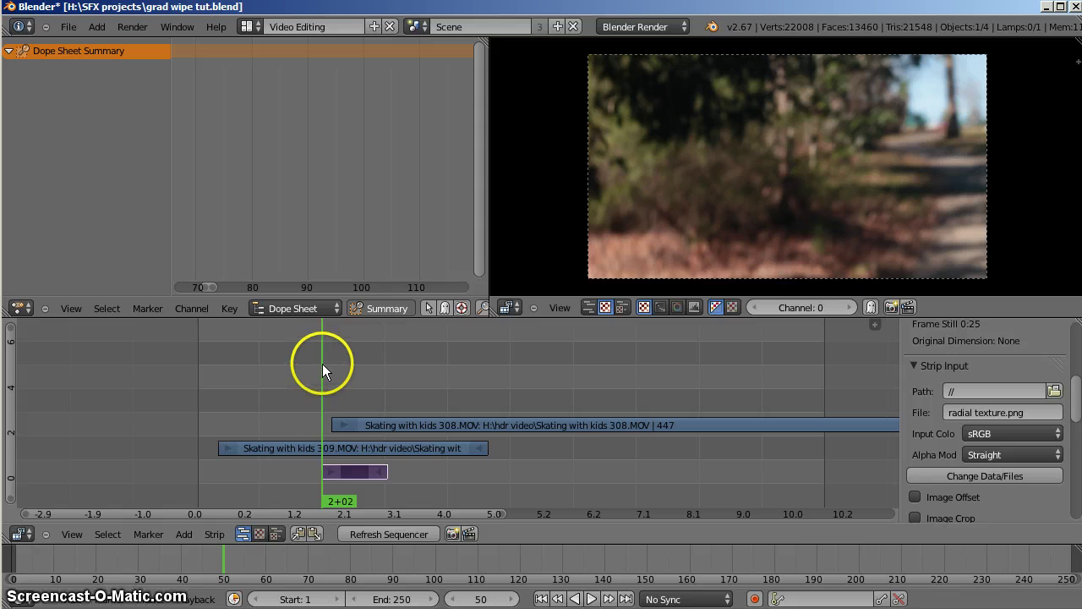
- Snap the radial texture image strip to frame 54, where the 308 clip starts
key("Page_Up")
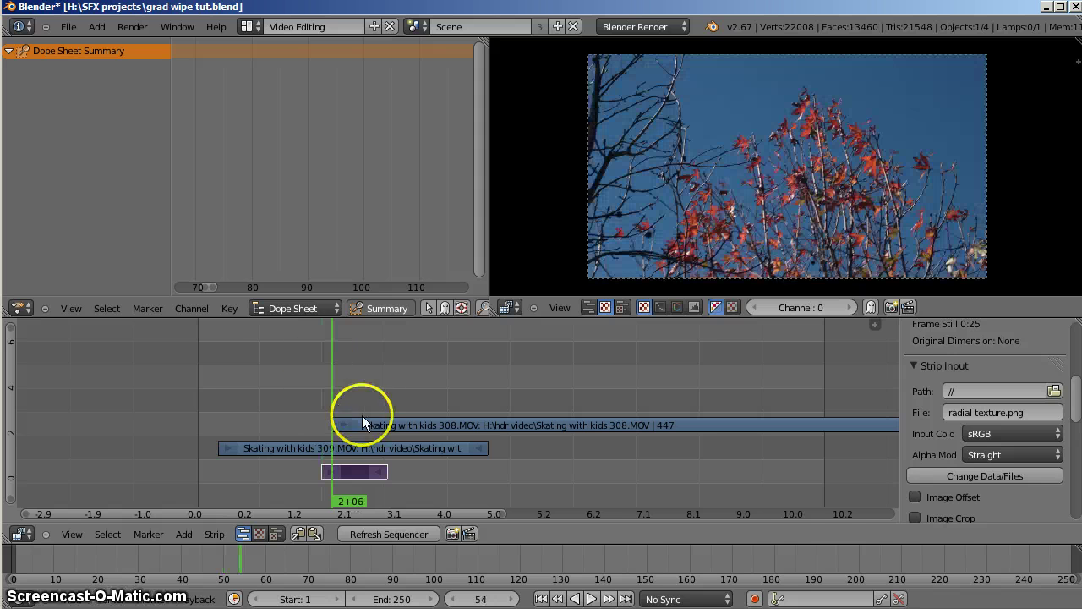
scroll(355, 387, "up", 2)
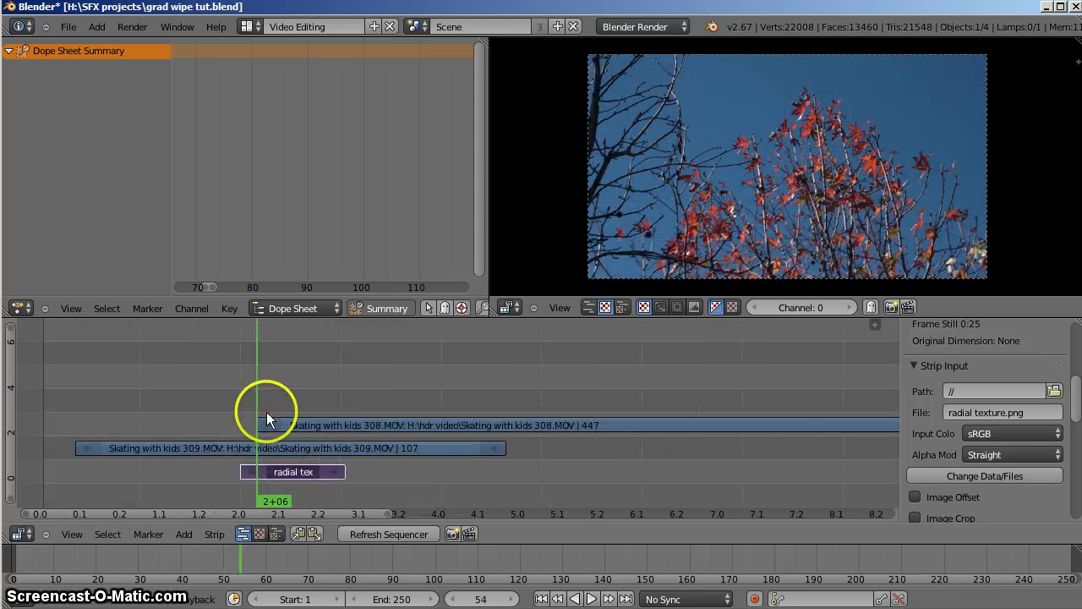
right_click(304, 472)
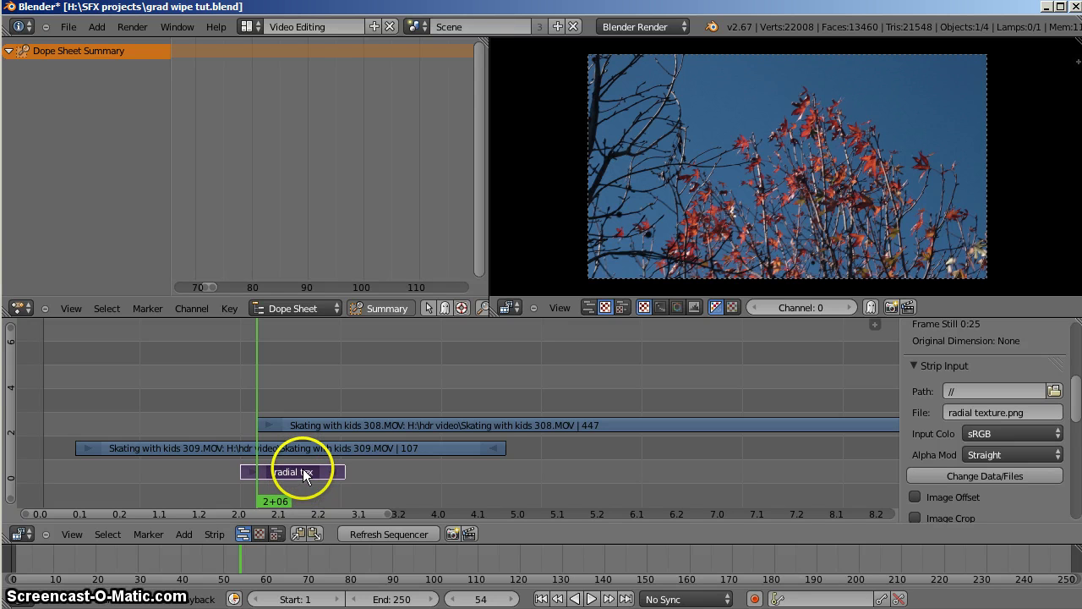
key("shift+s")
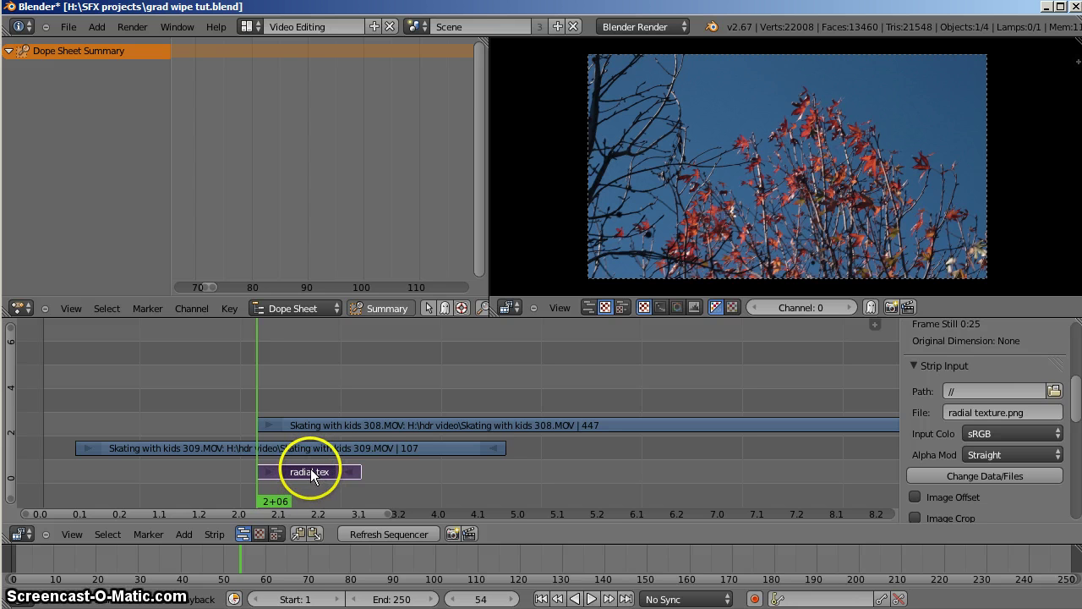
- Move the radial texture strip up to the channel above the 308 clip and scrub to frame 64 to preview it
key("g")
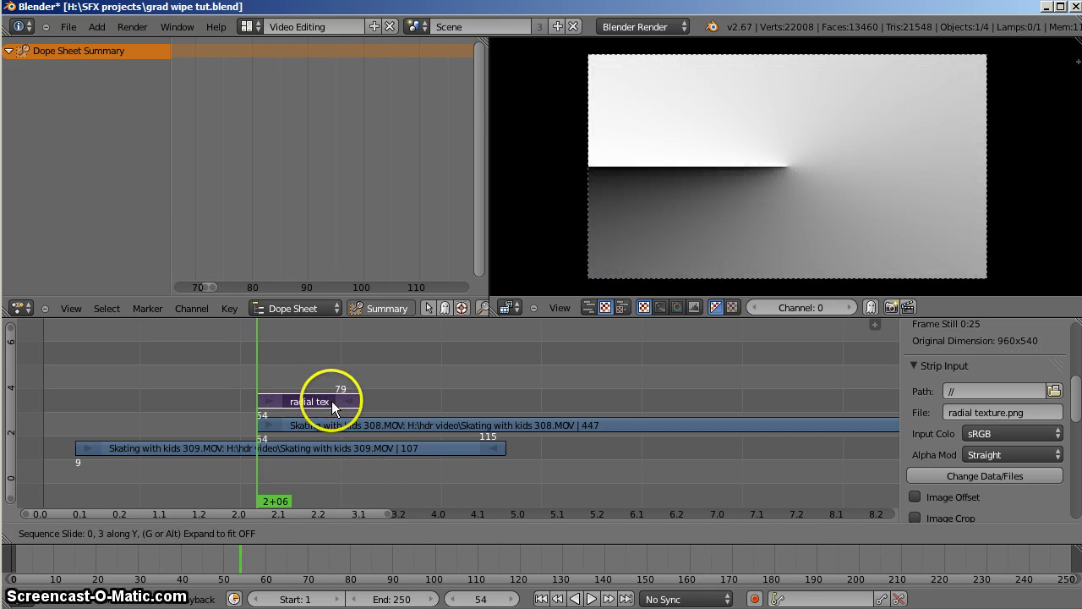
left_click(333, 410)
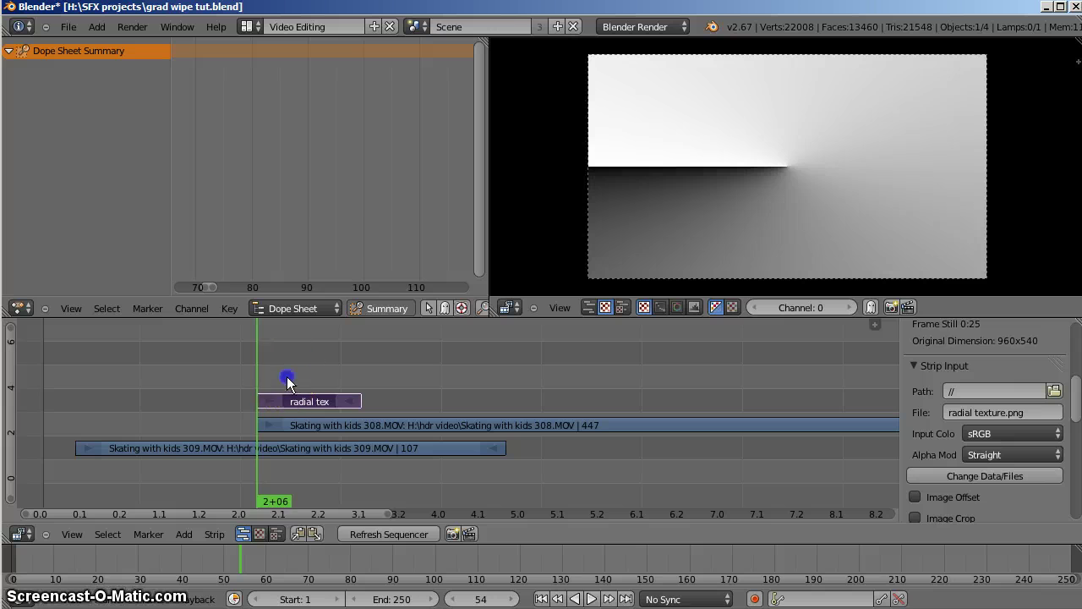
mouse_move(284, 380)
left_mouse_down()
mouse_move(336, 378)
mouse_move(296, 374)
left_mouse_up()
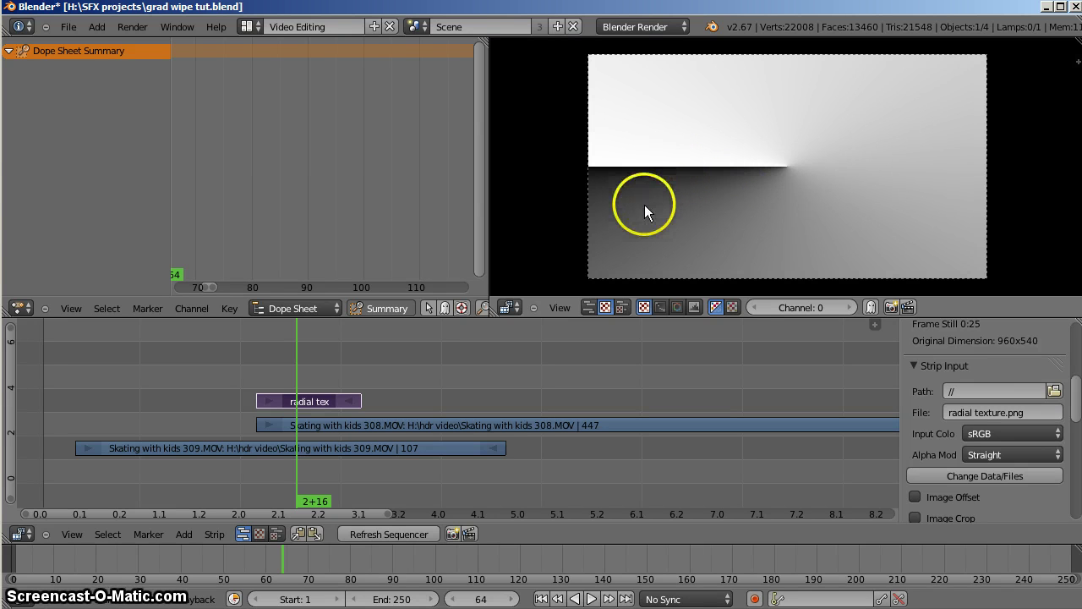
- Add a Bright/Contrast modifier to the radial texture strip
right_click(507, 425)
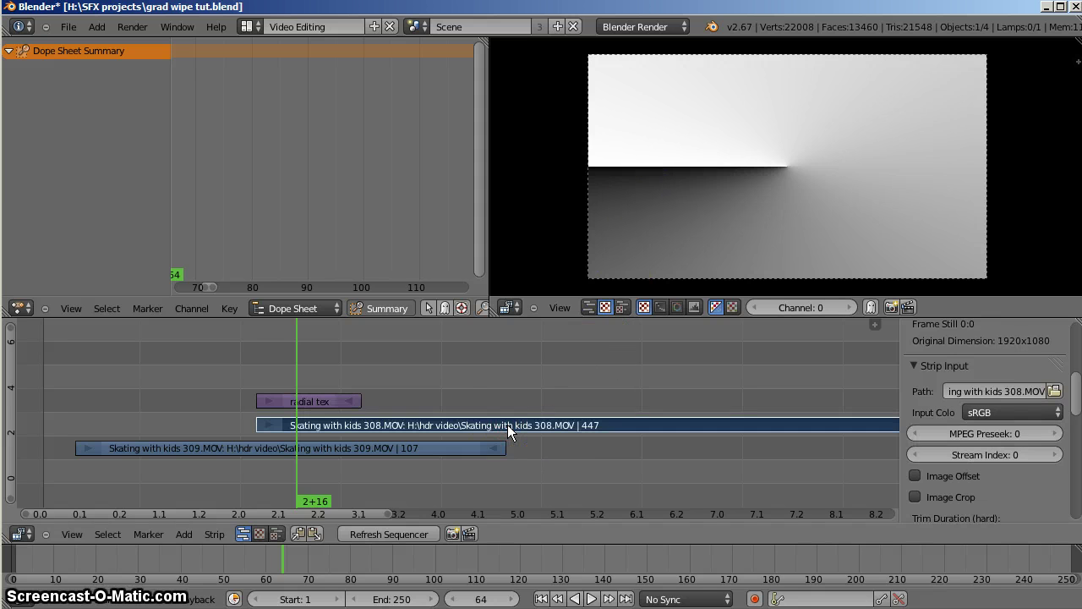
right_click(312, 400)
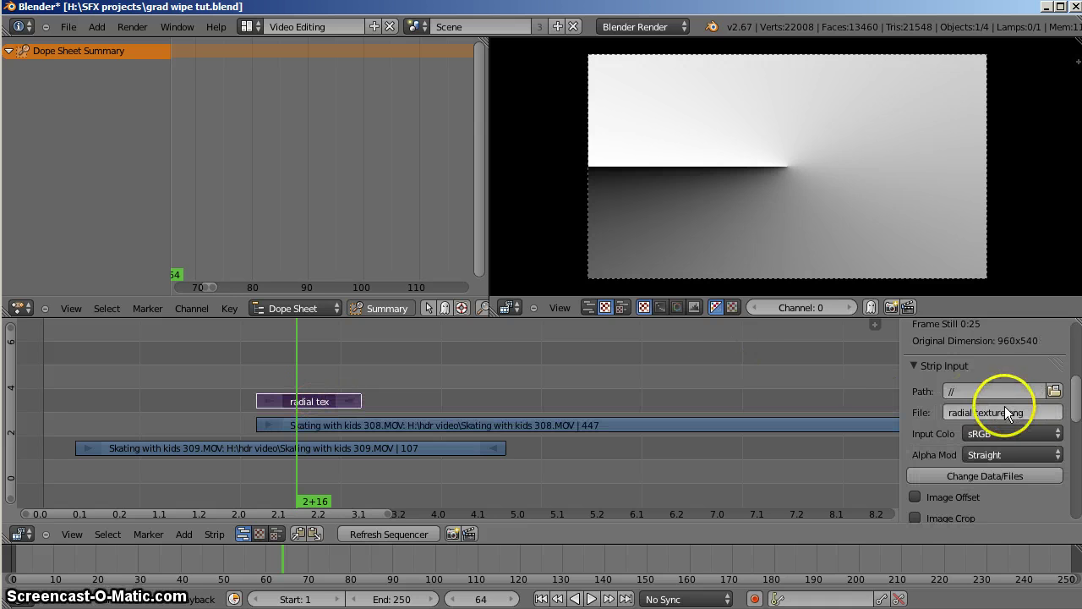
left_click_drag(1073, 415, 1077, 506)
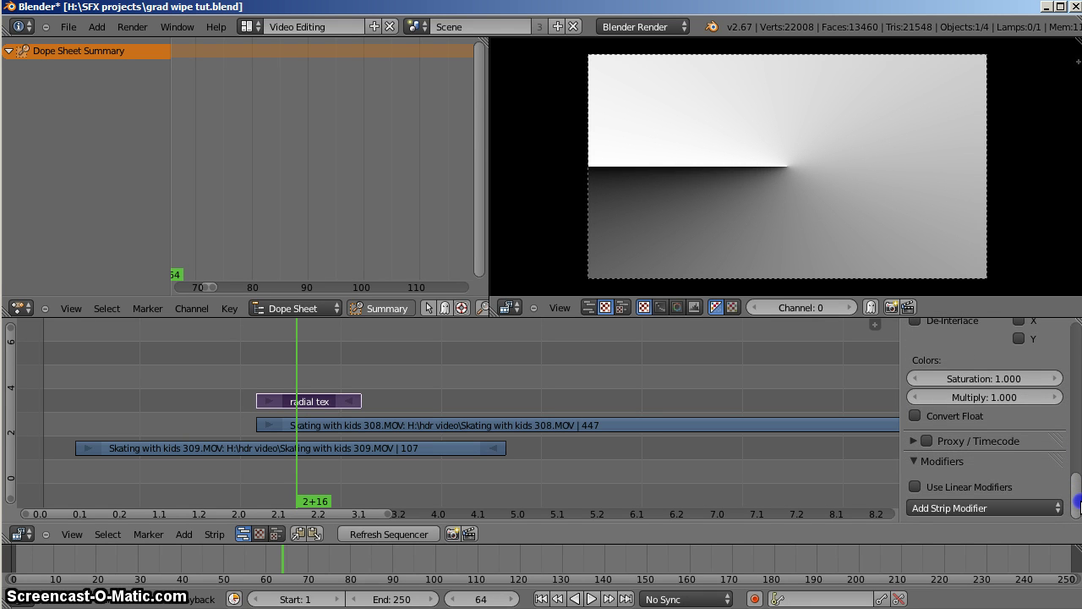
left_click_drag(1077, 499, 1004, 511)
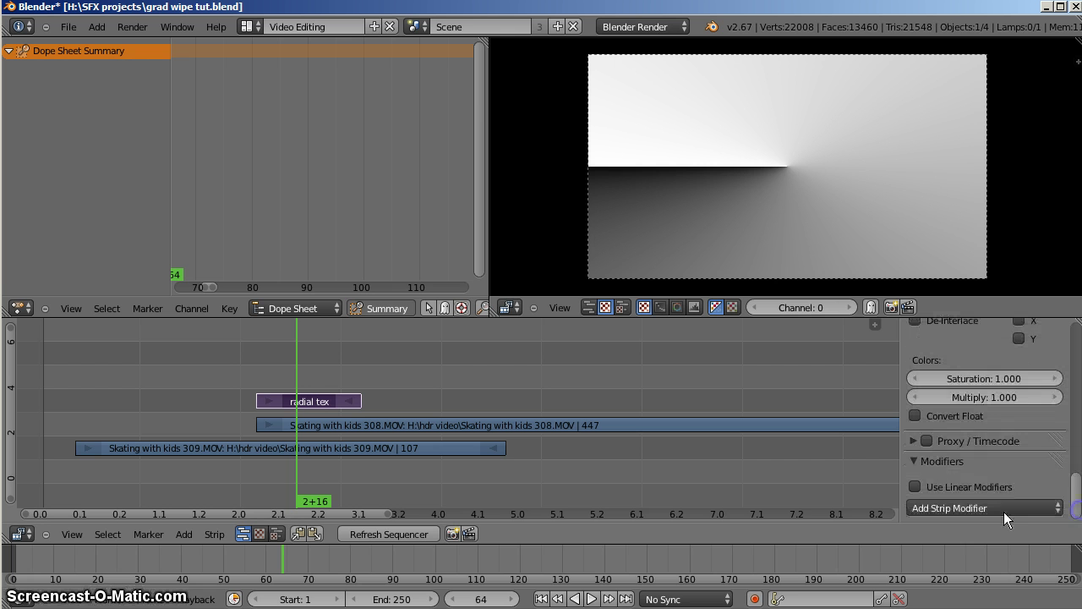
left_click(981, 508)
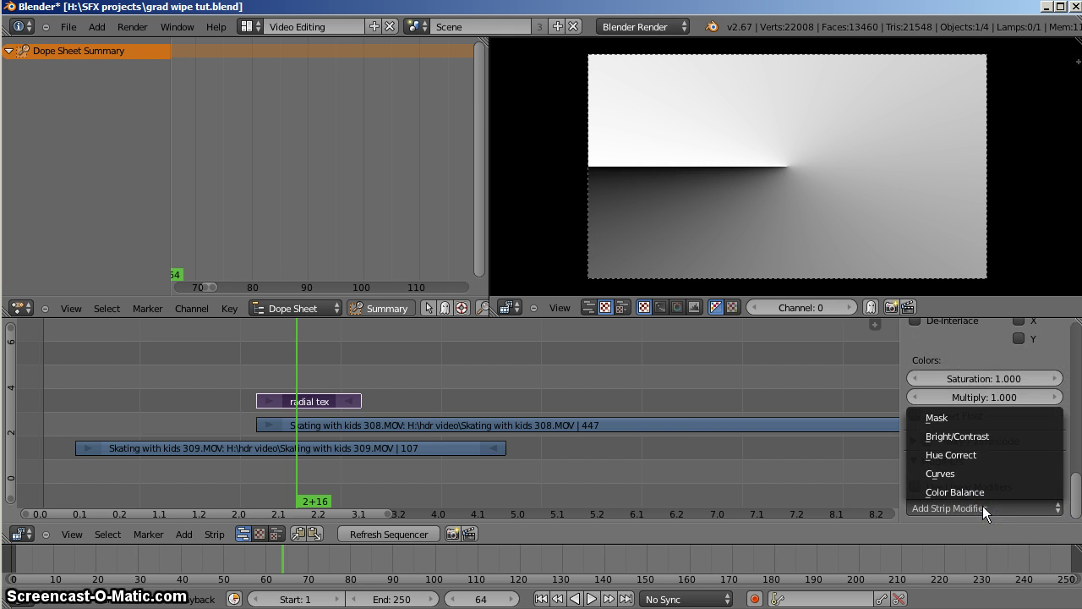
left_click(980, 436)
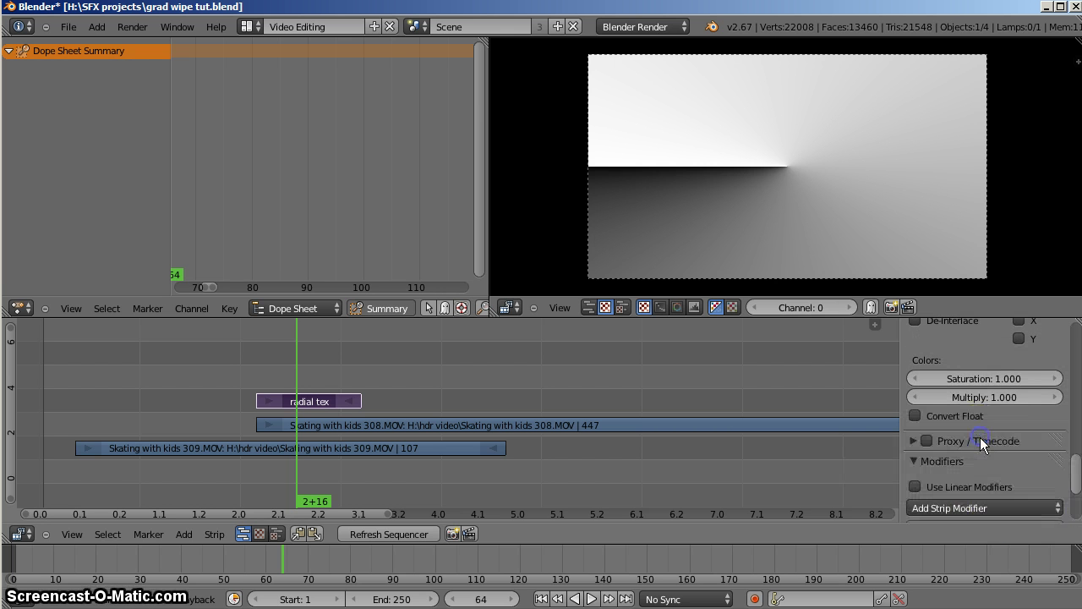
scroll(981, 437, "down", 3)
left_click(994, 413)
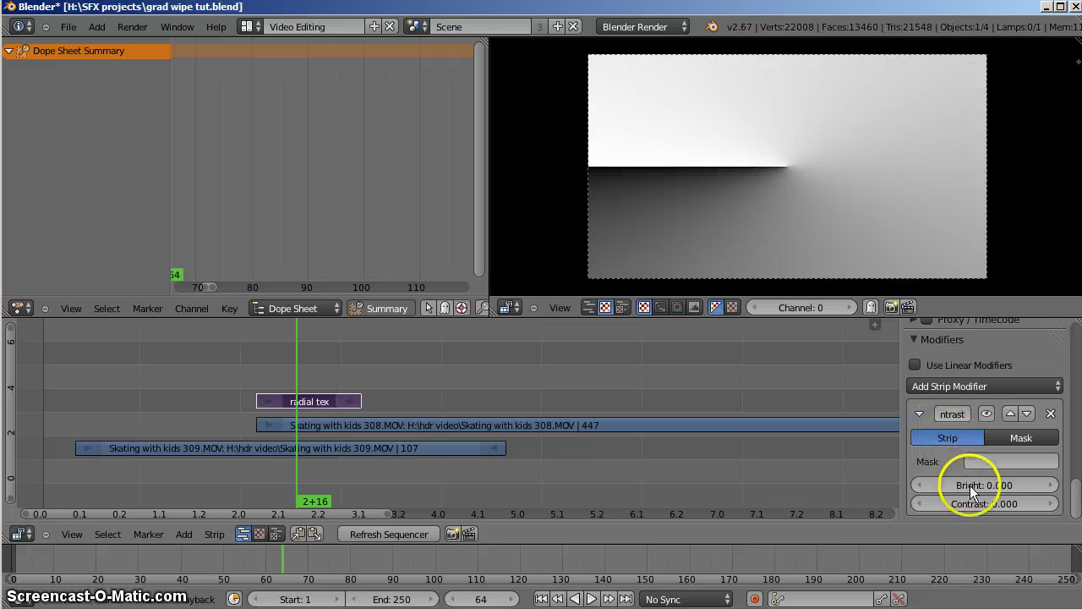
- At frame 54, set the modifier's brightness to -50 and insert a keyframe for it
left_click(258, 383)
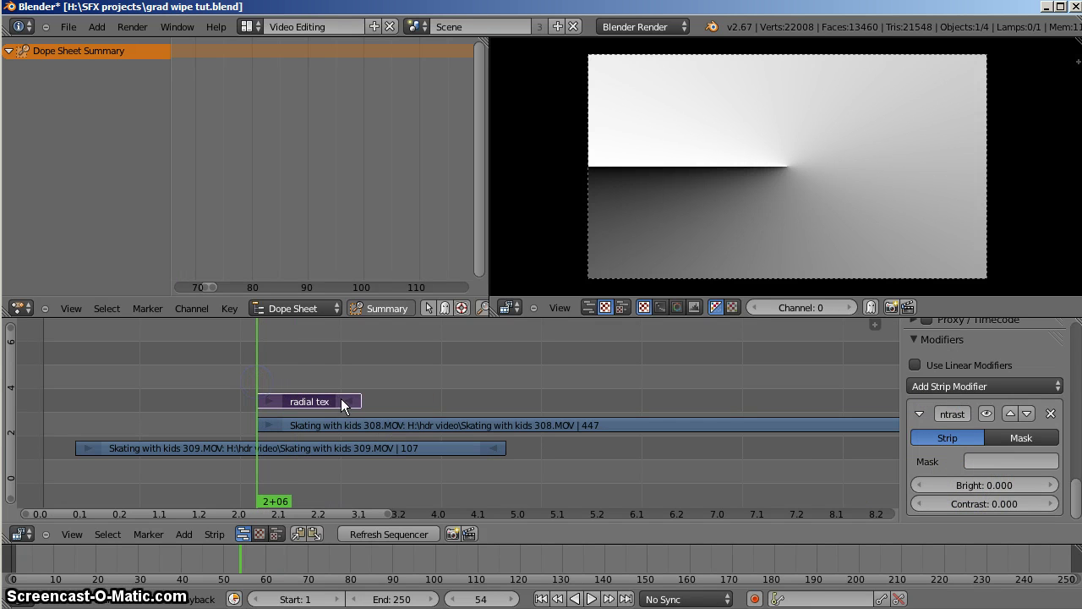
left_click(995, 486)
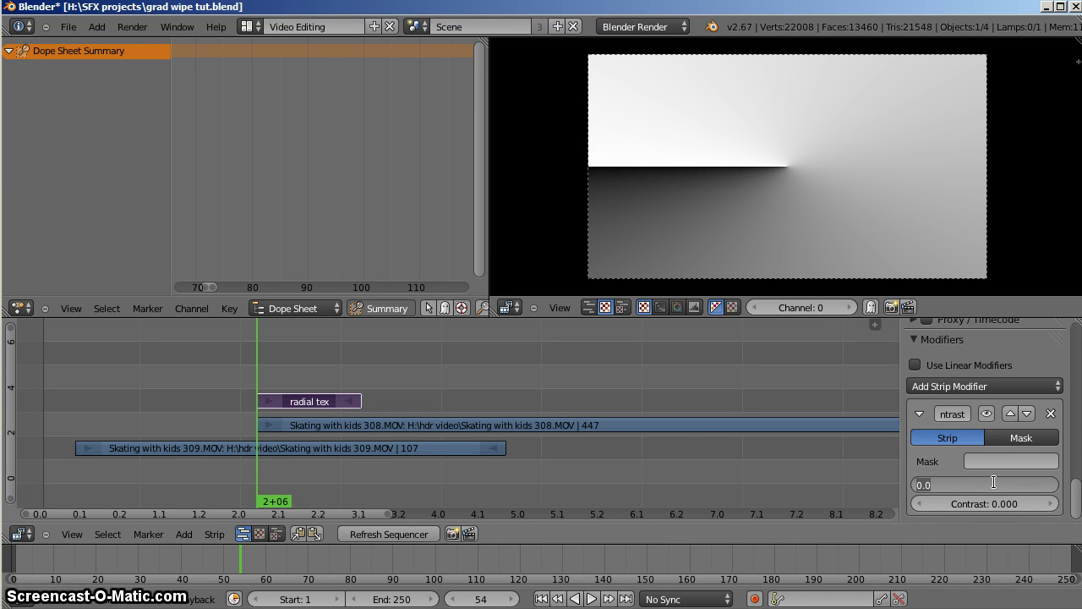
type("-50")
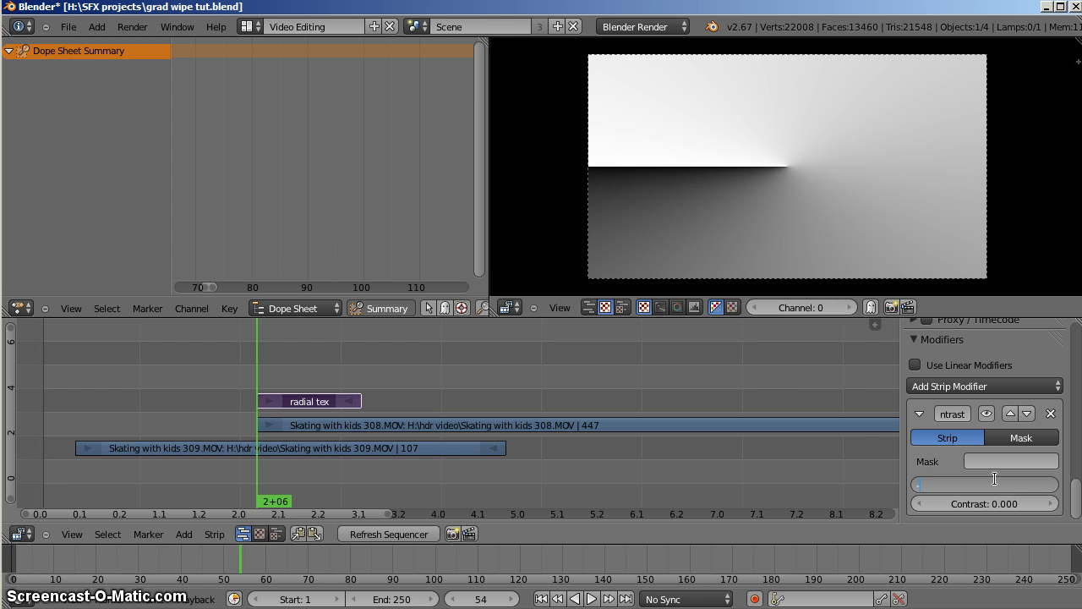
key("Return")
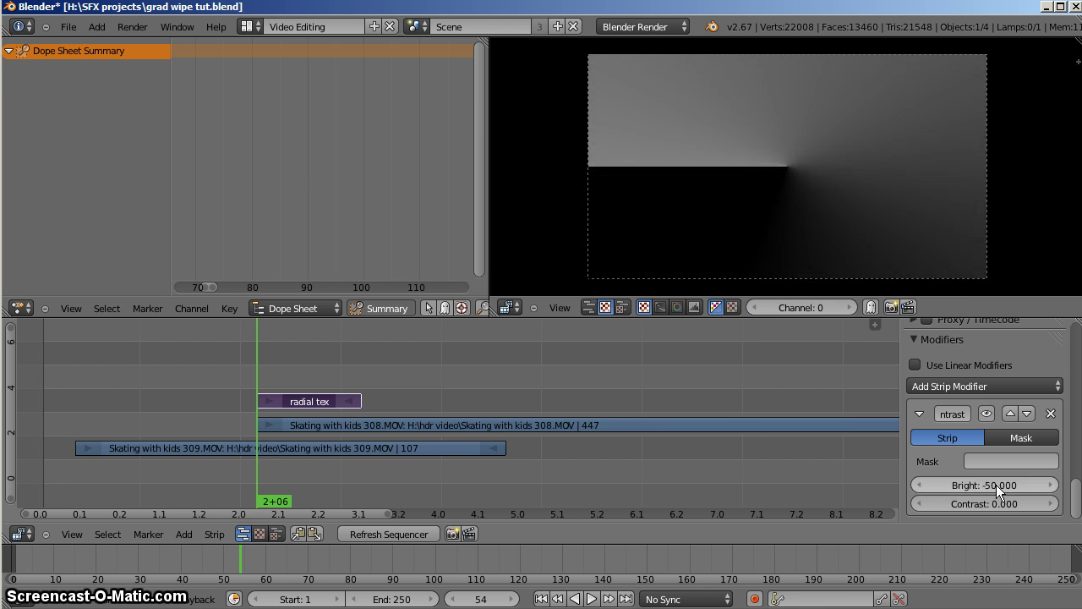
key("i")
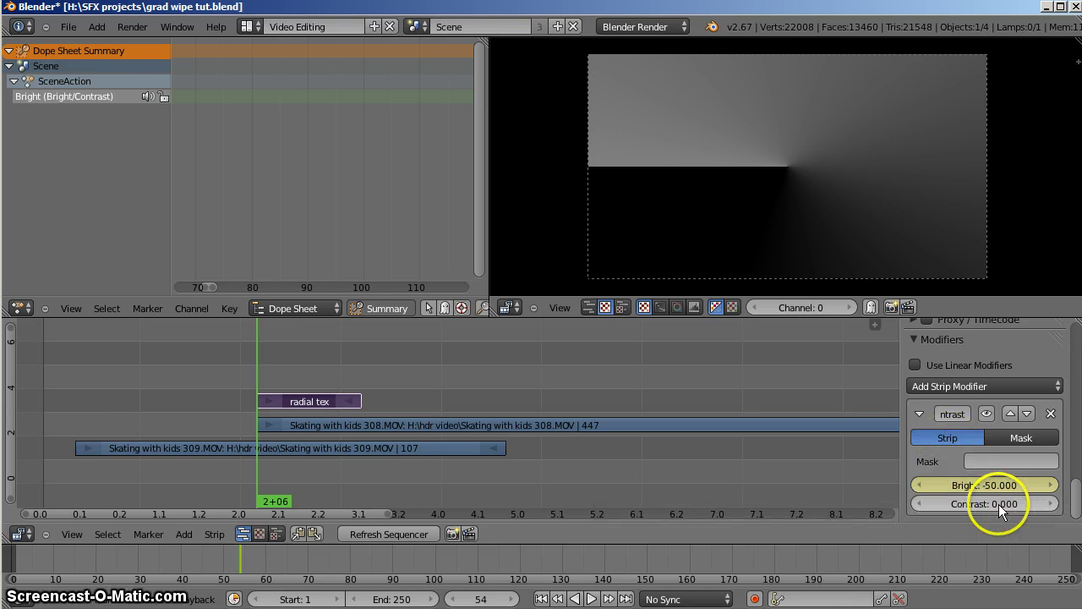
- Set the Bright/Contrast modifier's contrast to 100
left_click(998, 504)
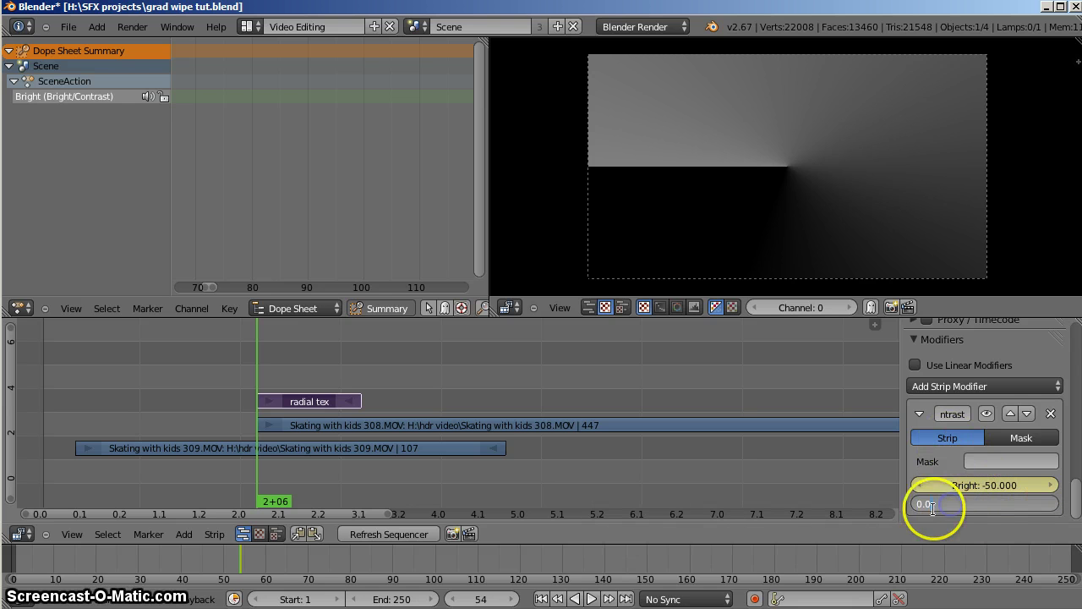
left_click(928, 462)
left_click_drag(943, 503, 1007, 503)
left_click(992, 504)
type("1")
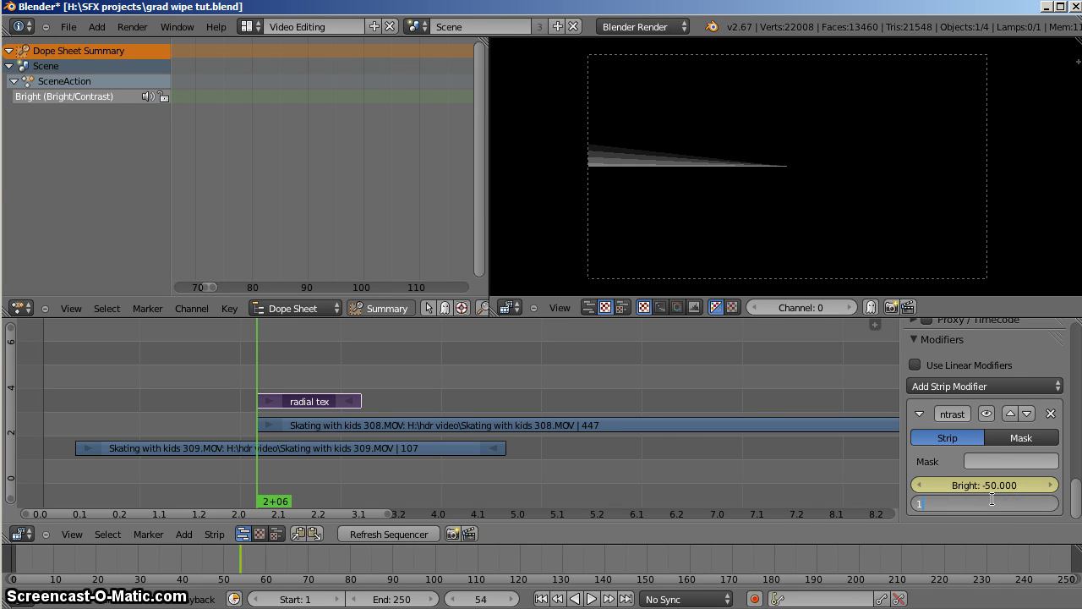
left_click(987, 464)
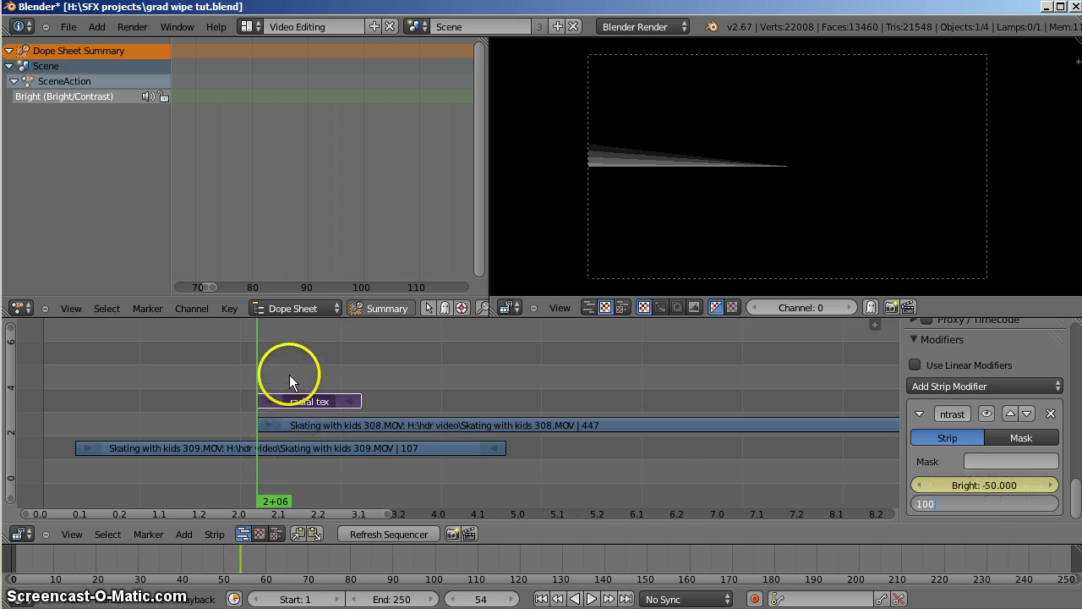
- At frame 79, near the end of the radial texture strip, set the brightness to 50 and keyframe it
left_click(355, 374)
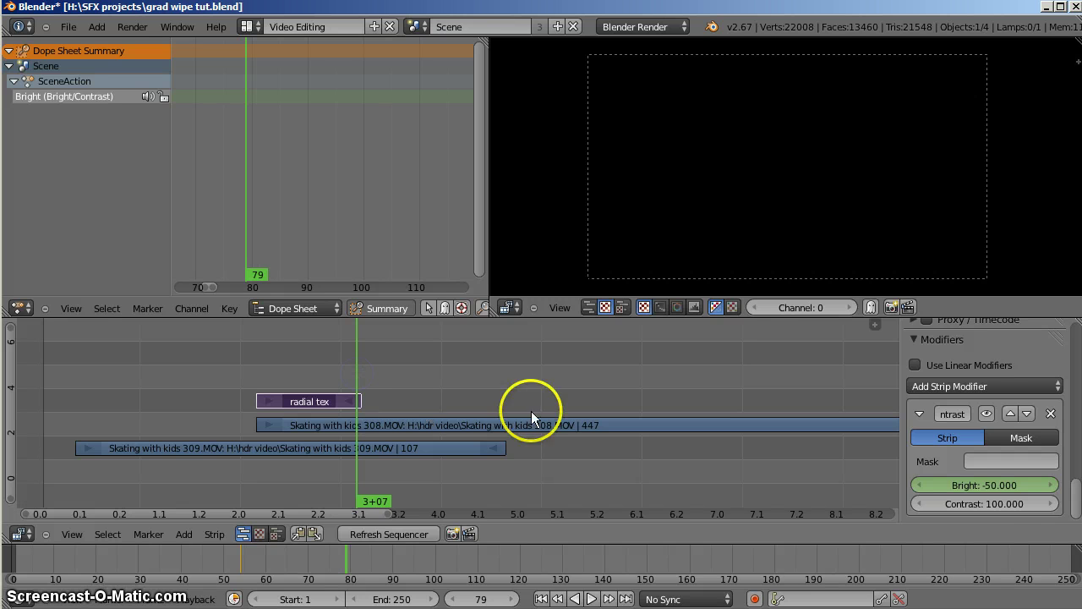
left_click(987, 487)
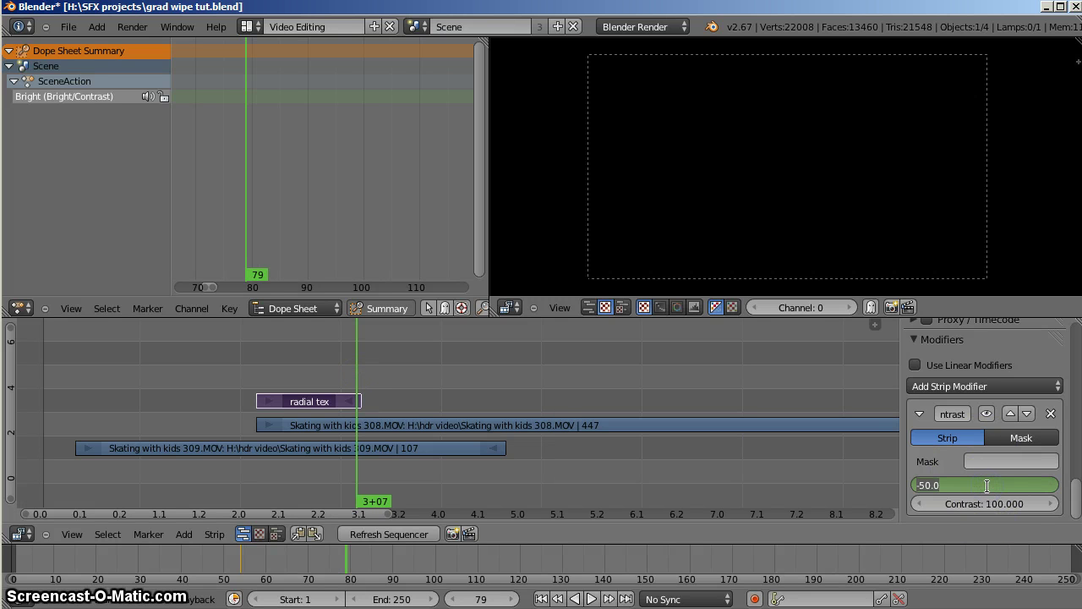
type("50")
left_click(990, 486)
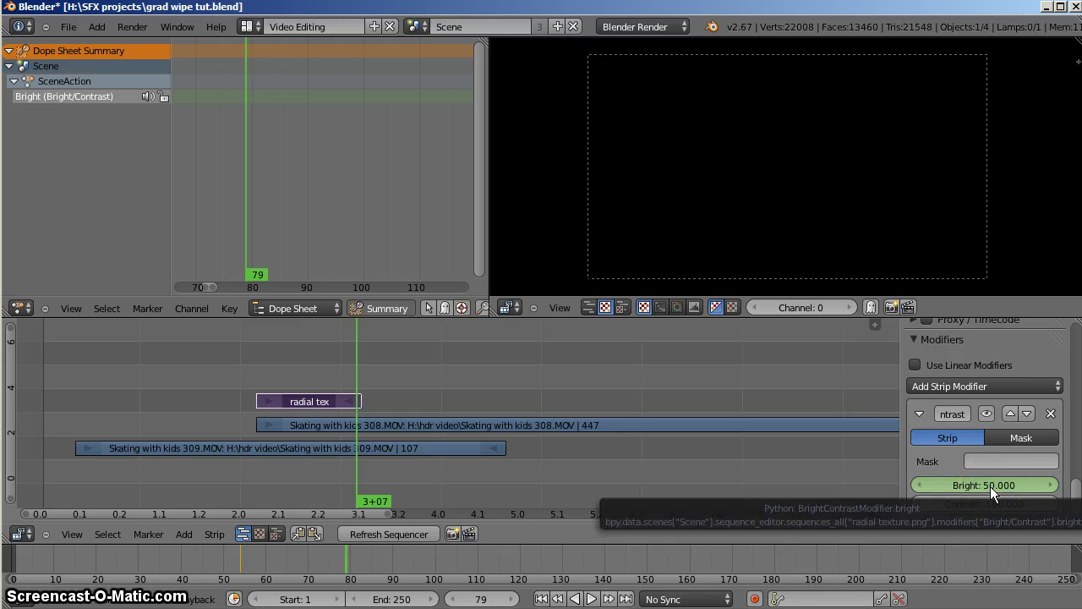
key("i")
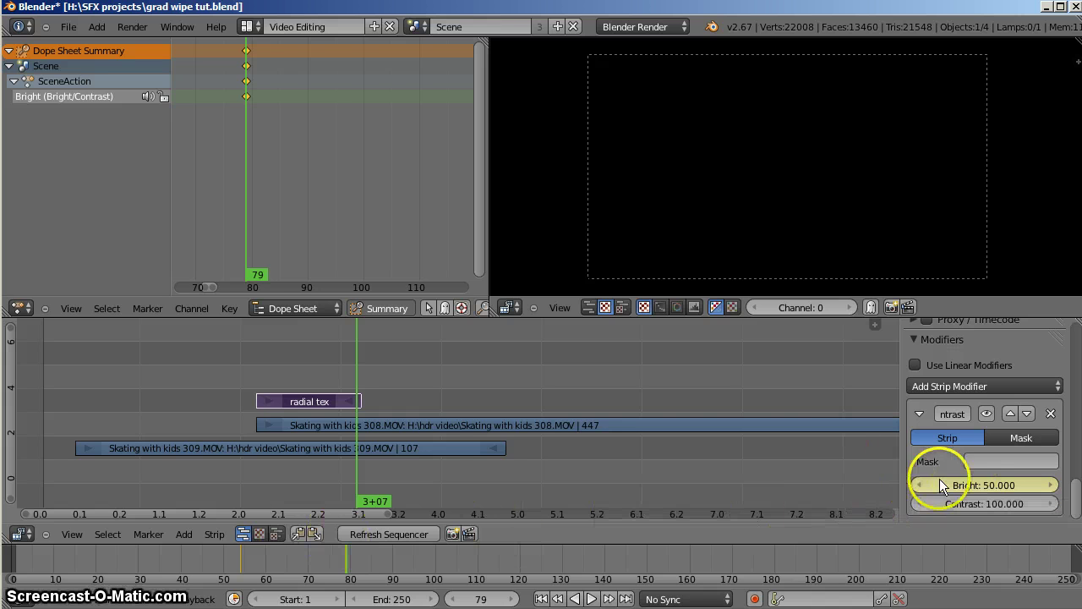
right_click(962, 483)
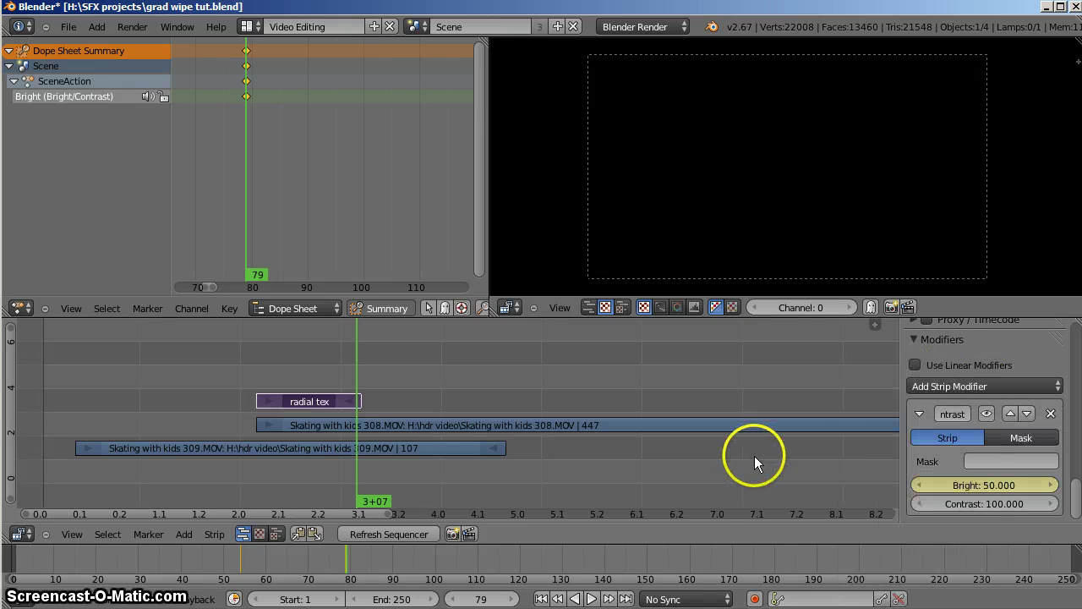
- Scrub between the two brightness keyframes and refresh the sequencer to check the gradient animation
middle_click_drag(295, 572, 386, 555)
left_click_drag(386, 555, 373, 560)
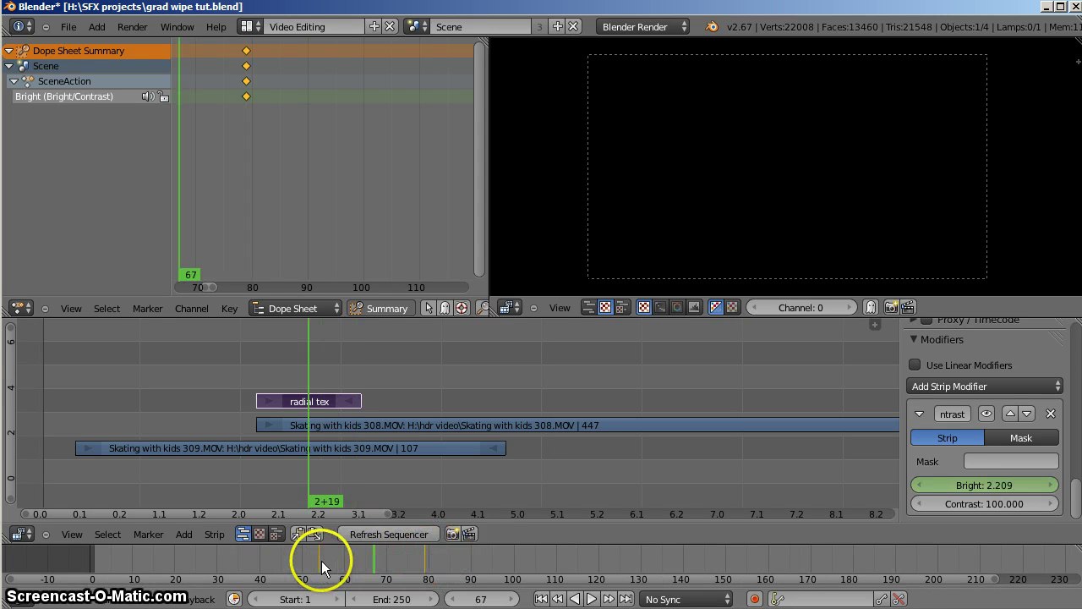
left_click(267, 382)
left_click(386, 533)
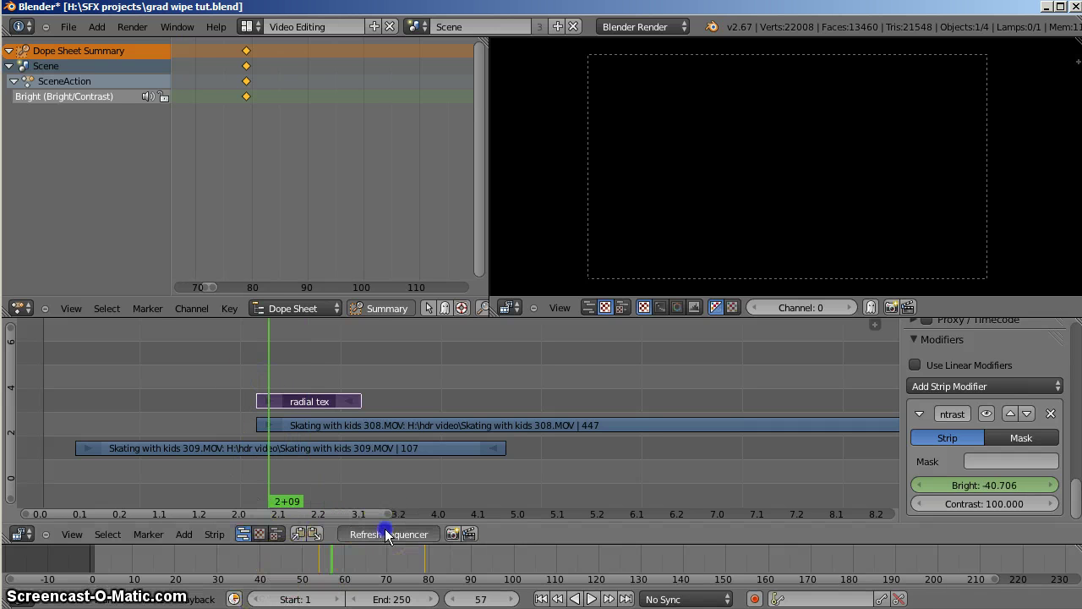
- At frame 66, lower the modifier's contrast to about 96.9, then scrub to frame 58 to preview the wipe
left_click(305, 376)
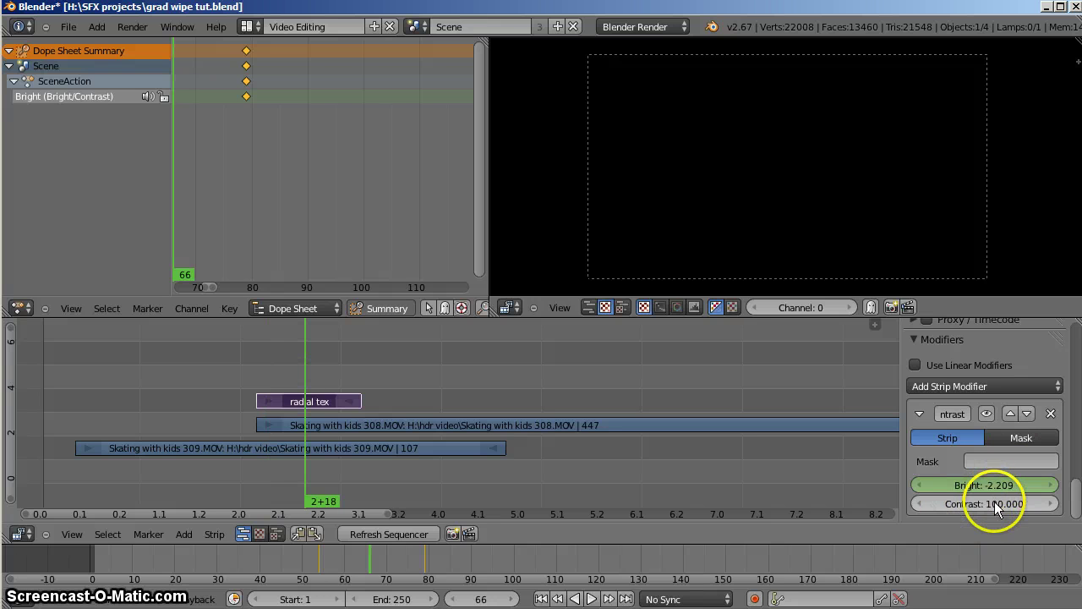
left_click_drag(996, 506, 968, 503)
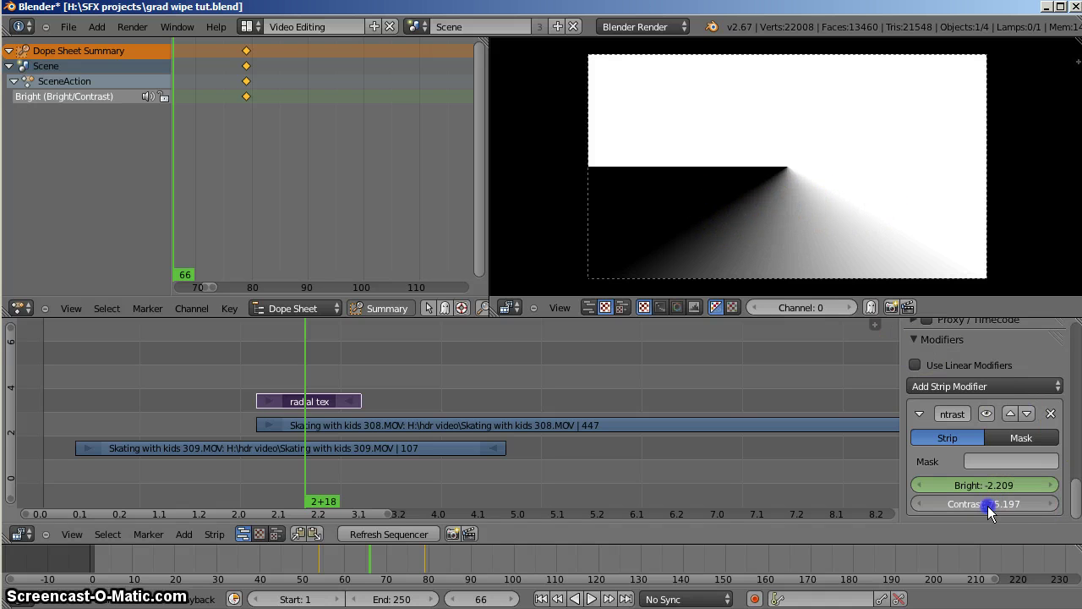
left_click_drag(988, 506, 1015, 504)
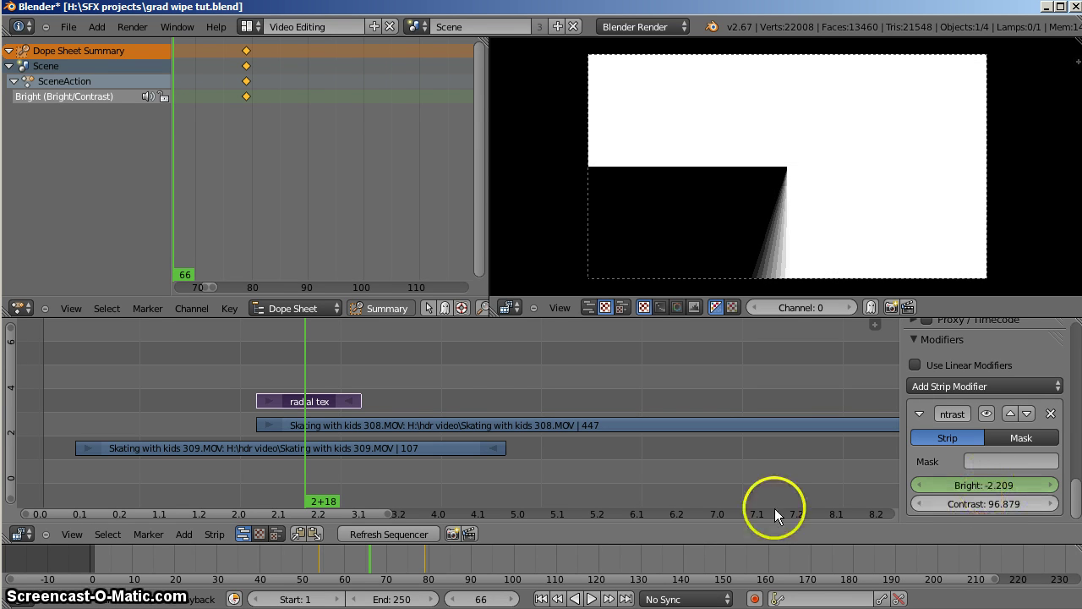
left_click_drag(304, 377, 273, 333)
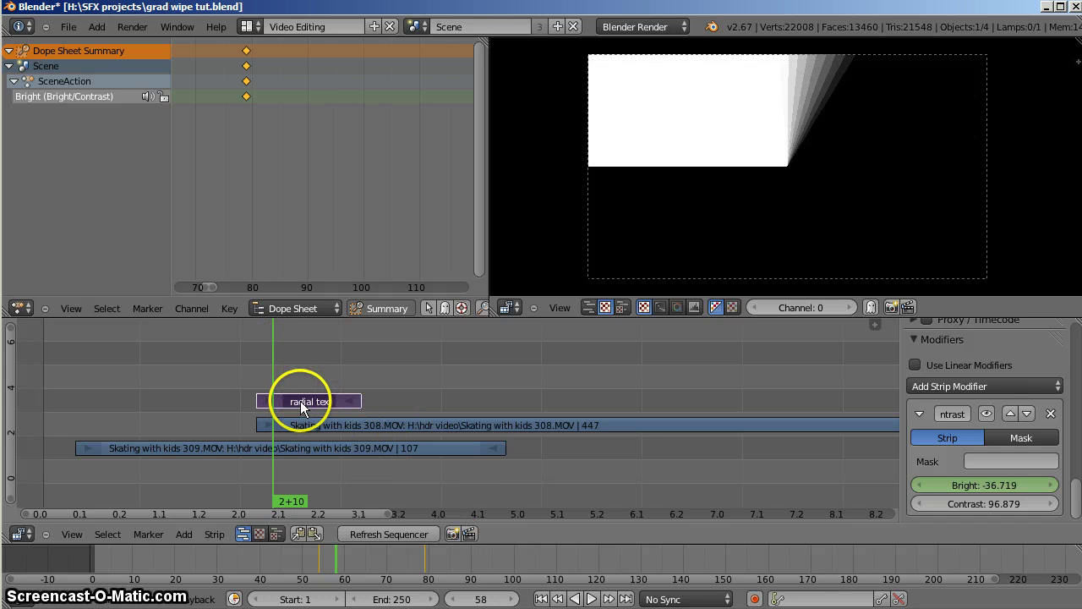
- Mute the radial texture strip so that only the video clips are displayed
scroll(994, 431, "up", 10)
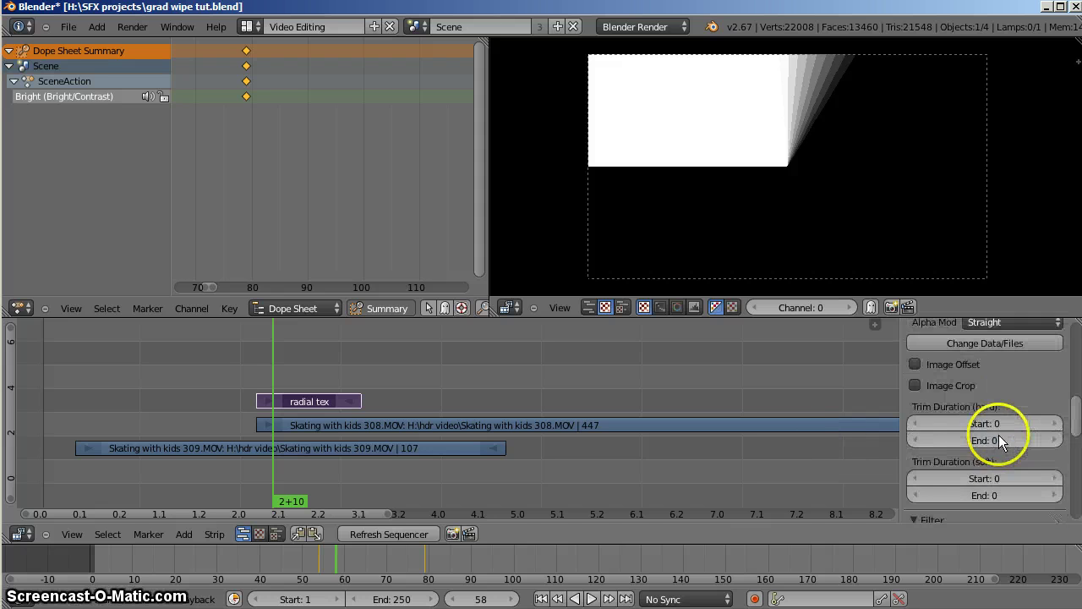
scroll(999, 439, "up", 5)
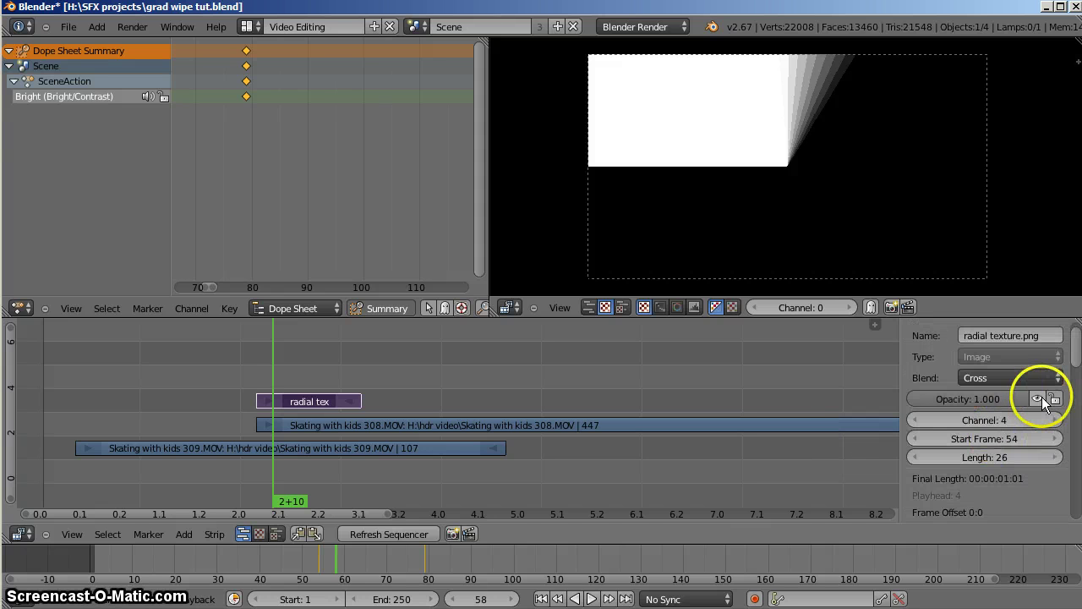
left_click(1038, 398)
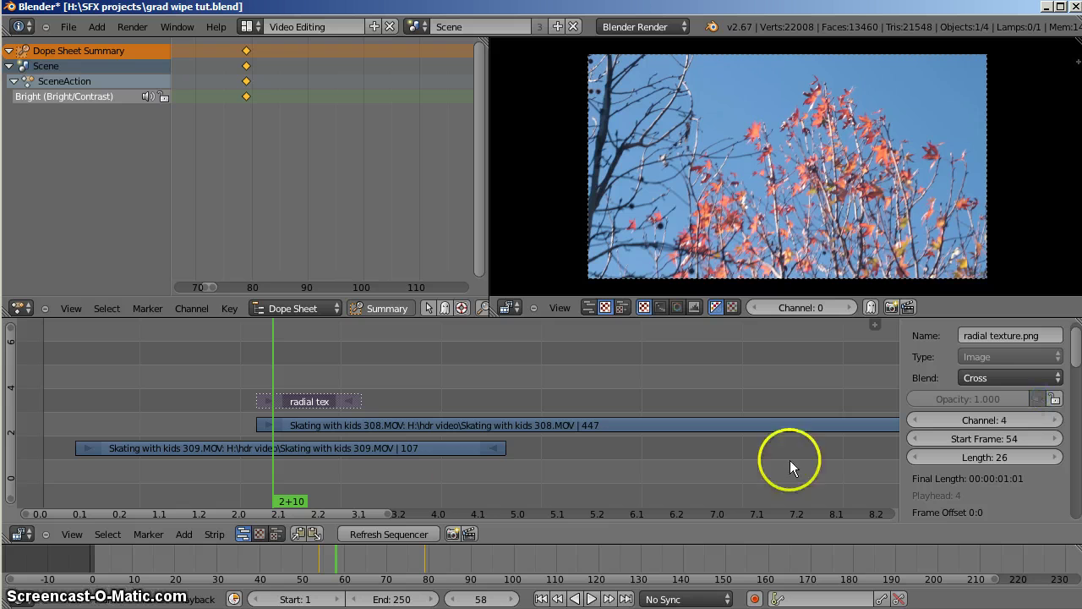
- Remove the existing Mask modifier from the 308 clip
left_click(327, 424)
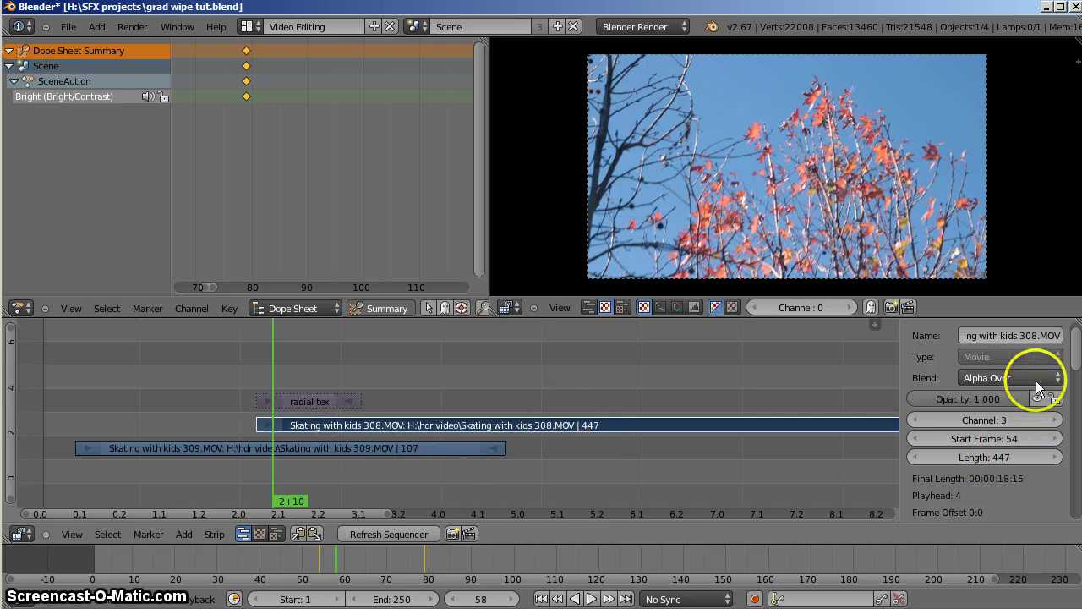
scroll(1036, 385, "down", 10)
scroll(1034, 388, "down", 8)
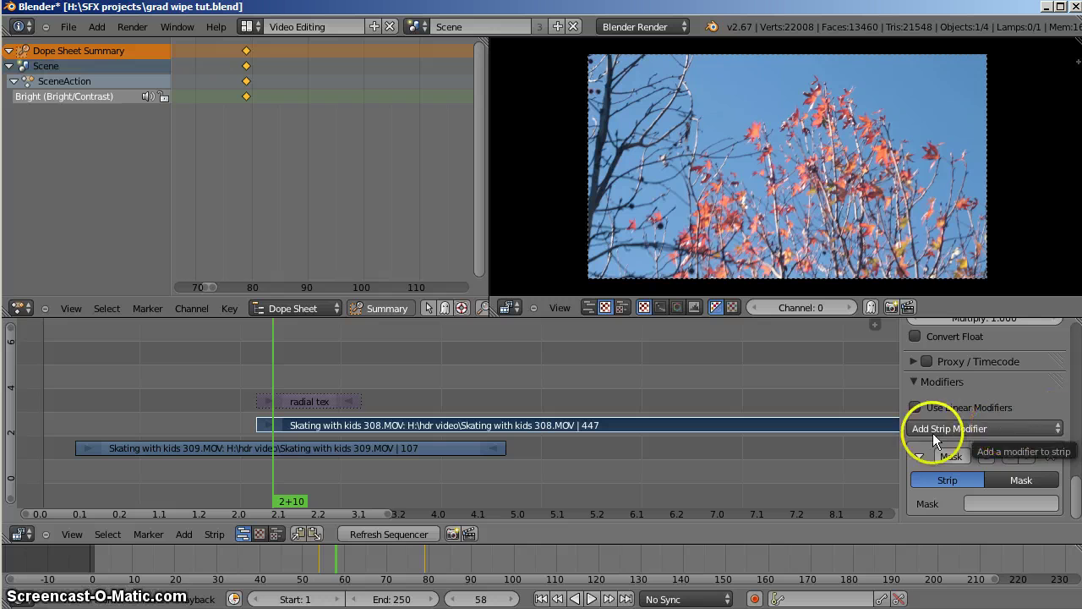
left_click(1051, 455)
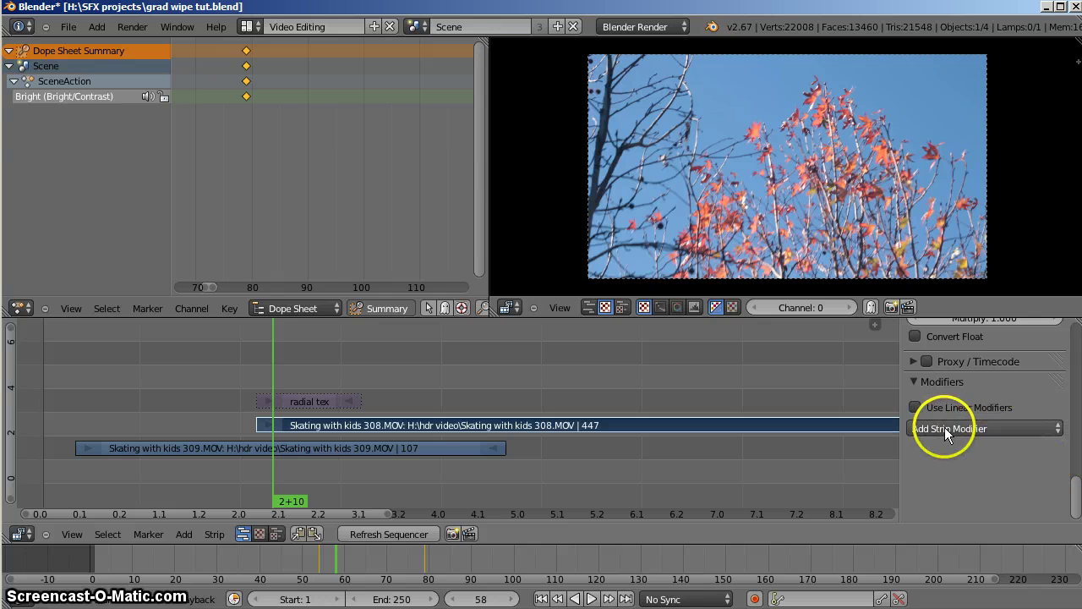
- Add a Mask strip modifier to the 308 clip and use radial texture.png as its mask strip
left_click(952, 427)
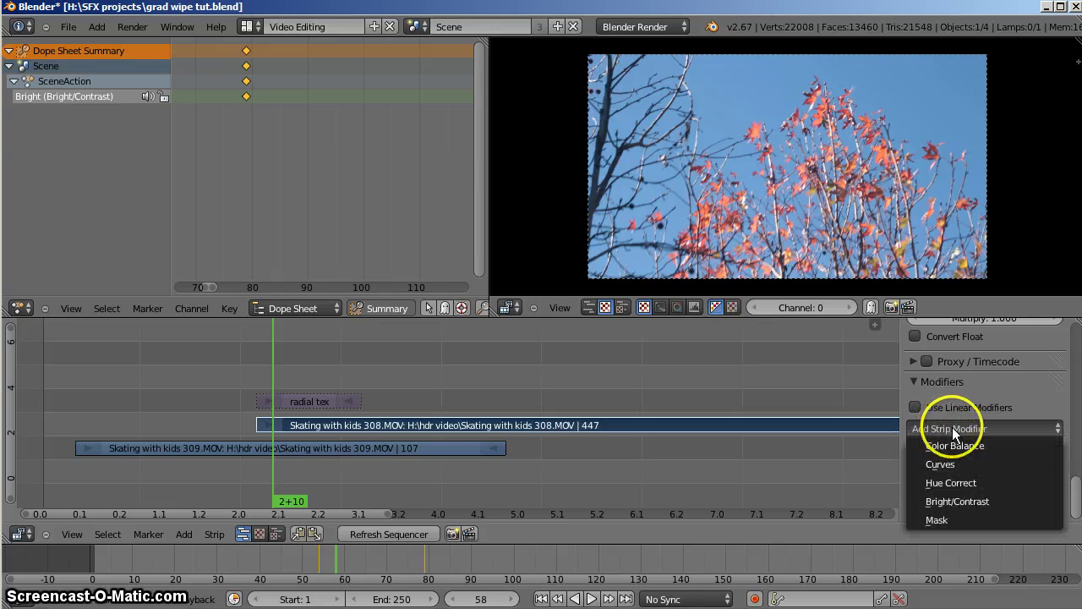
left_click(952, 519)
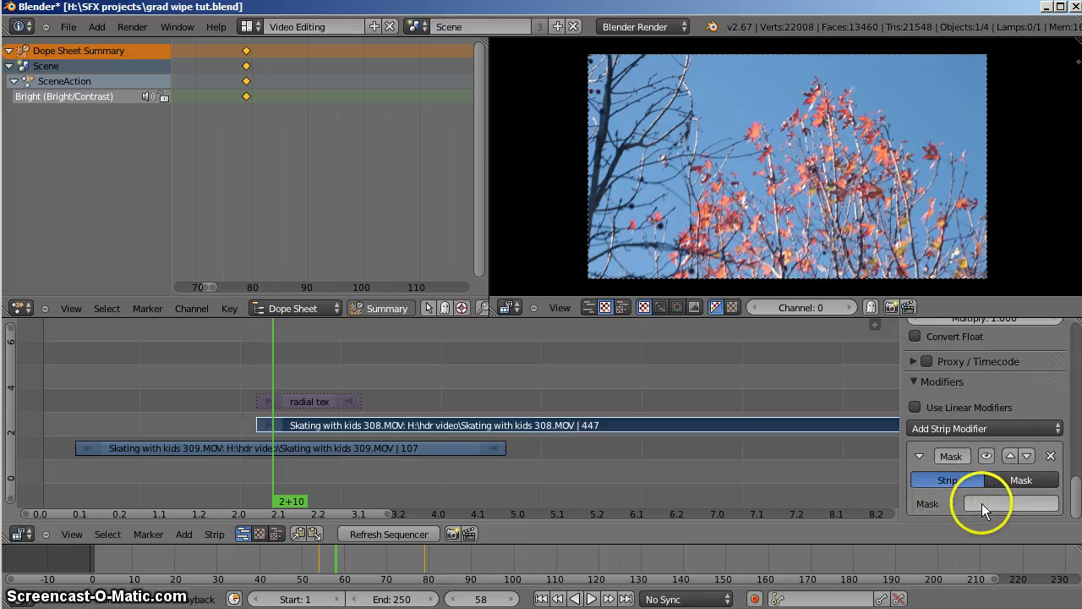
left_click(982, 503)
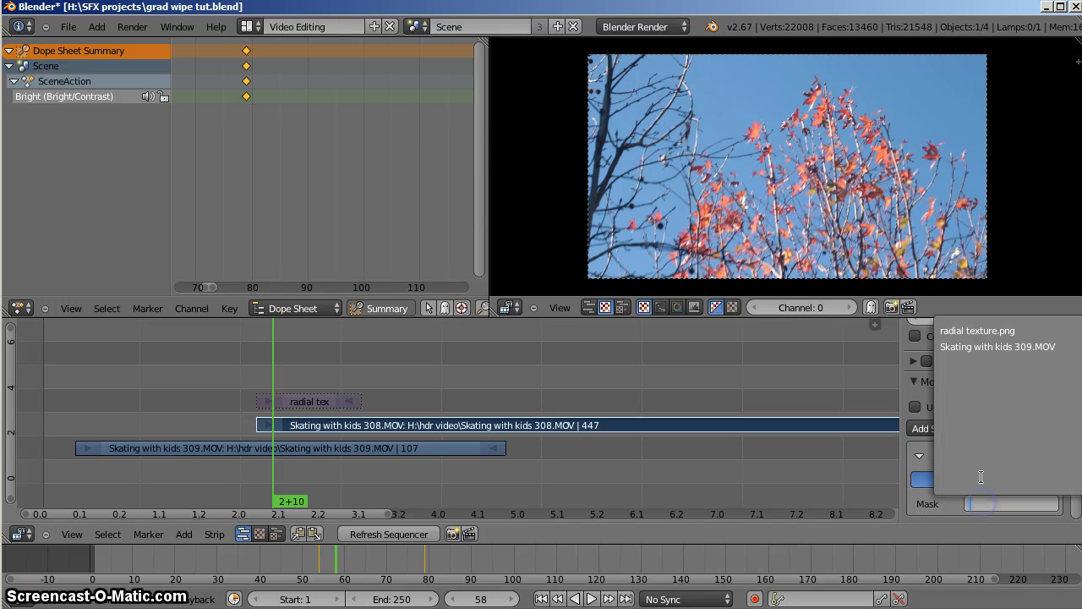
left_click(981, 332)
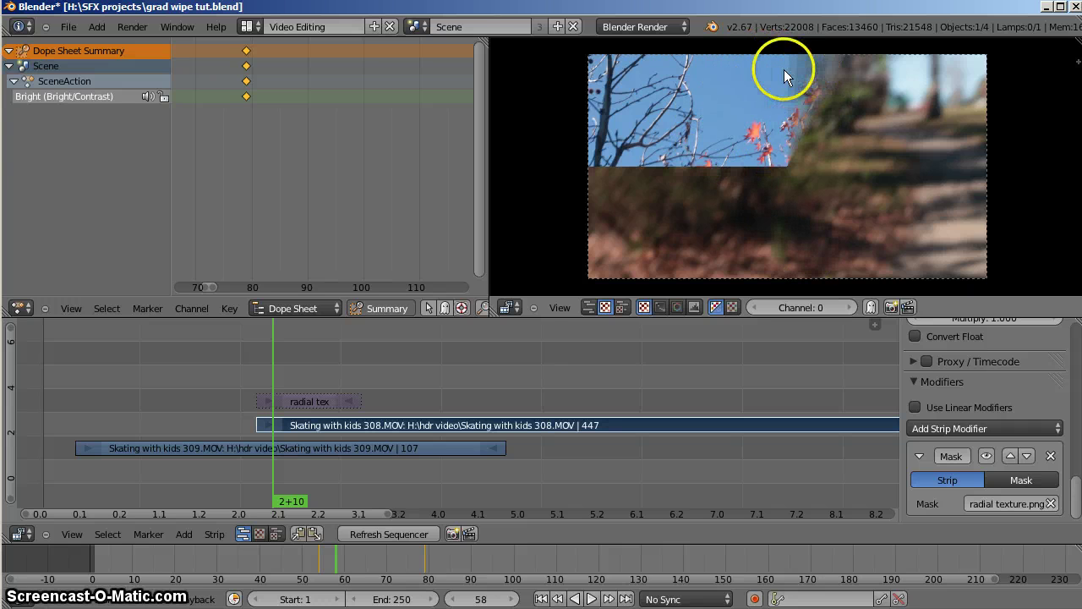
- Scrub between the two brightness keyframes up to frame 76 to preview the masked wipe between the clips
left_click(285, 374)
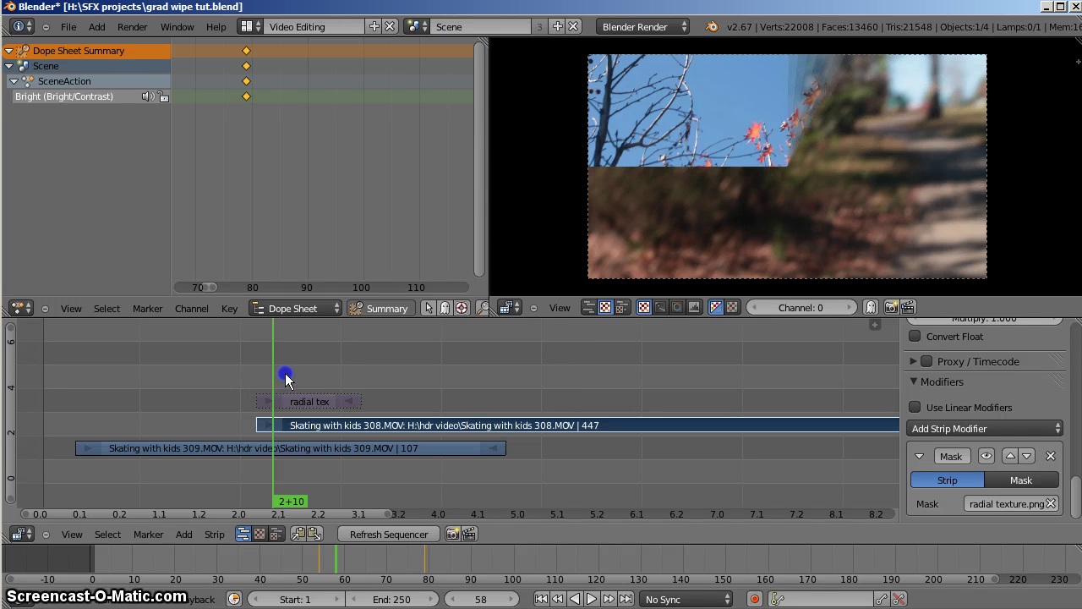
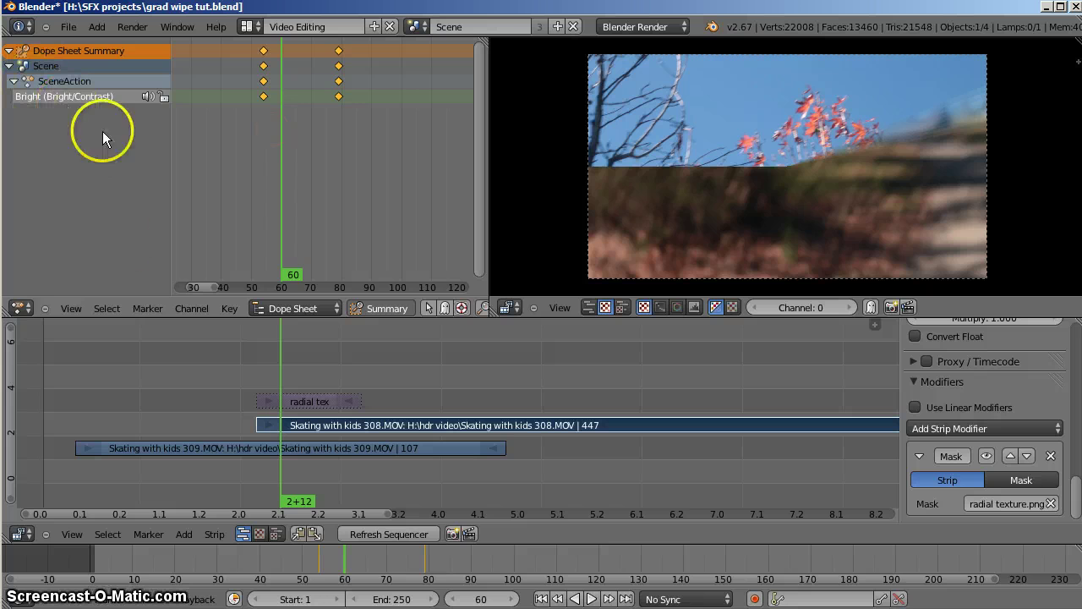
left_click(21, 307)
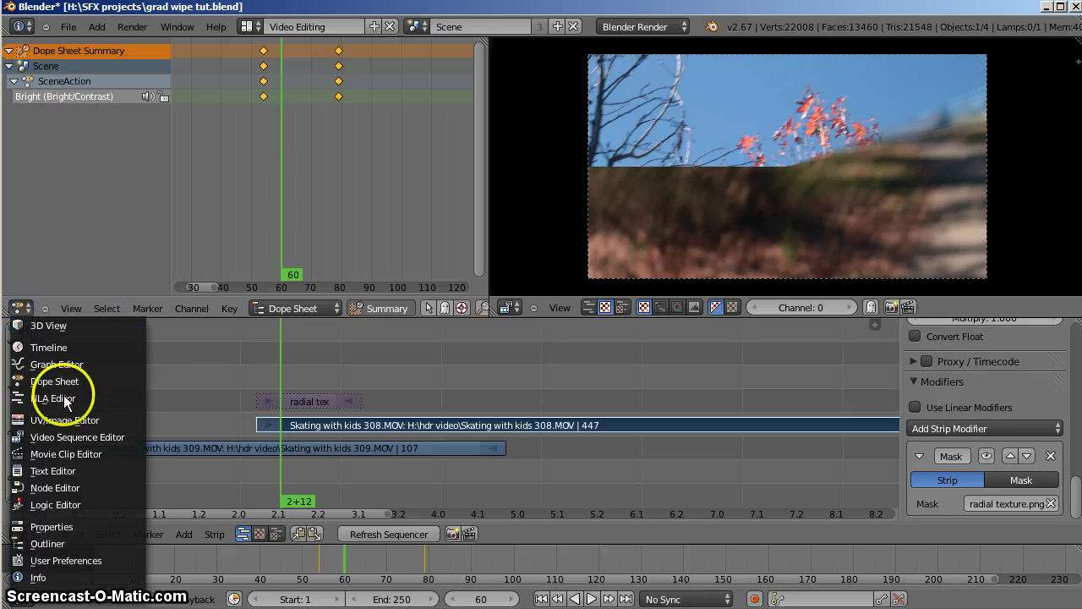
left_click(77, 222)
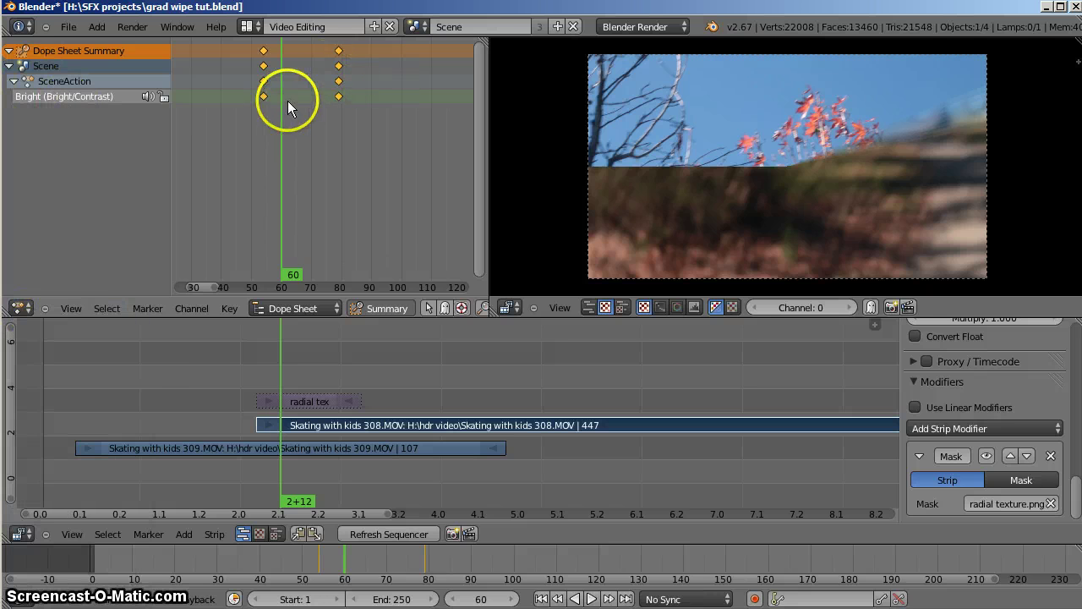
left_click_drag(265, 93, 330, 81)
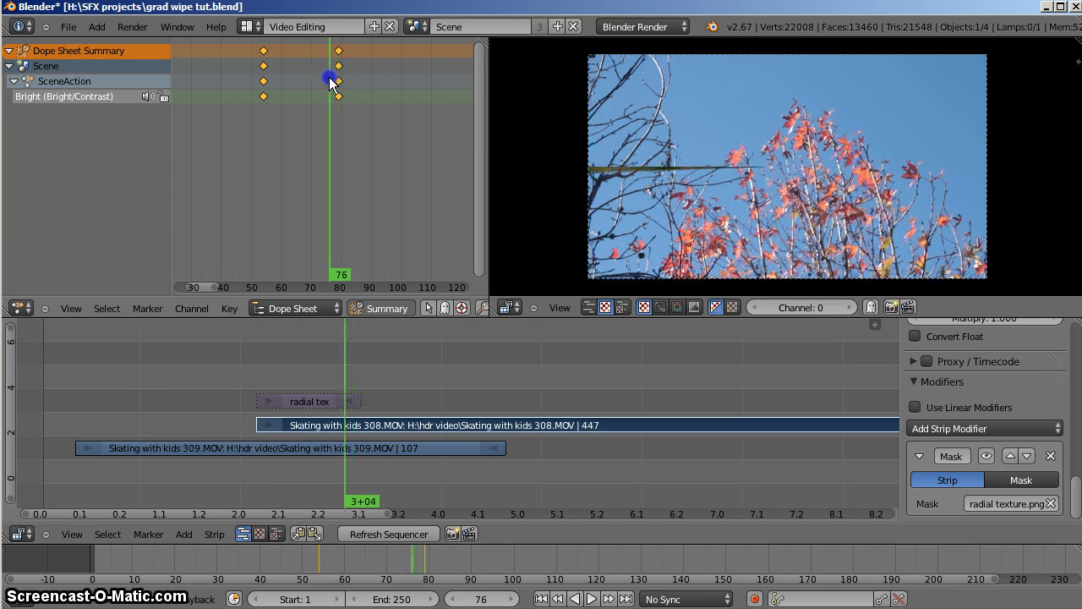
- Extend the end of the radial texture strip to frame 96
right_click(350, 401)
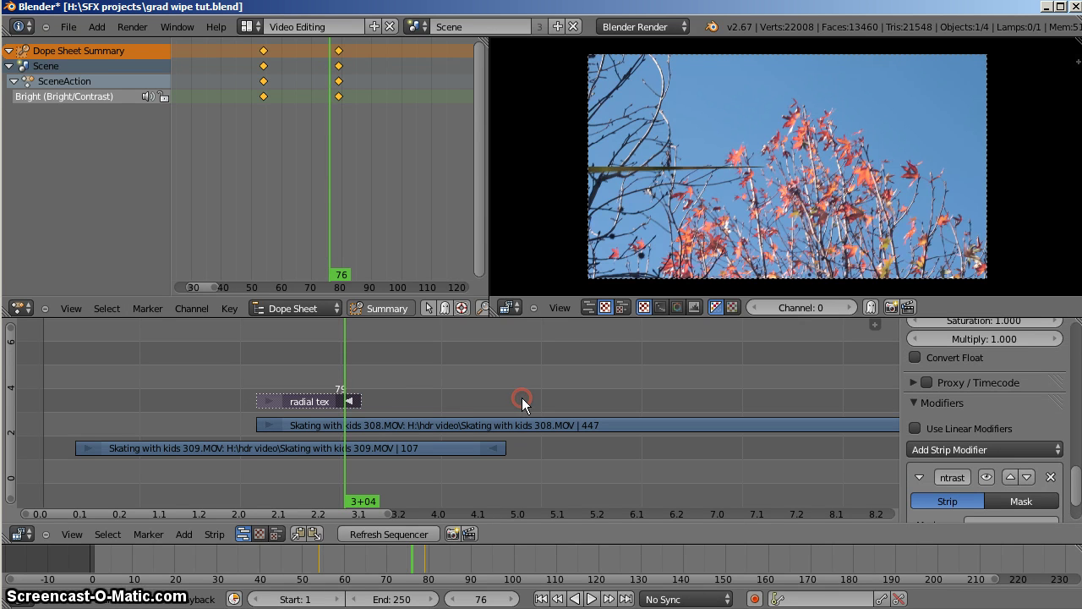
left_click(522, 397)
right_click(350, 401)
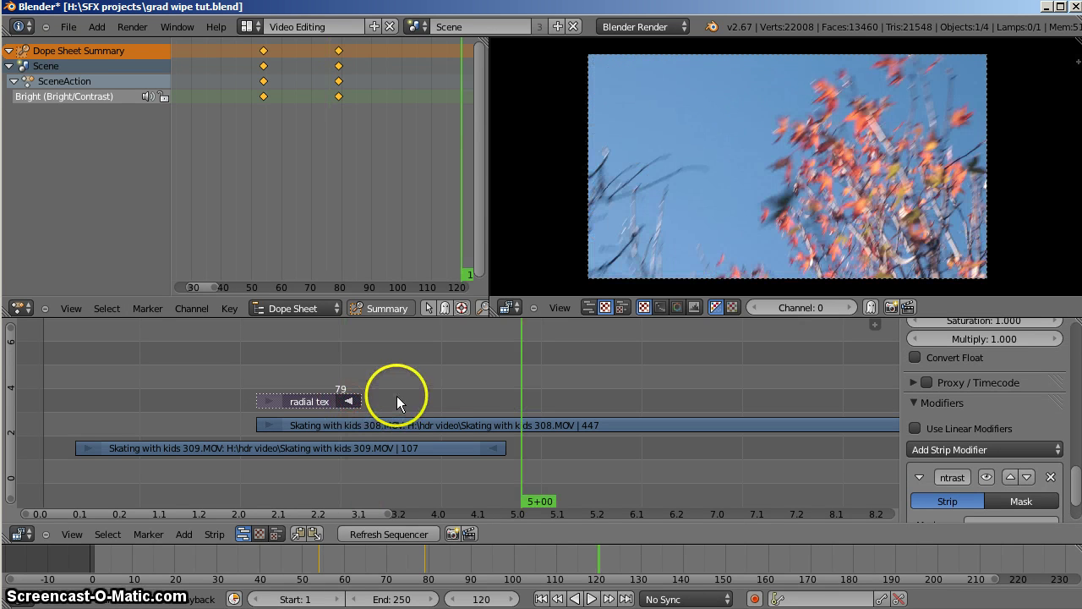
key("g")
left_click(463, 397)
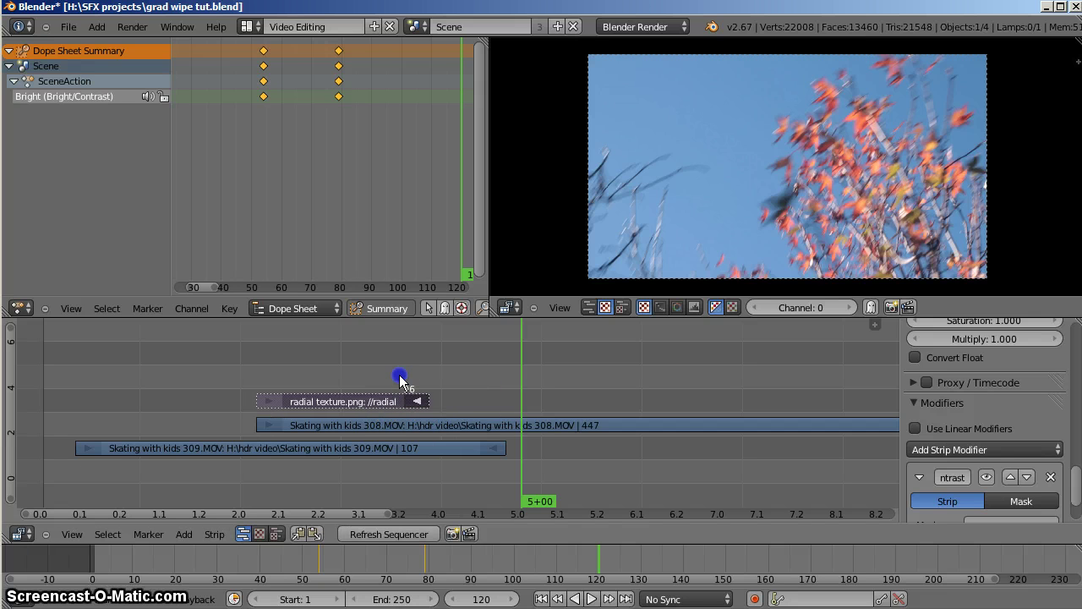
left_click_drag(400, 381, 378, 377)
- Move the second brightness keyframe to about frame 93, refresh the sequencer and scrub to frame 68 to check the slower wipe
left_click(340, 54)
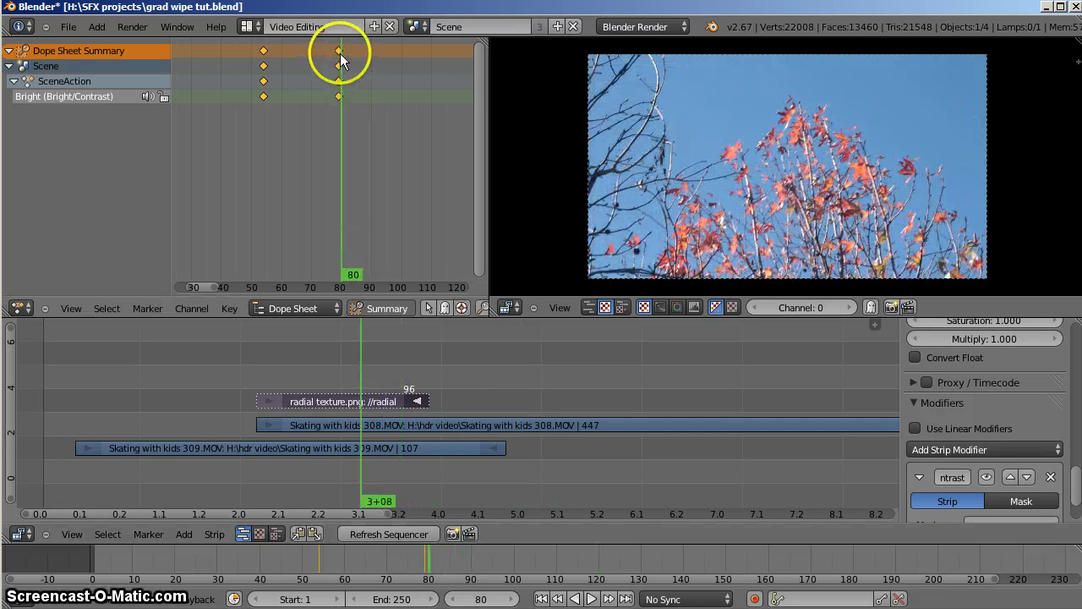
right_click_drag(340, 54, 394, 51)
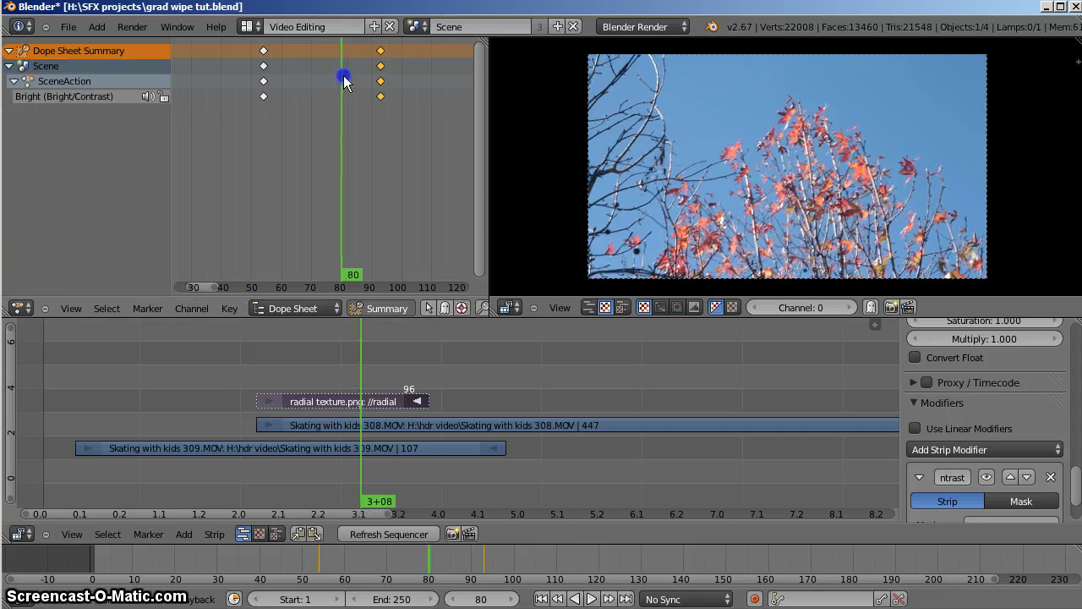
mouse_move(344, 80)
left_mouse_down()
mouse_move(369, 82)
mouse_move(330, 80)
left_mouse_up()
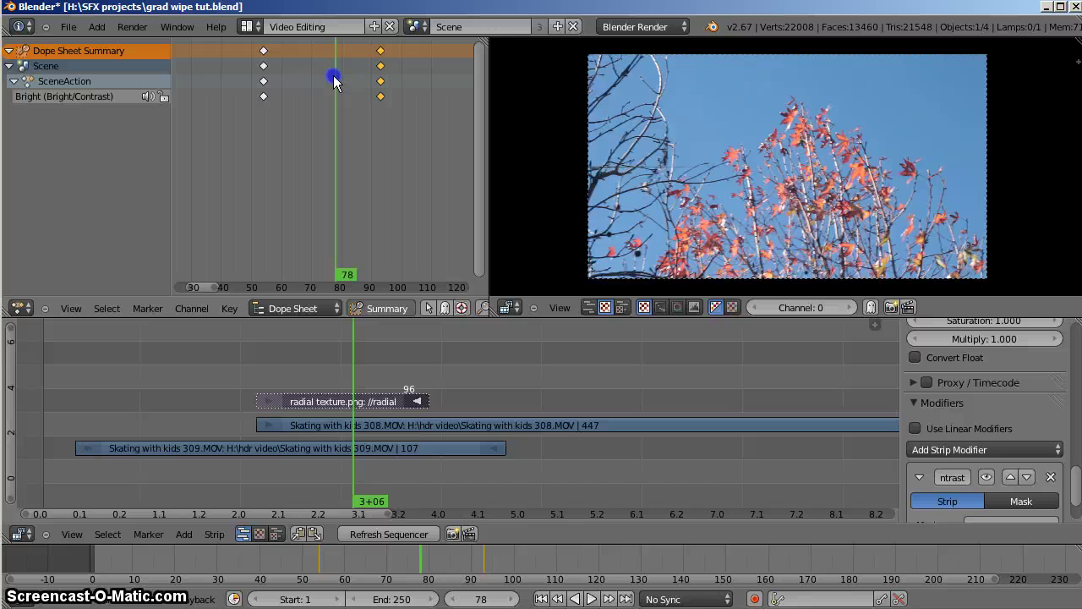
left_click(388, 536)
mouse_move(300, 96)
left_mouse_down()
mouse_move(266, 86)
mouse_move(307, 89)
left_mouse_up()
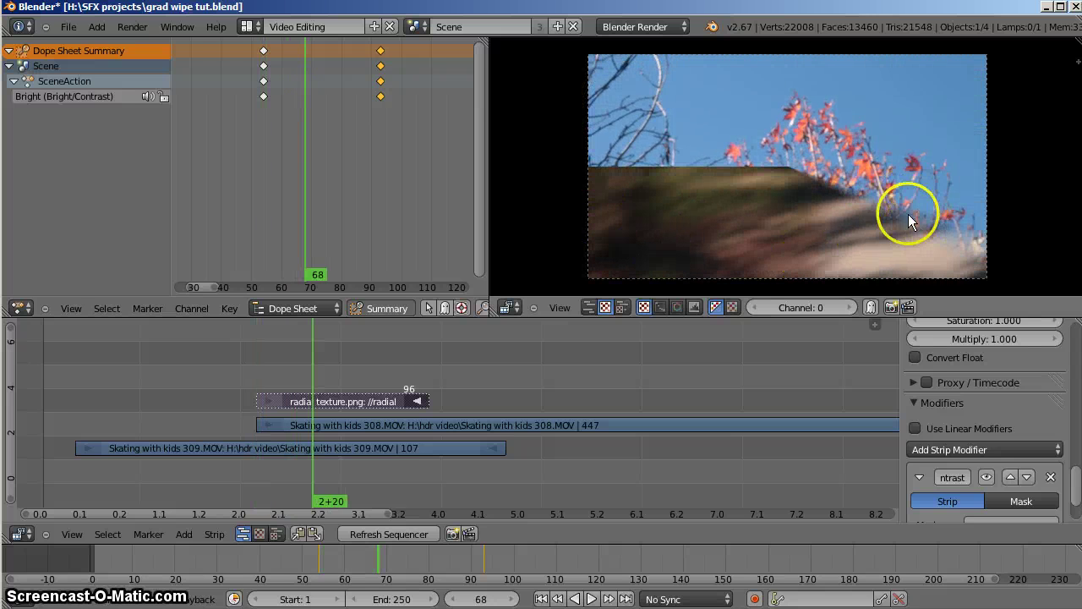
- Lower the radial texture modifier's contrast to about 49.1 and refresh the sequencer to soften the wipe edge
scroll(1032, 444, "down", 2)
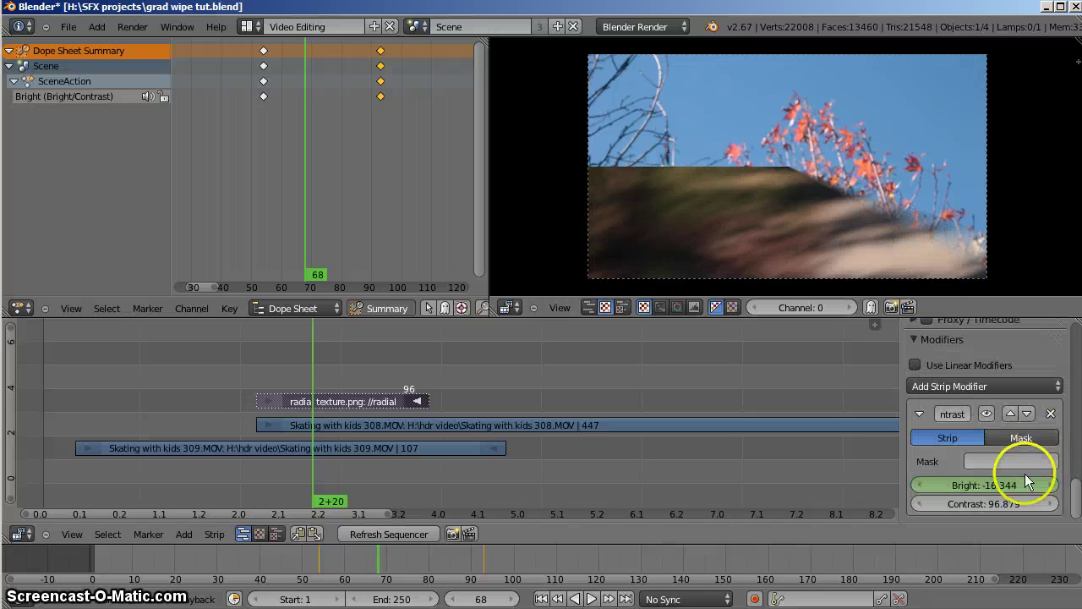
right_click(341, 404)
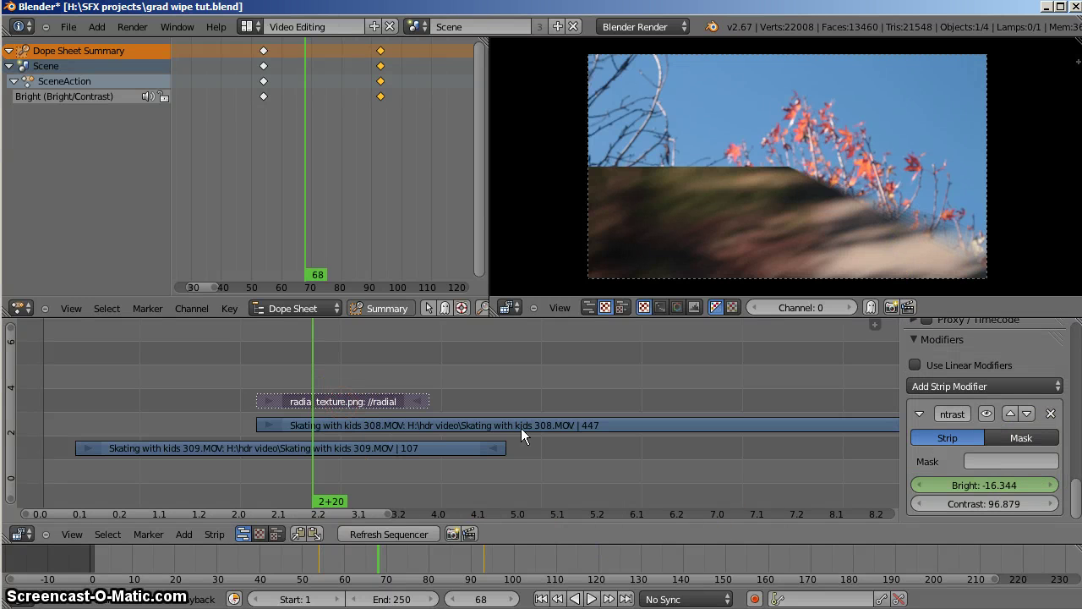
left_click(985, 504)
left_click_drag(985, 504, 957, 501)
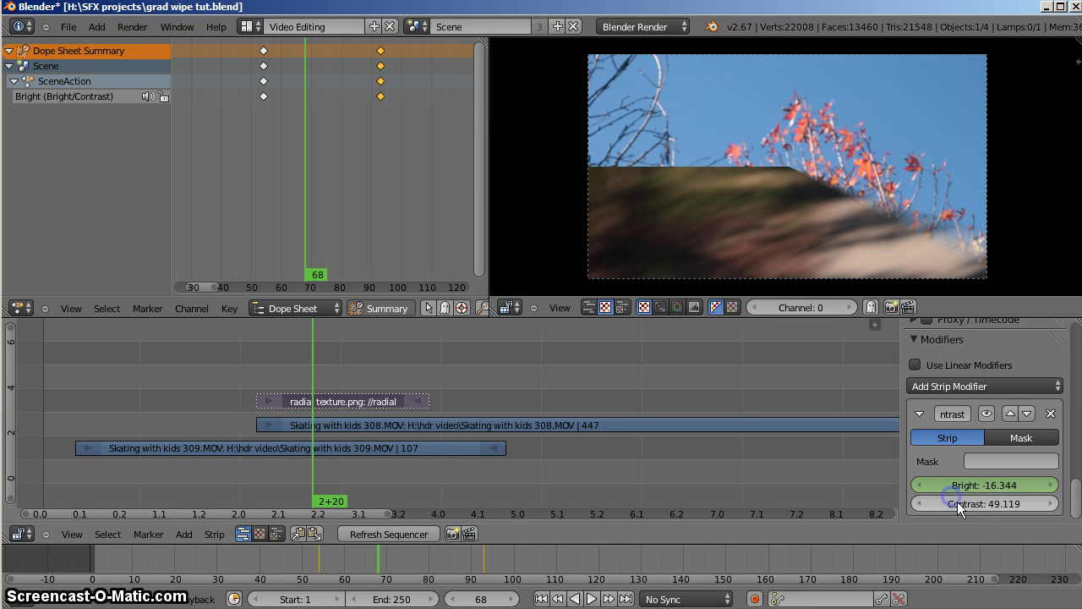
left_click(416, 536)
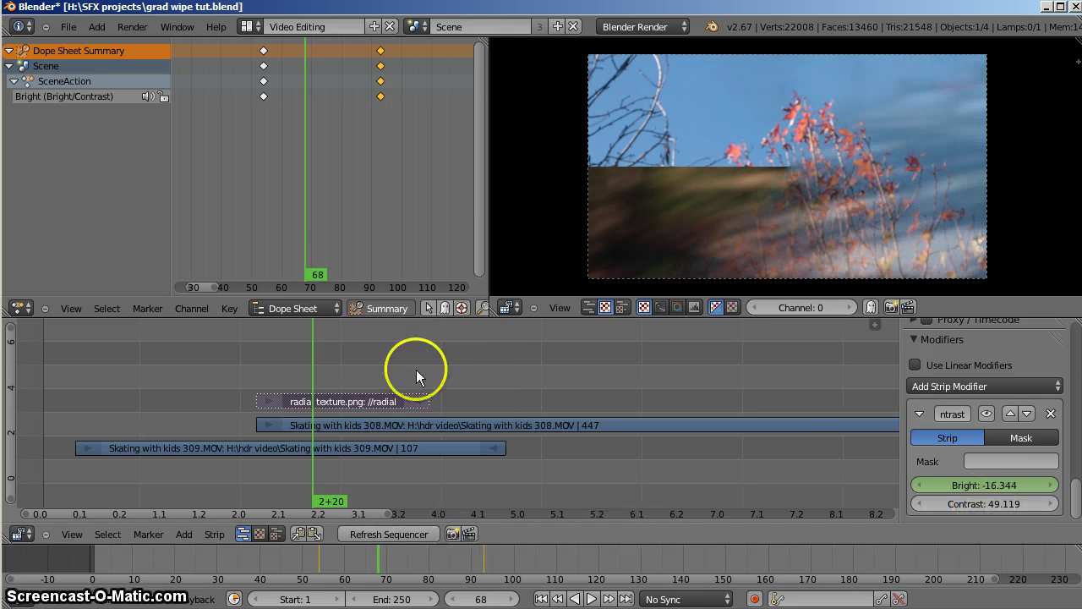
- At frame 79, unmute the radial texture strip, set its modifier's contrast to about 51.3, and mute the strip again
left_click(358, 404)
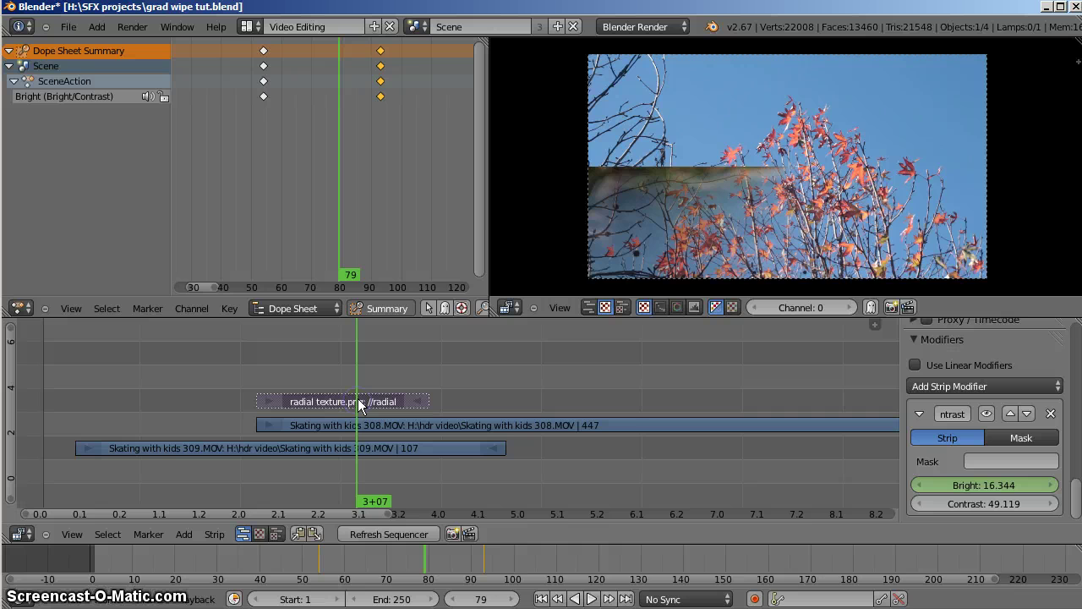
key("alt+h")
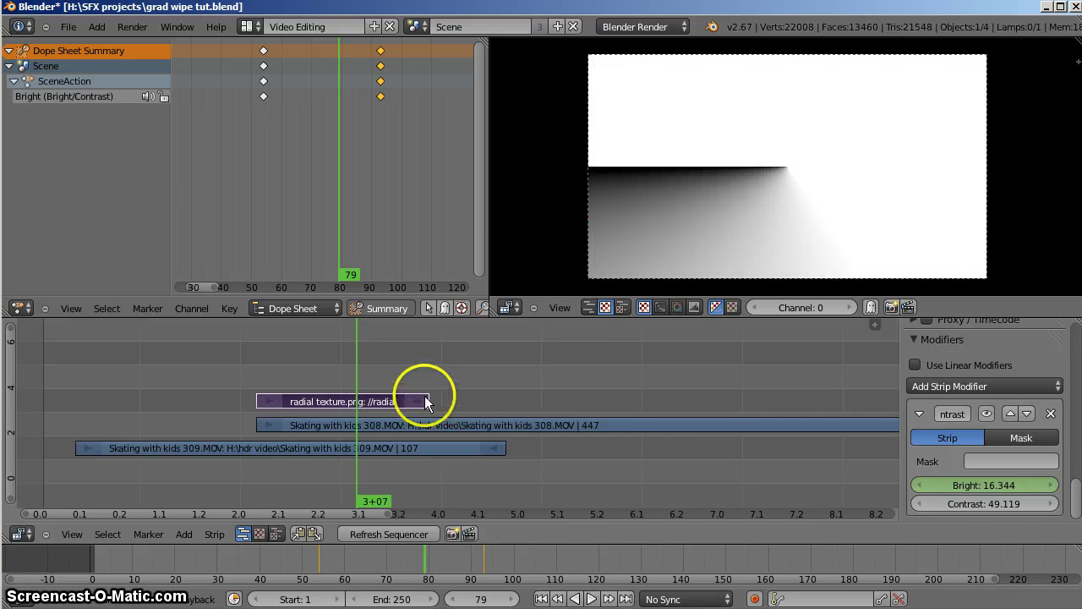
mouse_move(996, 502)
left_mouse_down()
mouse_move(1022, 503)
mouse_move(973, 487)
mouse_move(1014, 490)
mouse_move(999, 488)
left_mouse_up()
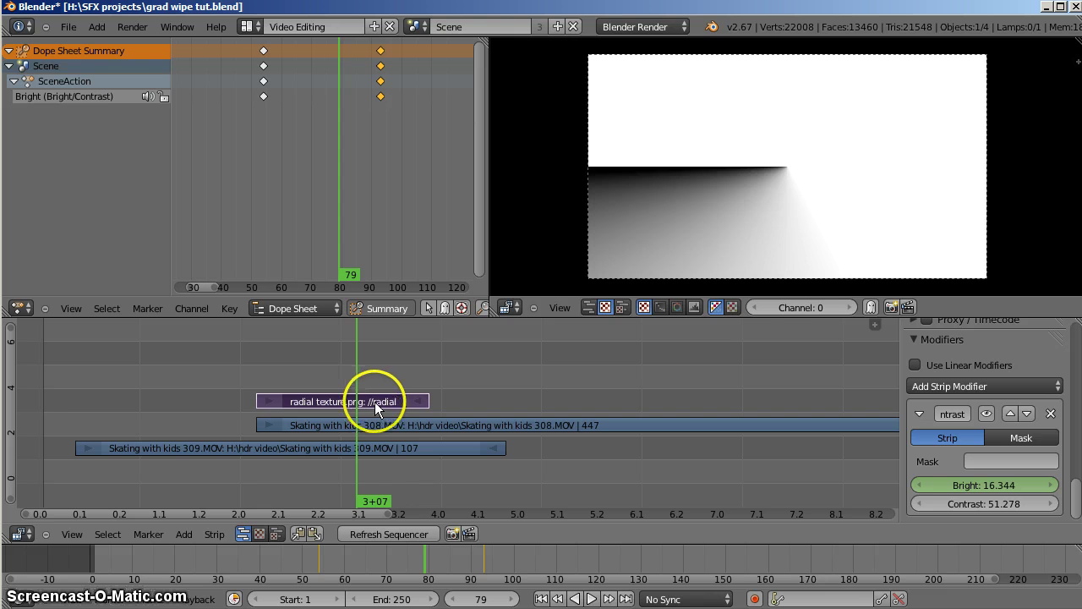
key("h")
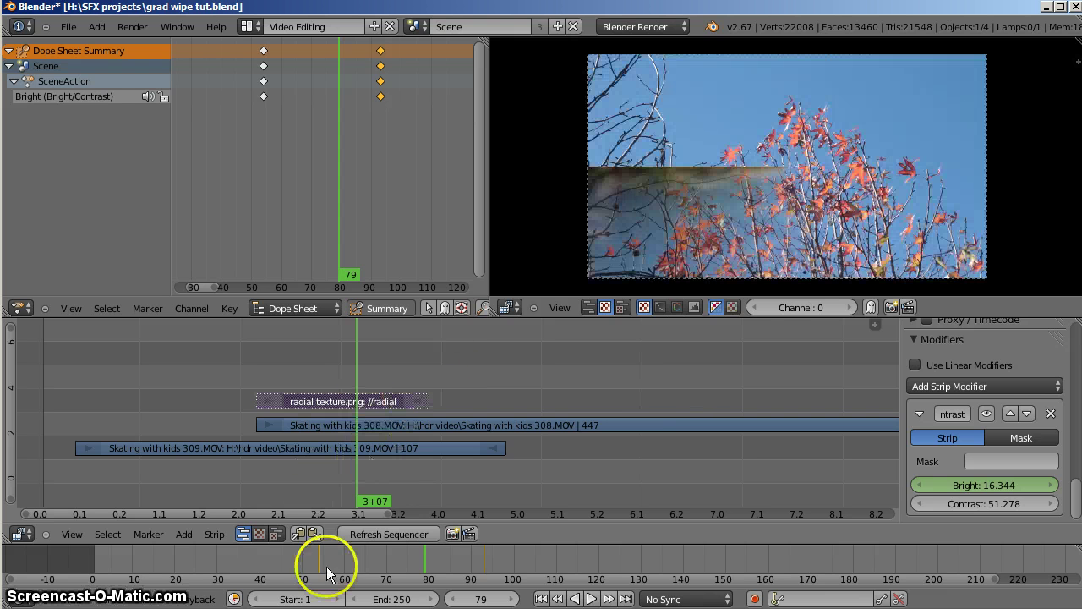
left_click(365, 534)
- Play the transition from frame 43 until the wipe has passed, and stop the playback
right_click(350, 373)
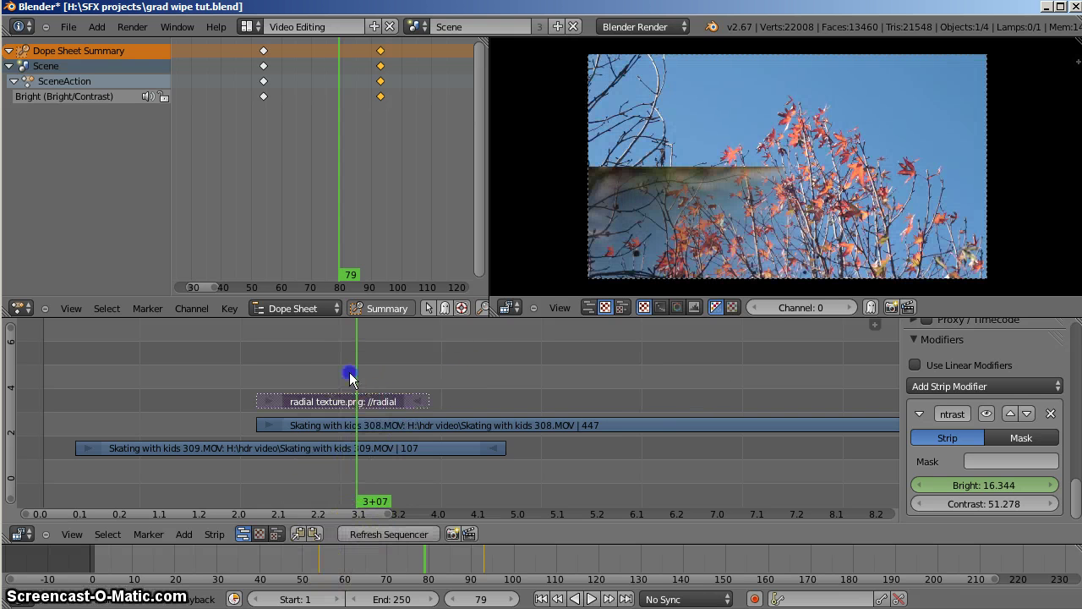
left_click_drag(340, 377, 212, 359)
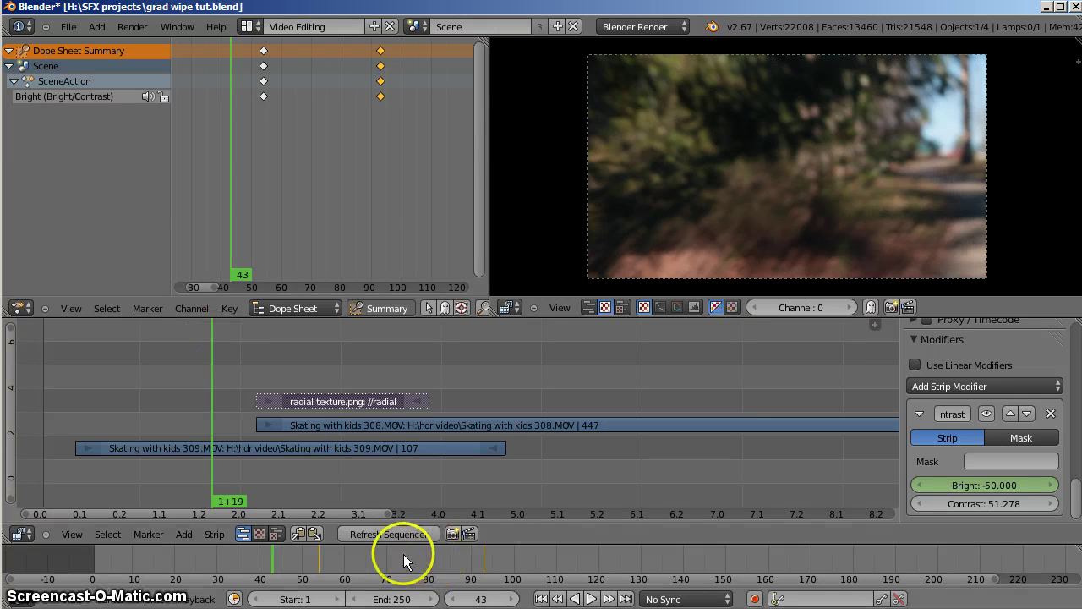
left_click(593, 600)
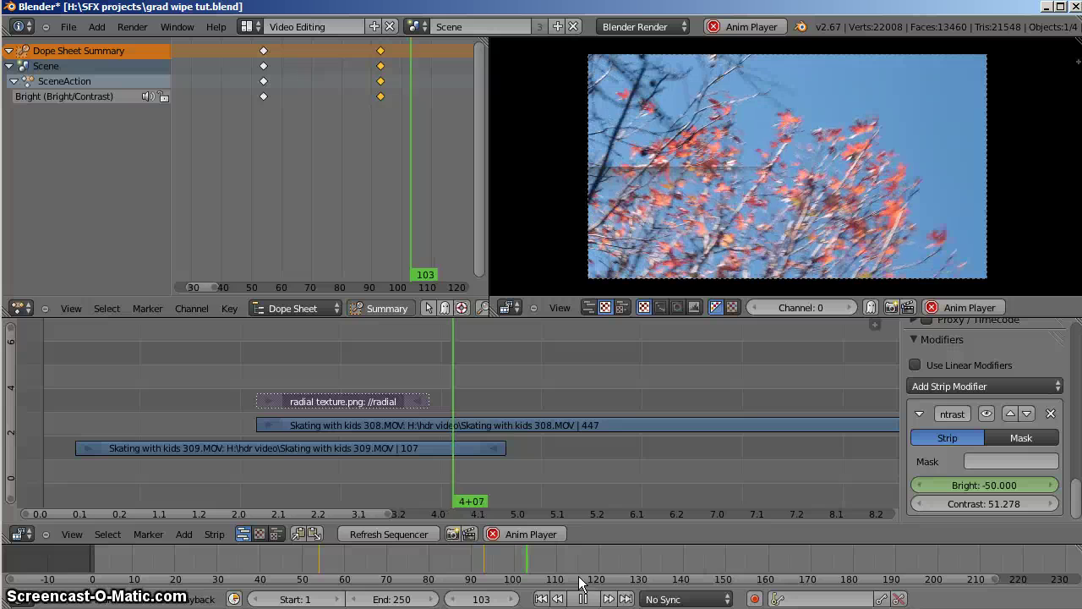
key("alt+a")
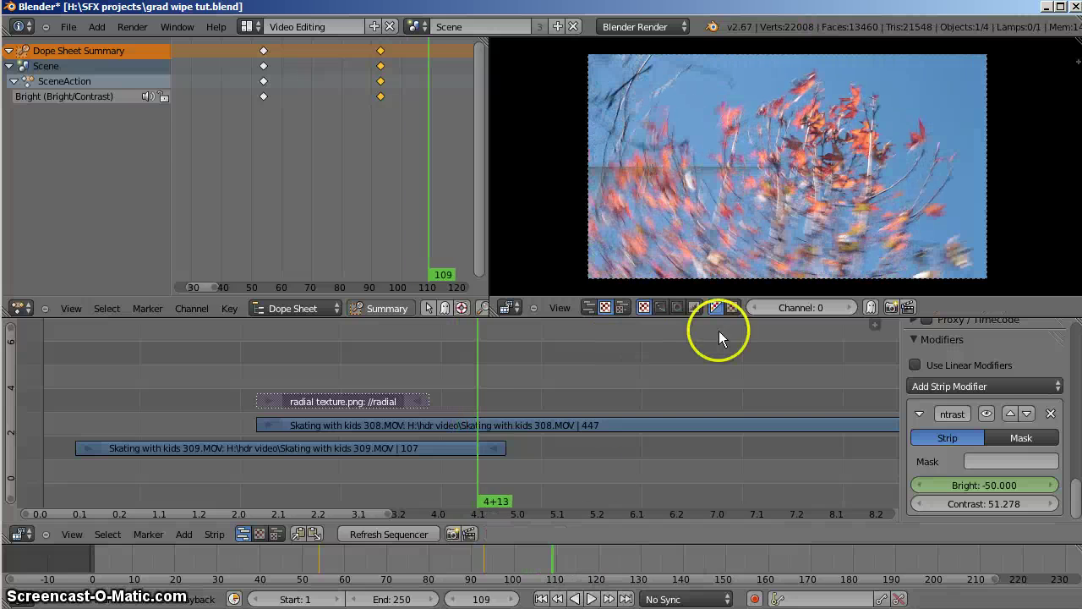
- Insert a keyframe for the modifier's contrast at frame 96, near the end of the radial texture strip
left_click_drag(465, 396, 437, 380)
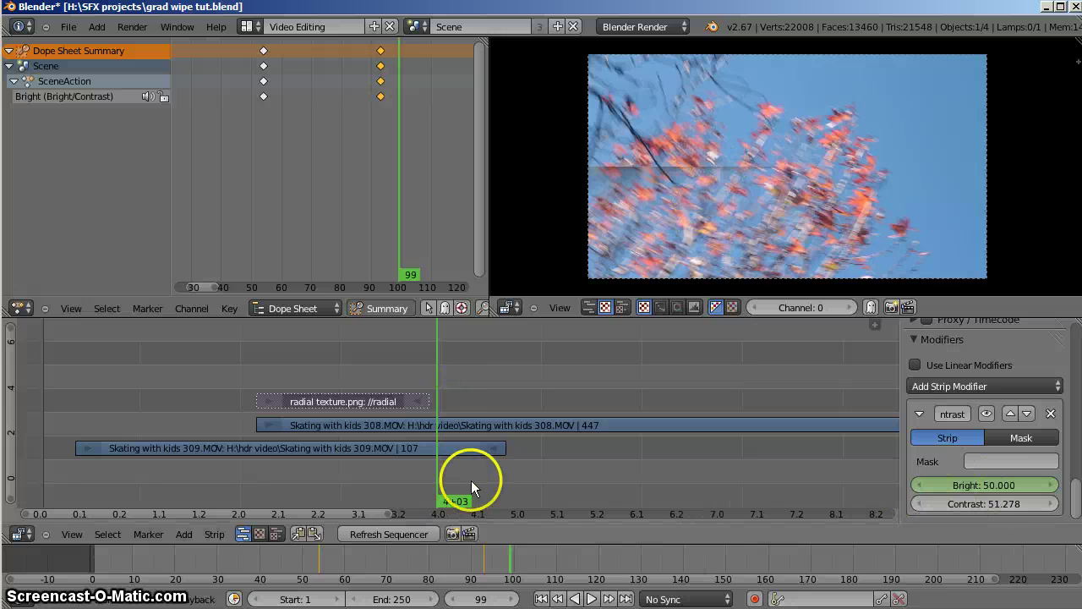
left_click(432, 403)
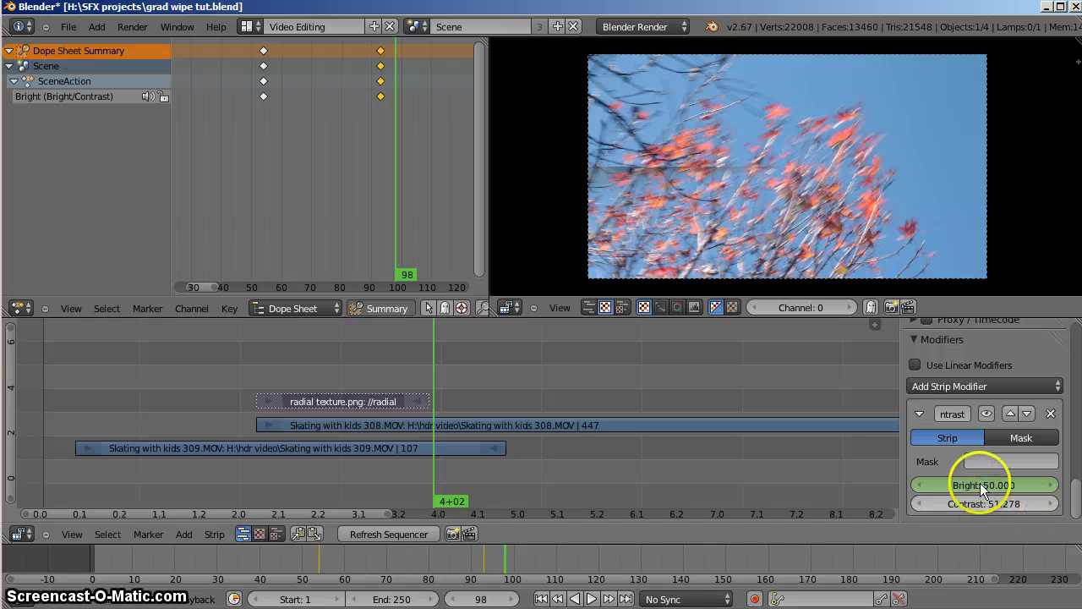
left_click_drag(426, 383, 424, 385)
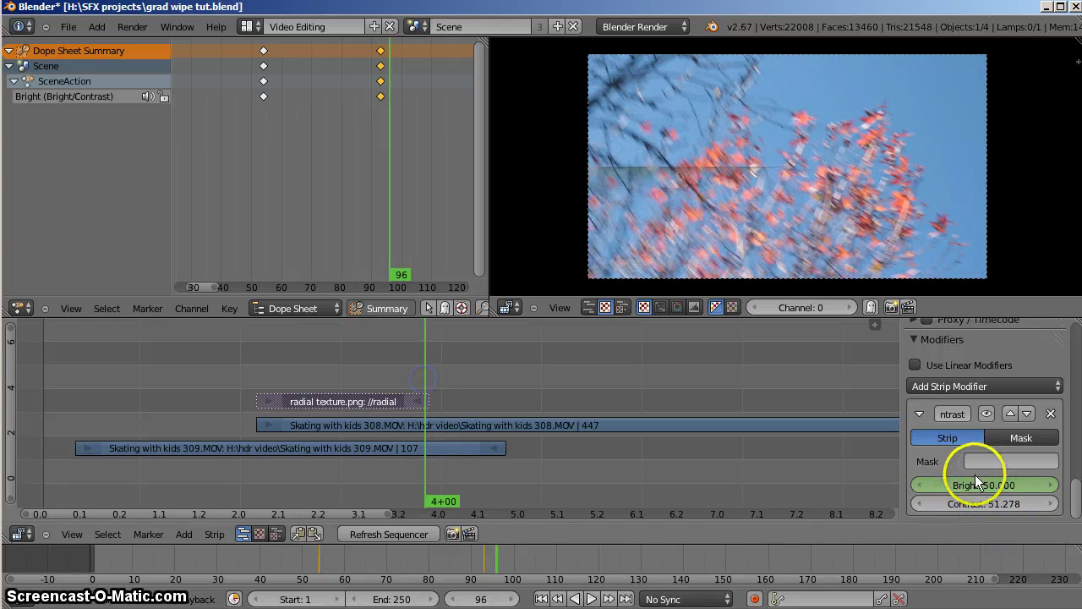
key("i")
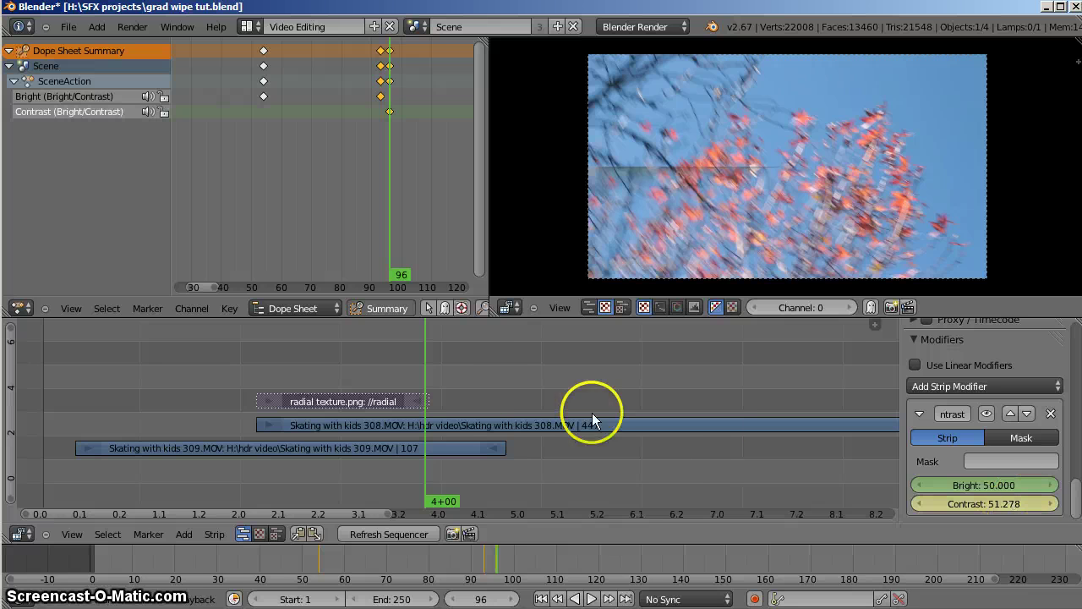
- At frame 100, set the radial texture modifier's contrast to about -623.2, refresh the sequencer, and insert a contrast keyframe
left_click(440, 402)
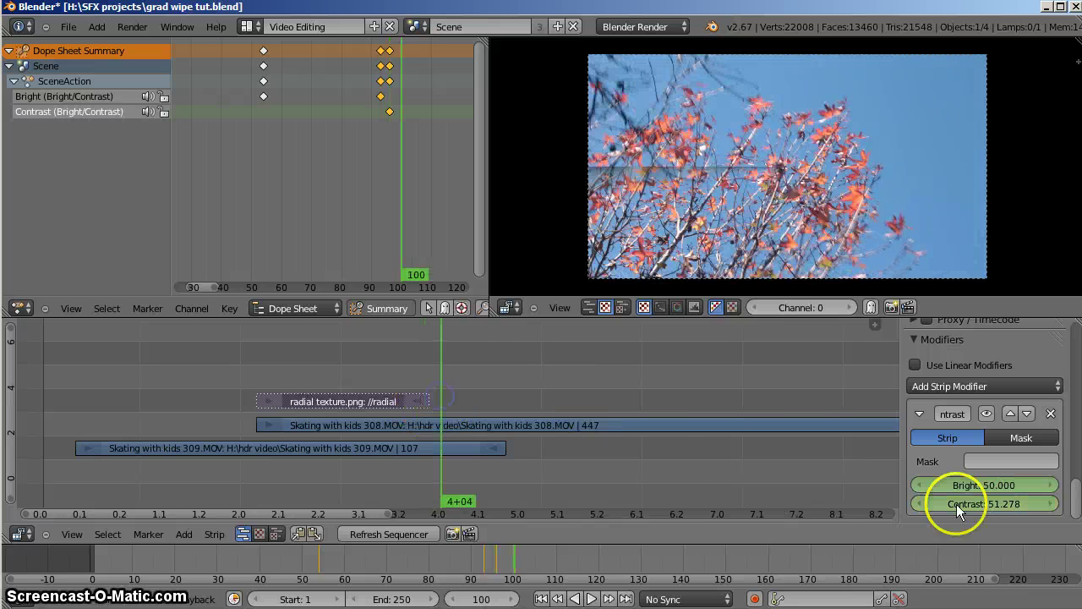
left_click_drag(1000, 505, 877, 505)
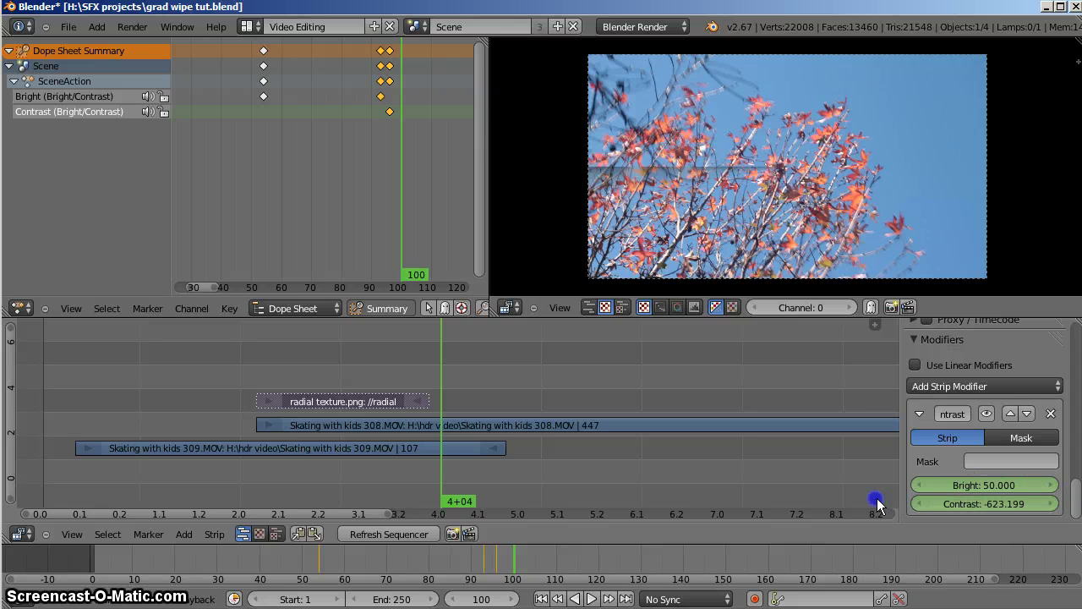
left_click(378, 533)
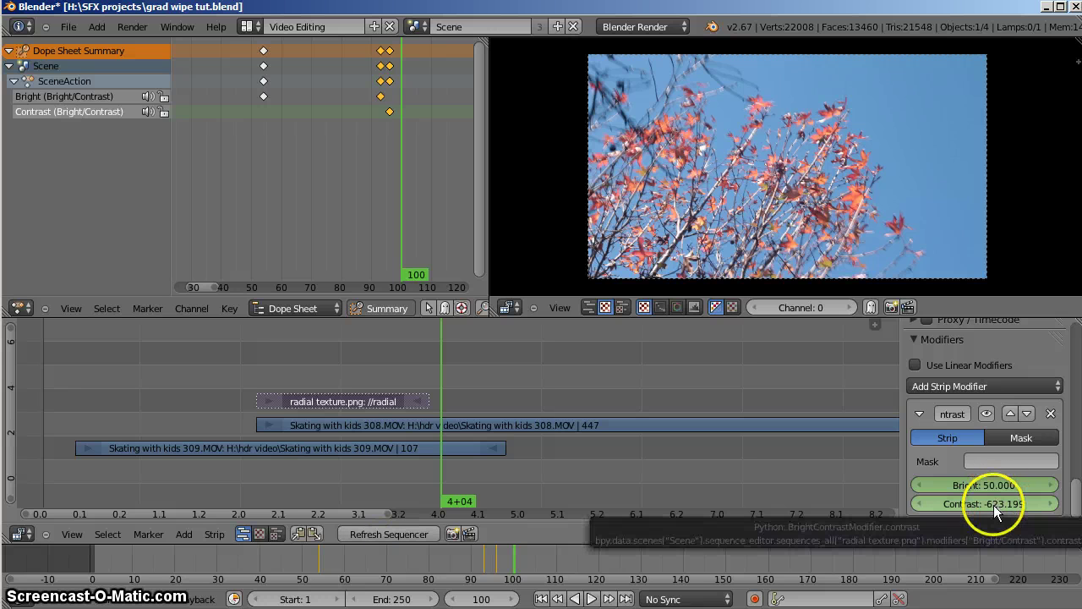
key("i")
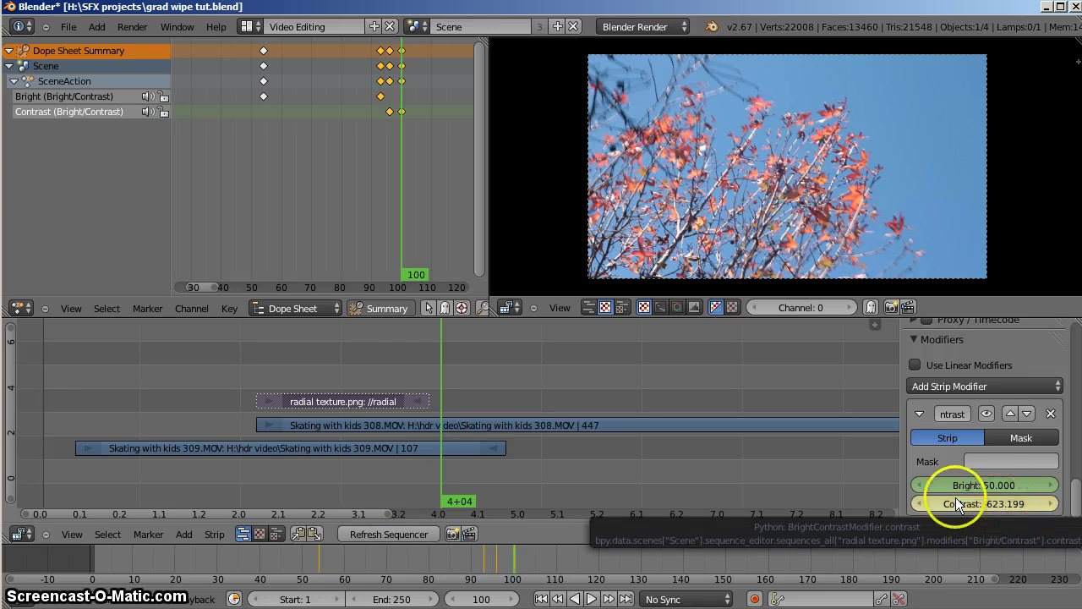
- Refresh the sequencer at frame 84 and play the transition from frame 50 until the wipe has passed
left_click_drag(399, 375, 377, 377)
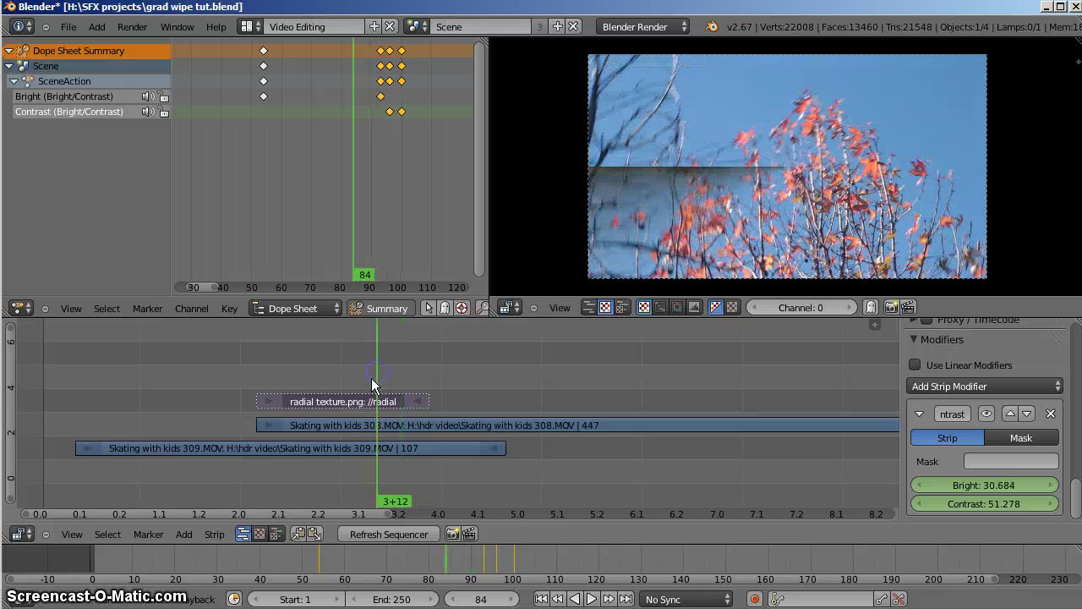
left_click(415, 533)
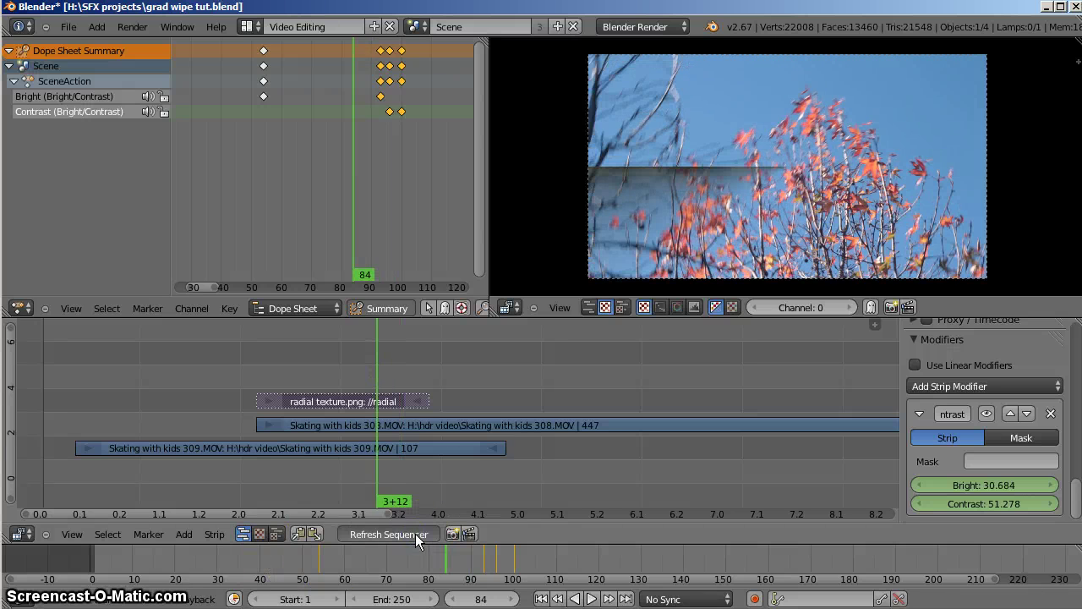
left_click_drag(239, 391, 257, 389)
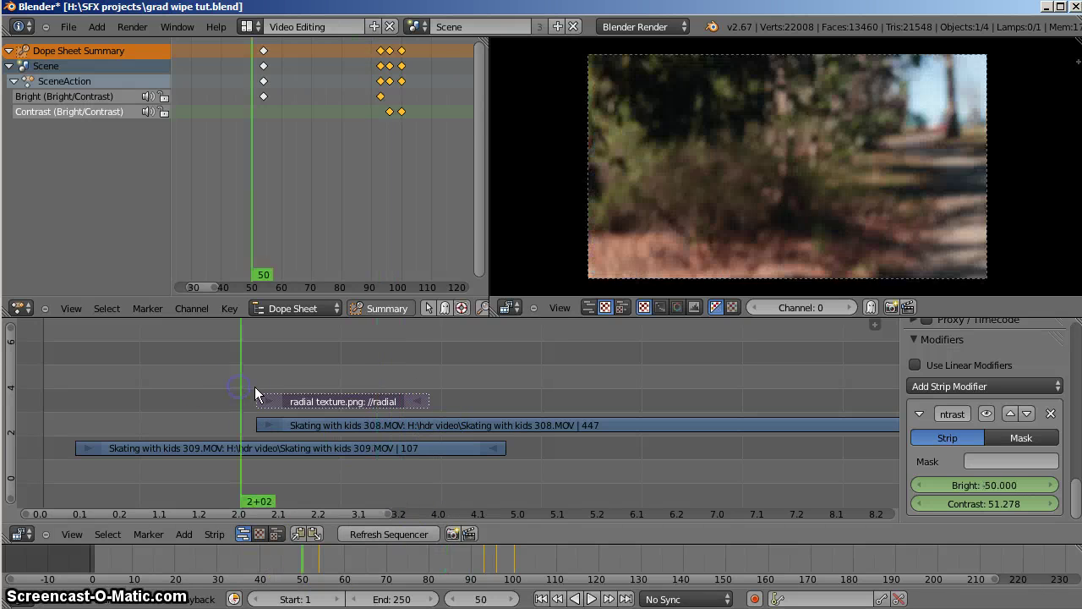
left_click(592, 598)
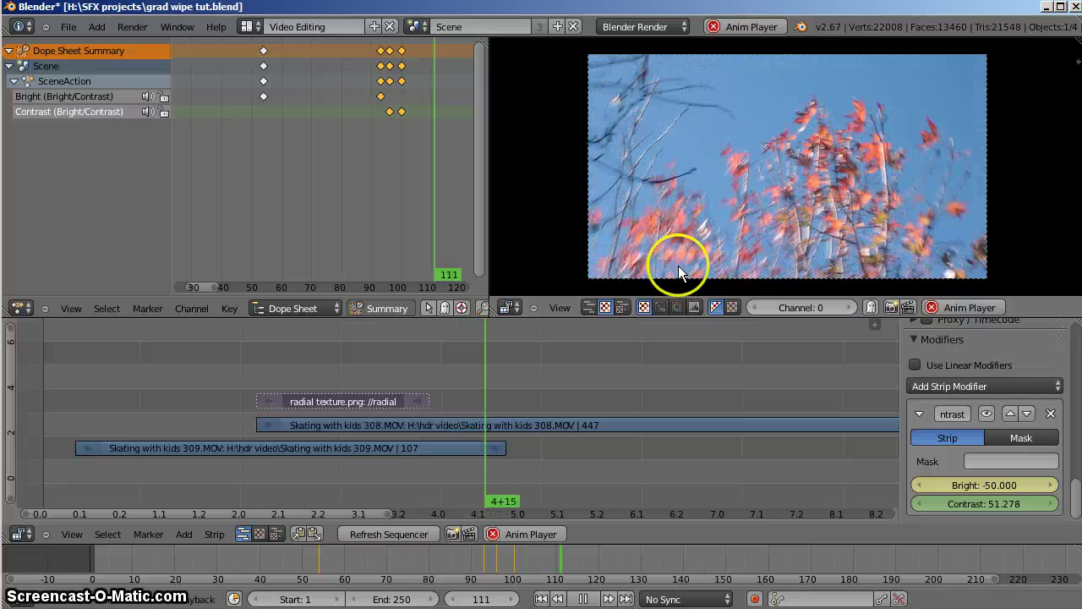
- Unmute the radial texture strip at frame 70, scrub to frame 96 to examine the gradient, and mute the strip again
left_click_drag(440, 392, 320, 390)
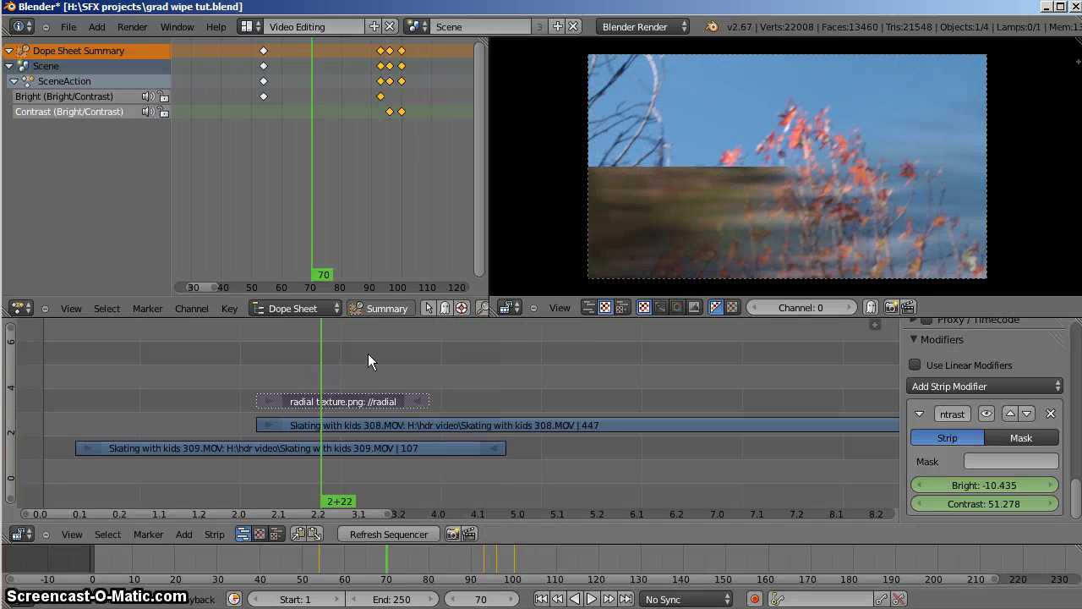
right_click(334, 398)
right_click(414, 411)
left_click(319, 360)
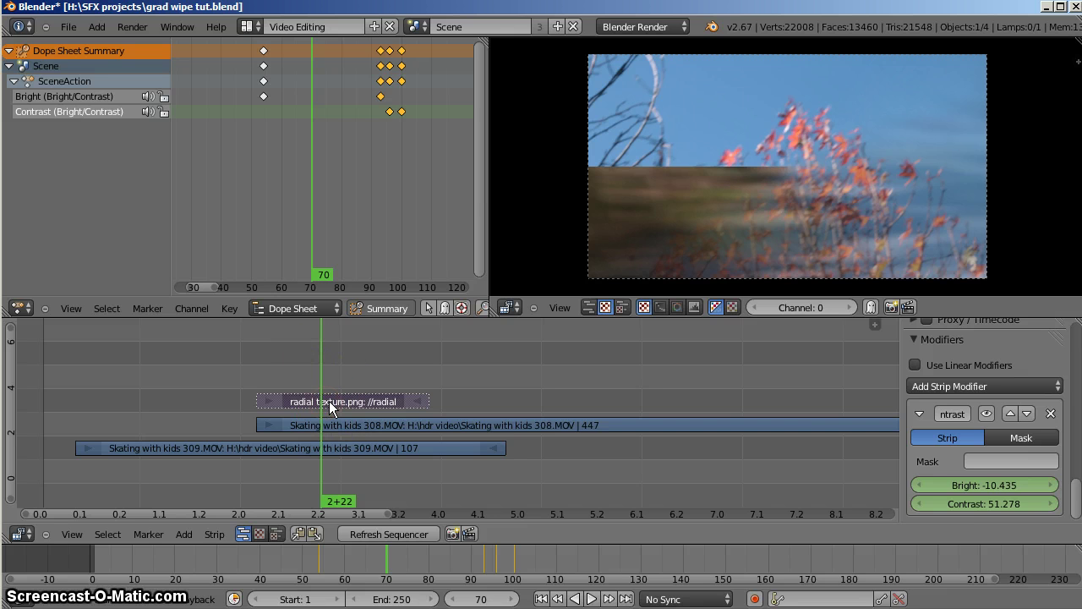
left_click_drag(319, 353, 427, 341)
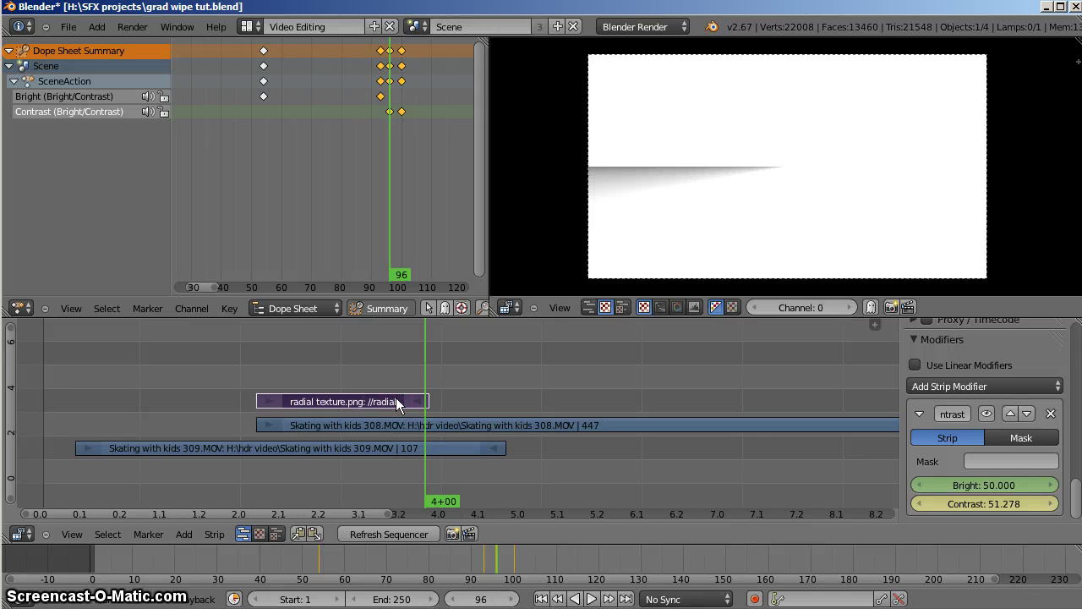
key("h")
- Select the Skating with kids 308 strip and bring up its blend settings
left_click(442, 424)
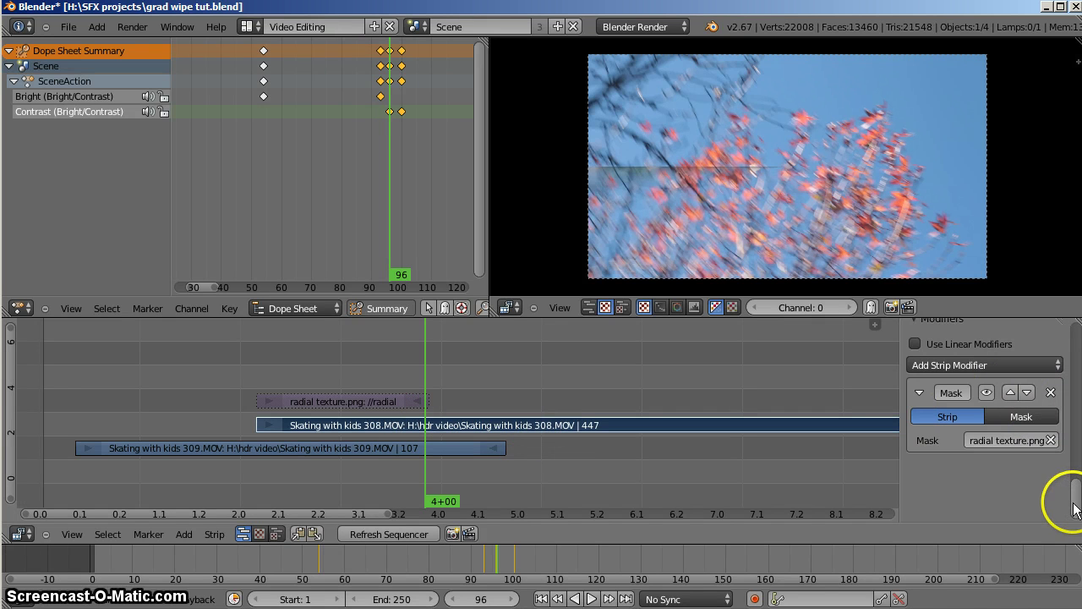
left_click_drag(1074, 479, 1074, 336)
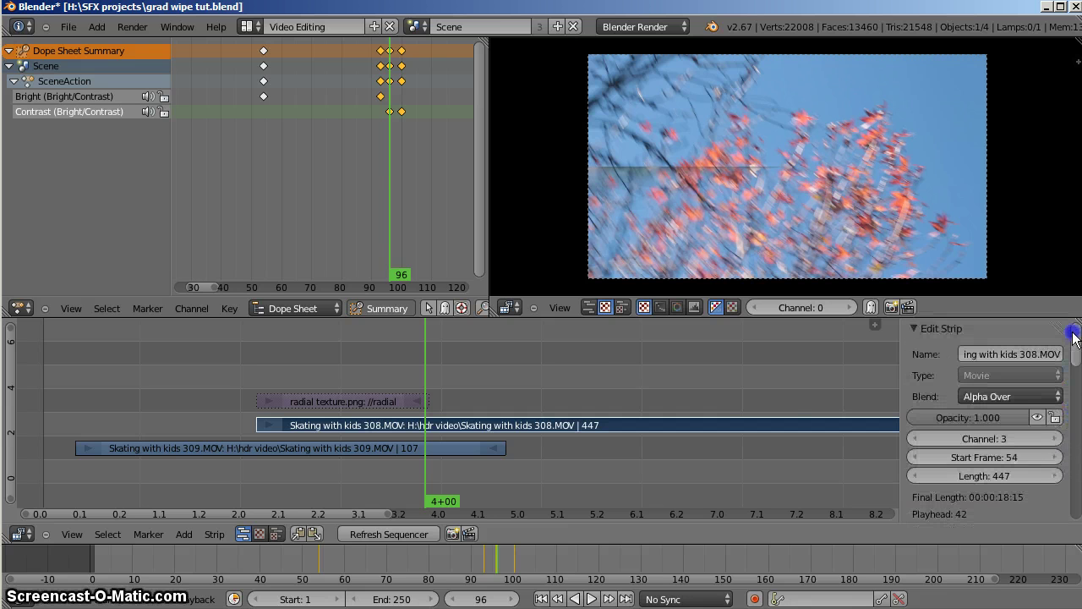
- Add the movie MVI_9160.MOV from the hdr video folder to the sequence at frame 100
left_click(440, 377)
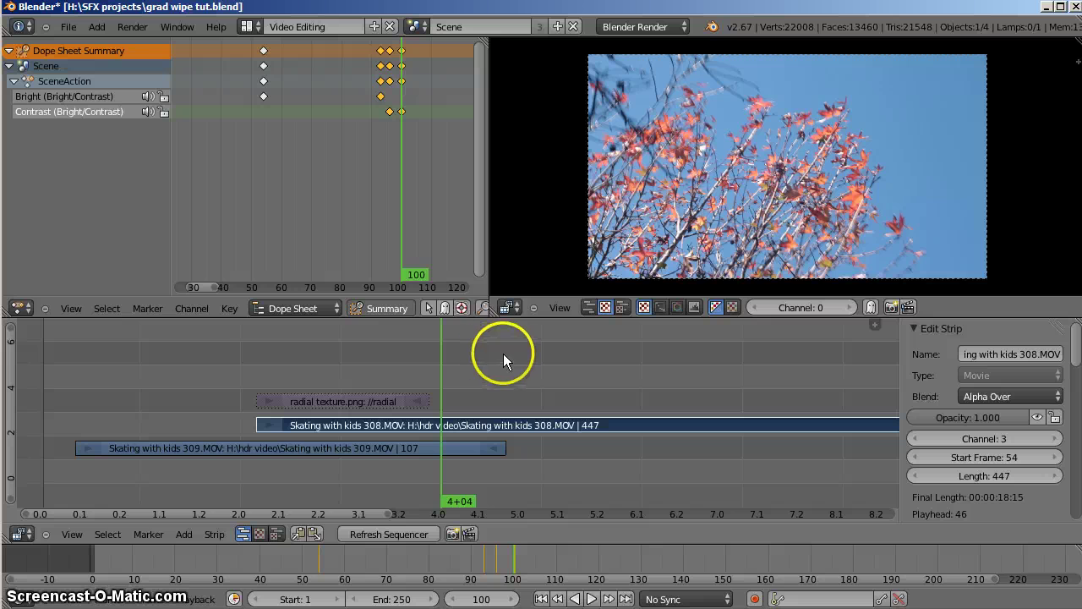
key("shift+a")
left_click(479, 335)
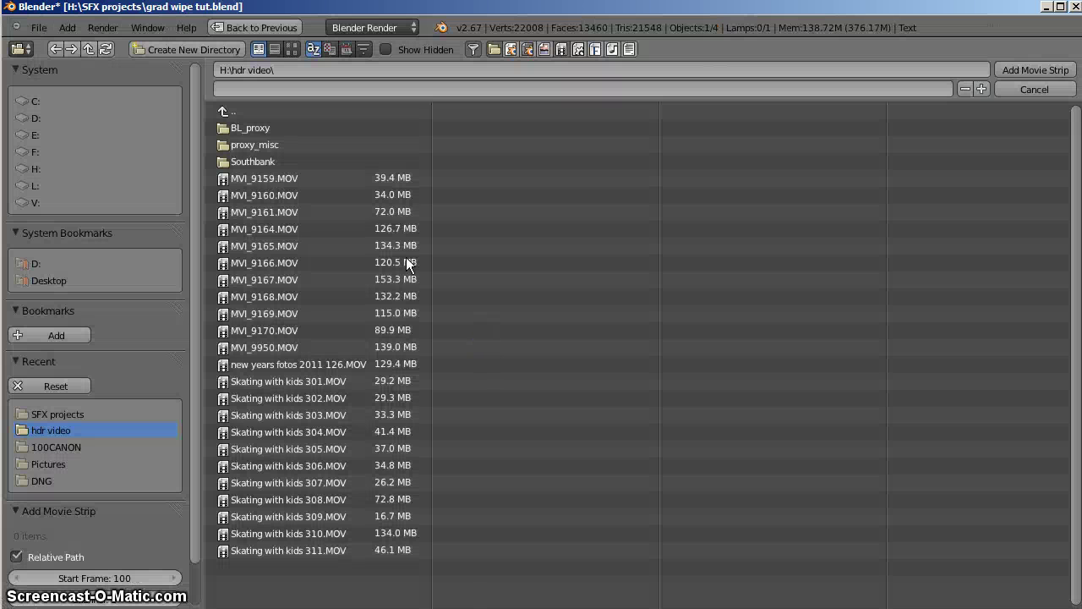
left_click(317, 192)
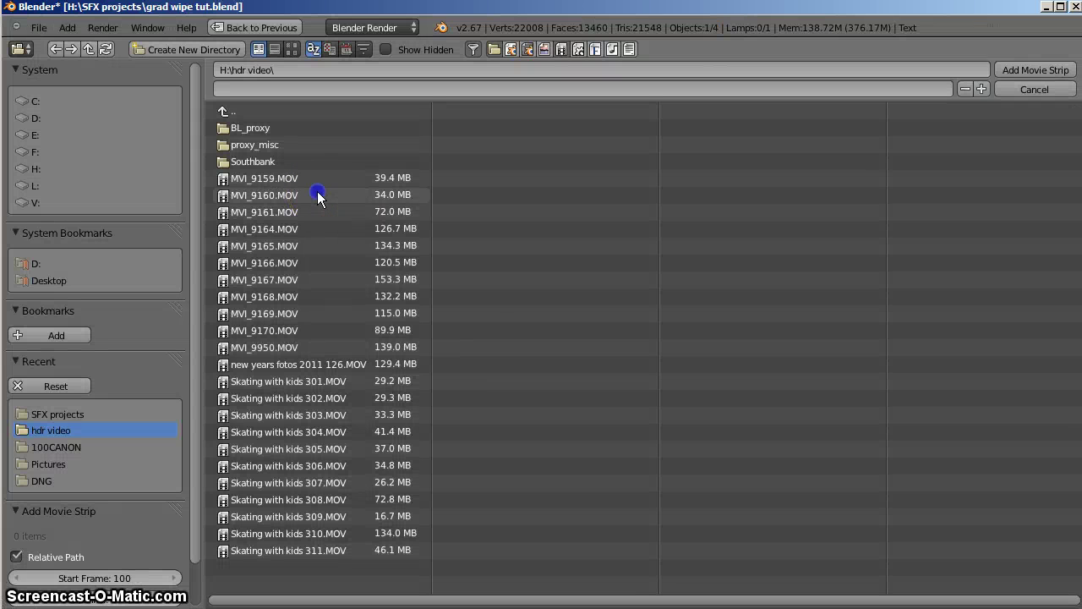
left_click(1024, 68)
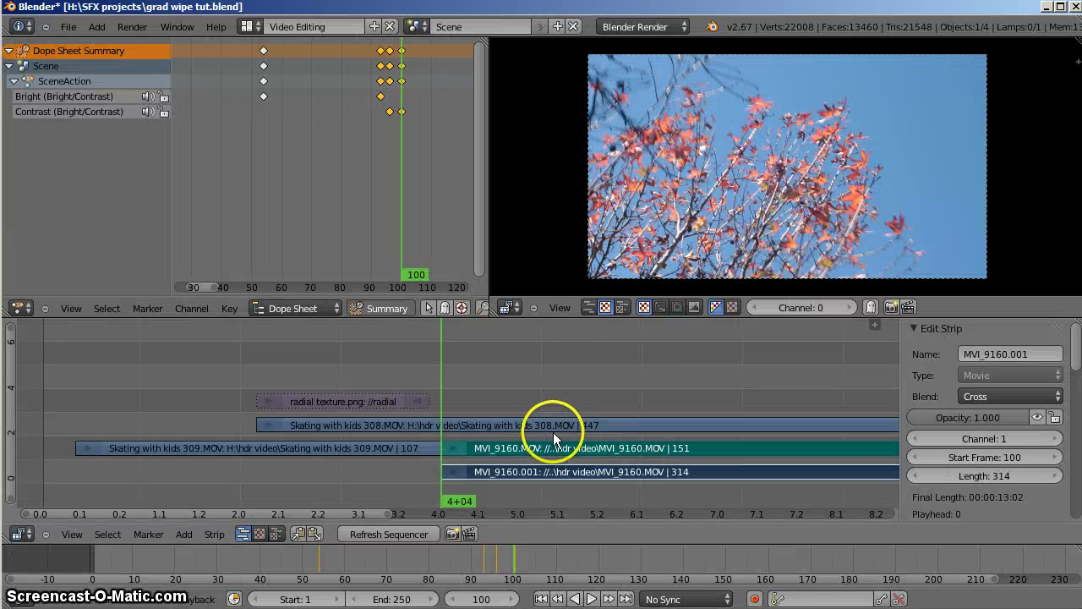
- Move the MVI_9160 strips above the other clips, with the movie on channel 6 starting at frame 94, and select only the movie strip
key("g")
left_click(533, 328)
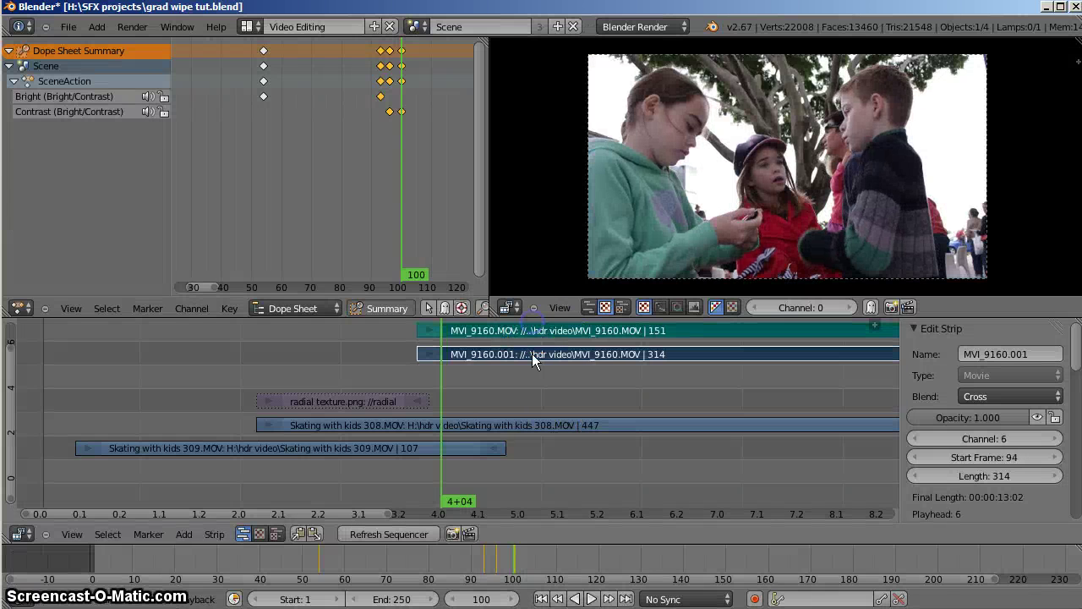
right_click(444, 353)
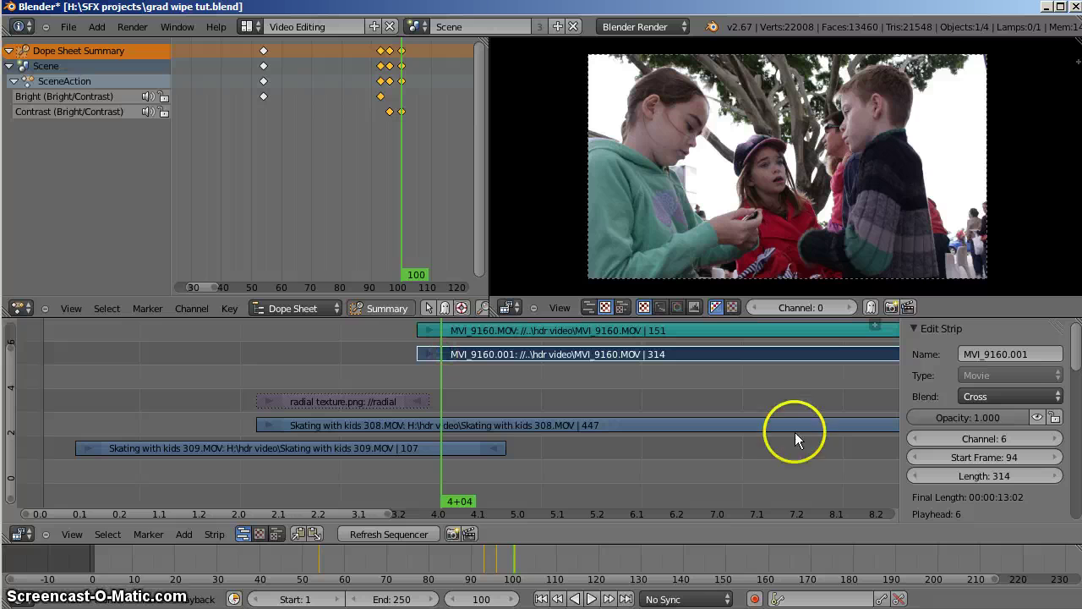
- Examine the blend mode options available for the MVI_9160 movie strip
left_click(1013, 394)
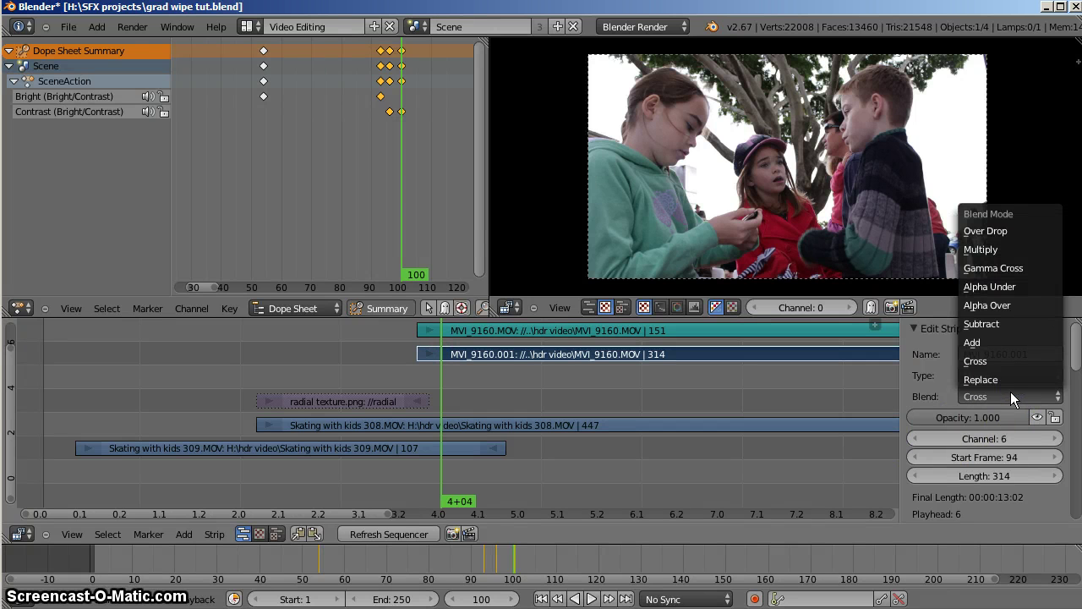
left_click(999, 372)
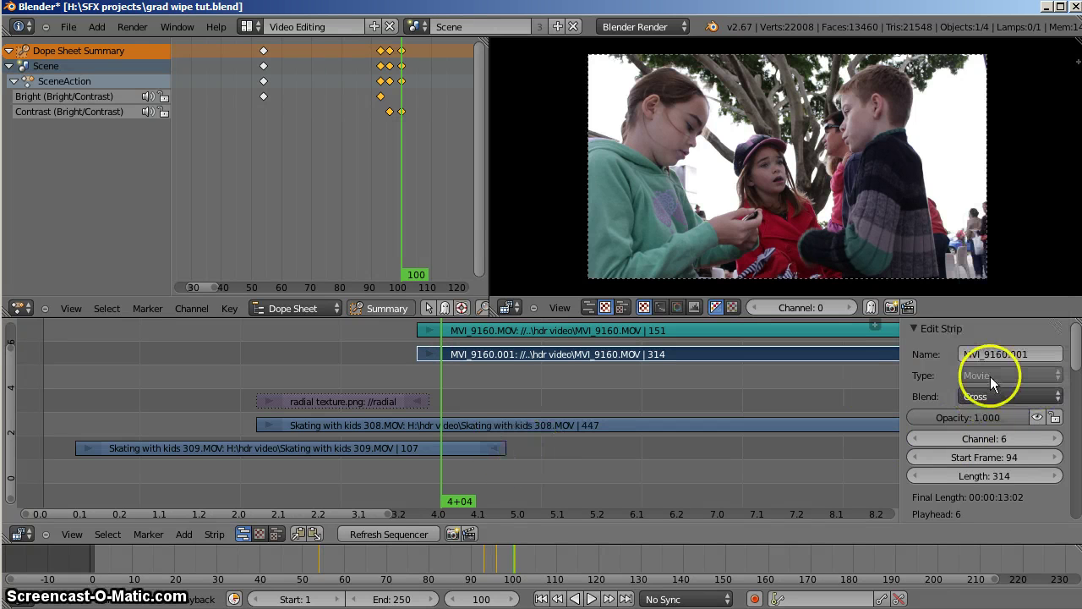
left_click(1021, 397)
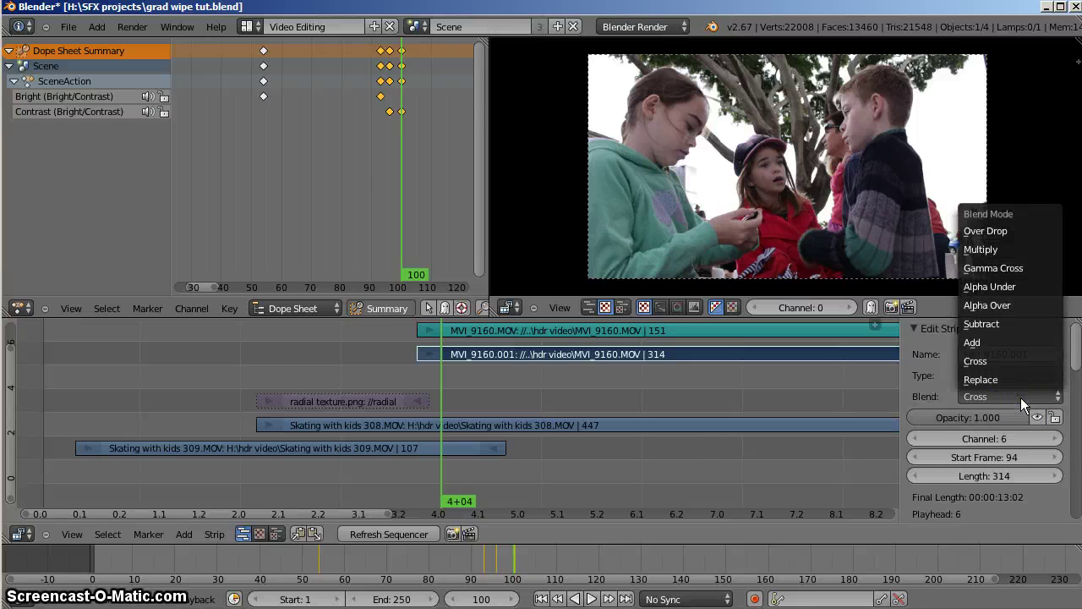
left_click(496, 500)
- Delete the MVI_9160 movie strip and its sound strip from the sequence
key("x")
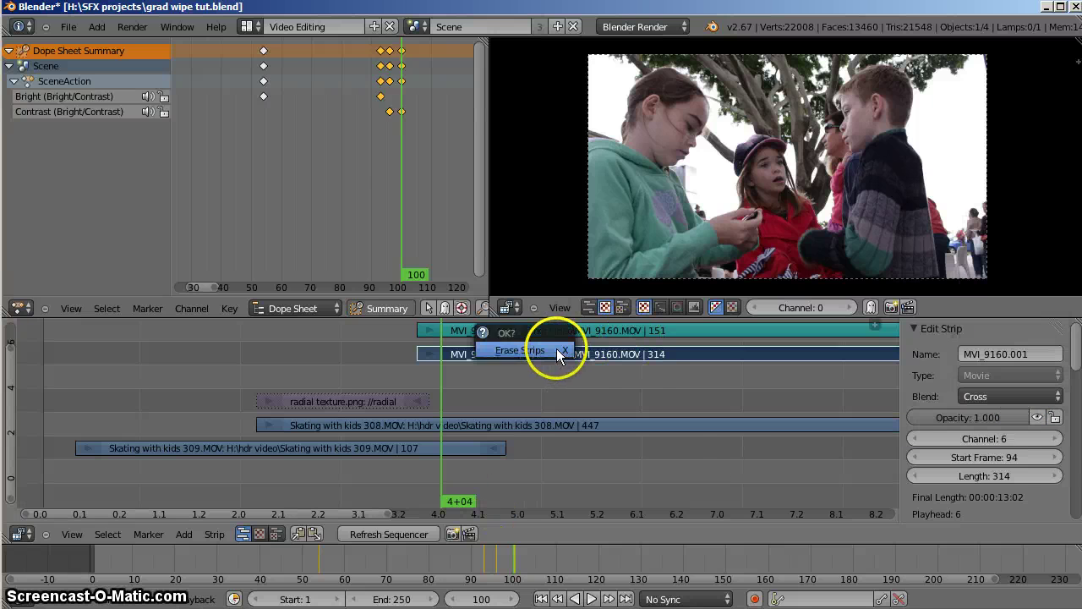
left_click(556, 348)
left_click(554, 330)
key("x")
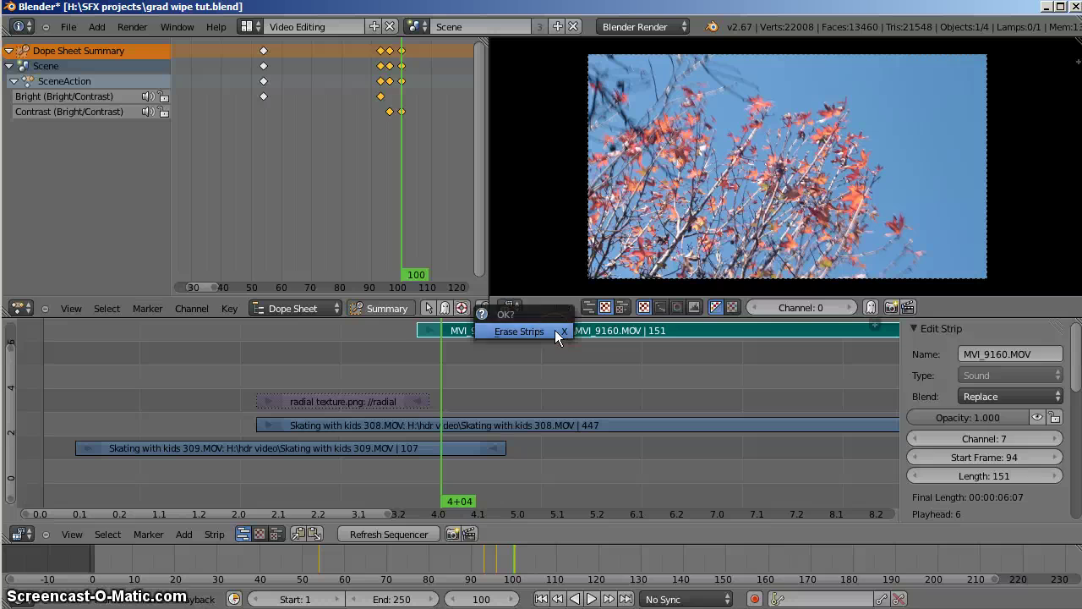
left_click(555, 330)
- Try the Cross blend mode on the Skating with kids 308 strip and preview the masked transition at frame 64
right_click(451, 424)
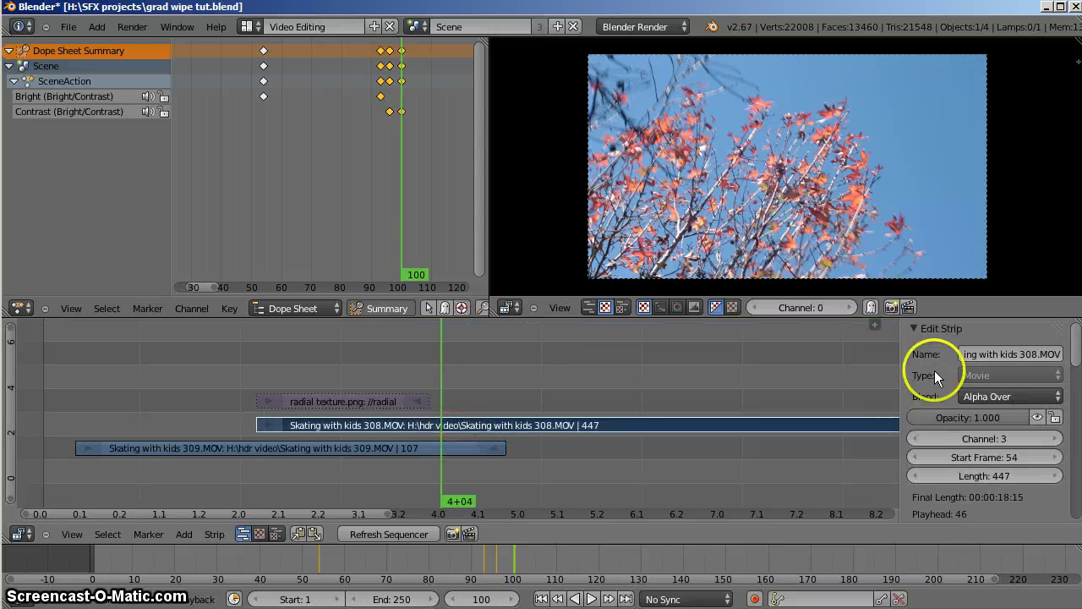
left_click(998, 394)
left_click(990, 359)
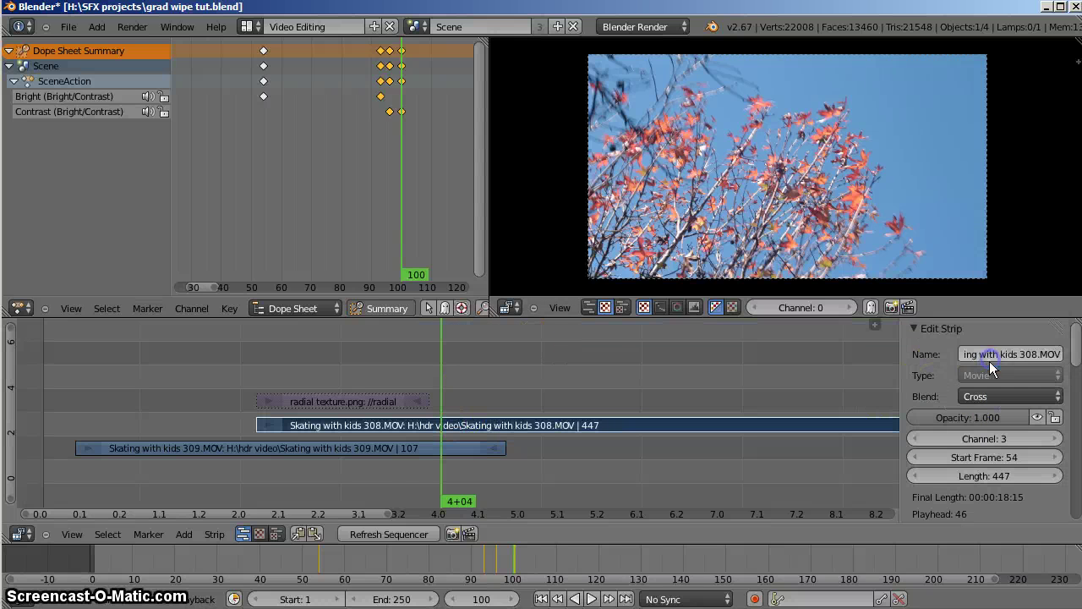
left_click_drag(315, 399, 296, 378)
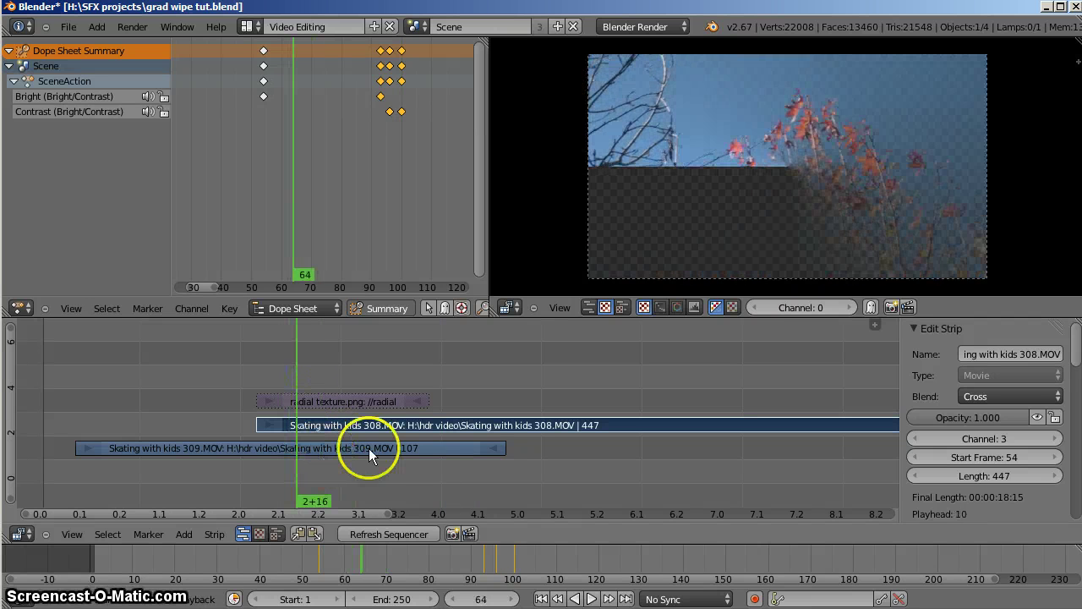
- Try the Replace and Over Drop blend modes on the Skating with kids 308 strip, and set it back to Alpha Over
left_click(997, 397)
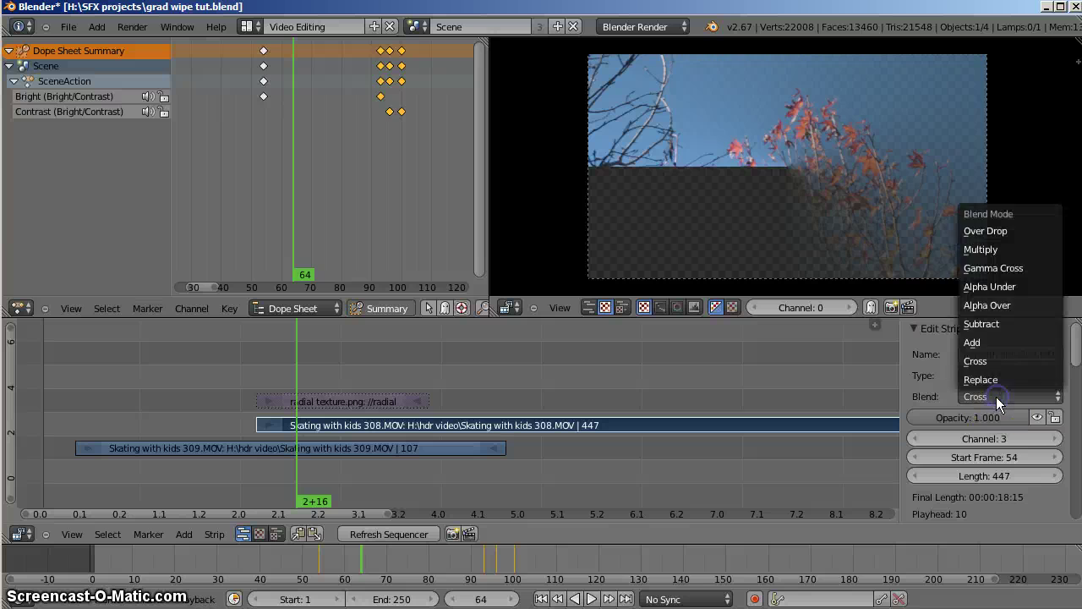
left_click(996, 384)
left_click(990, 397)
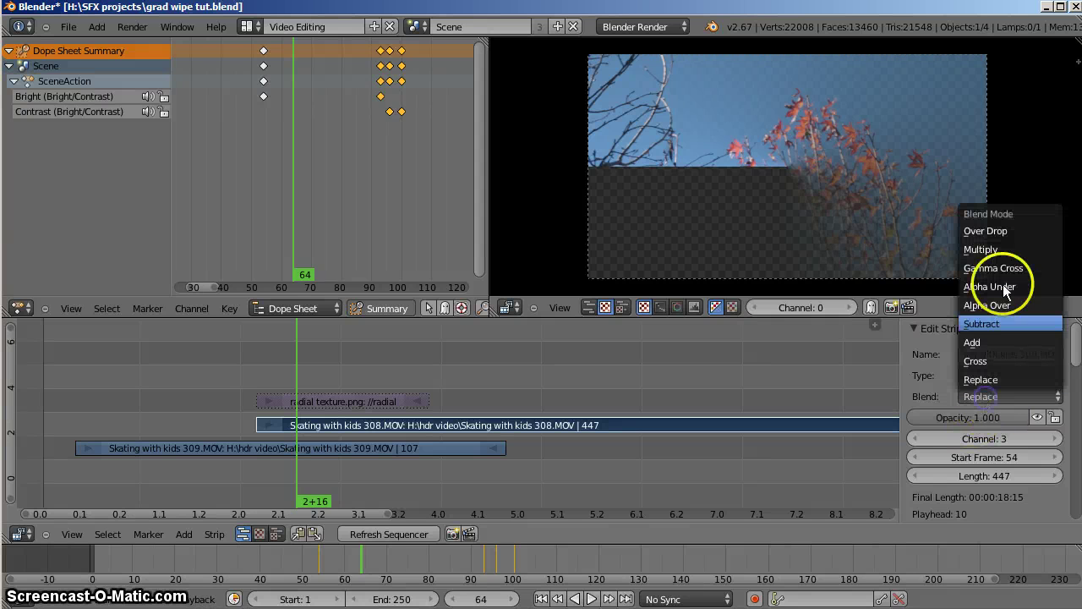
left_click(998, 231)
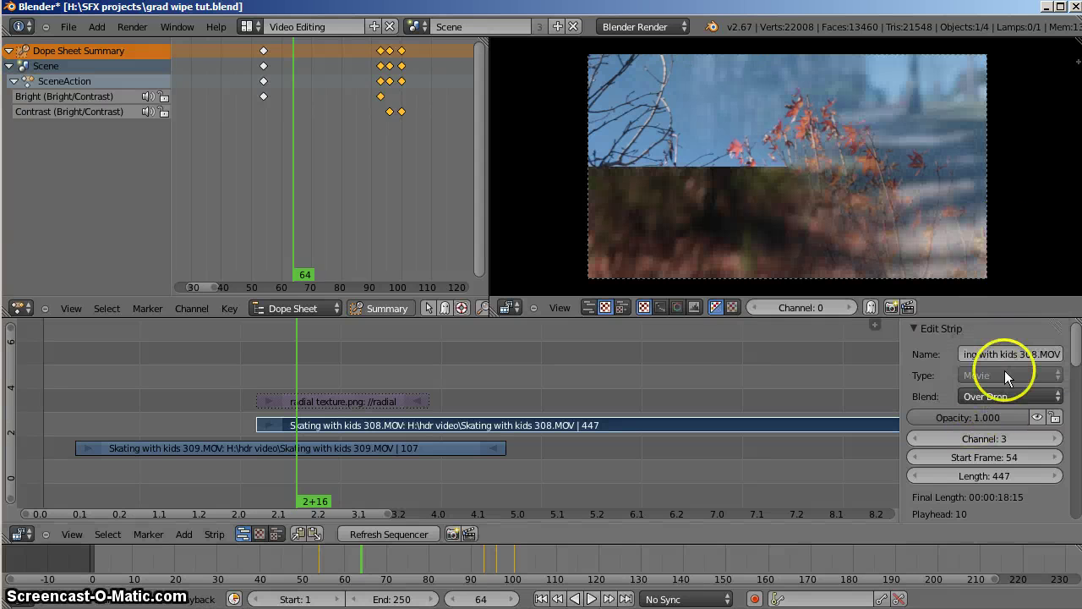
left_click(1009, 398)
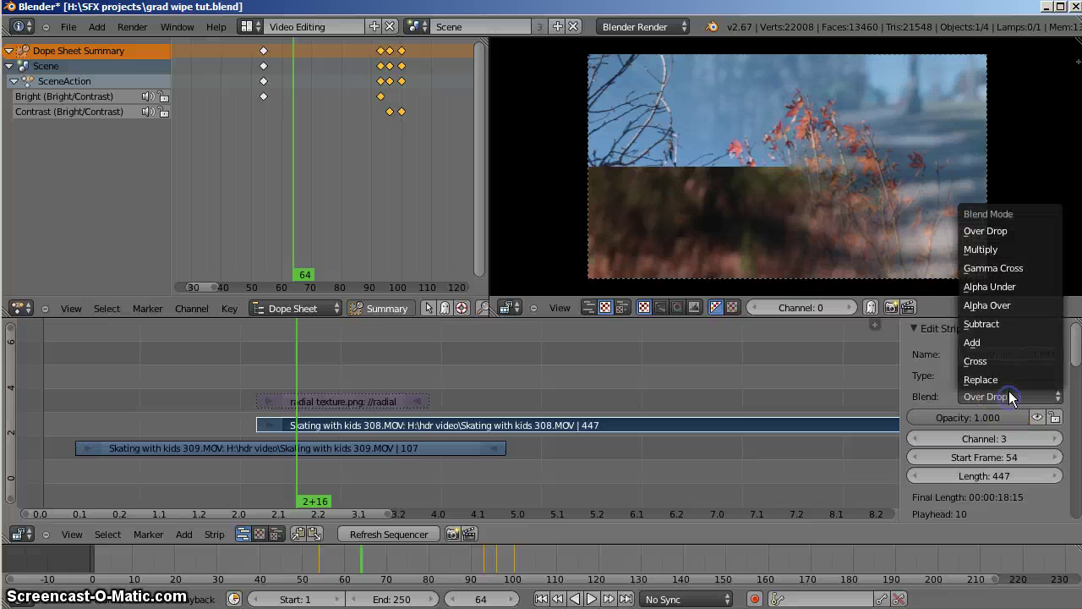
left_click(1008, 302)
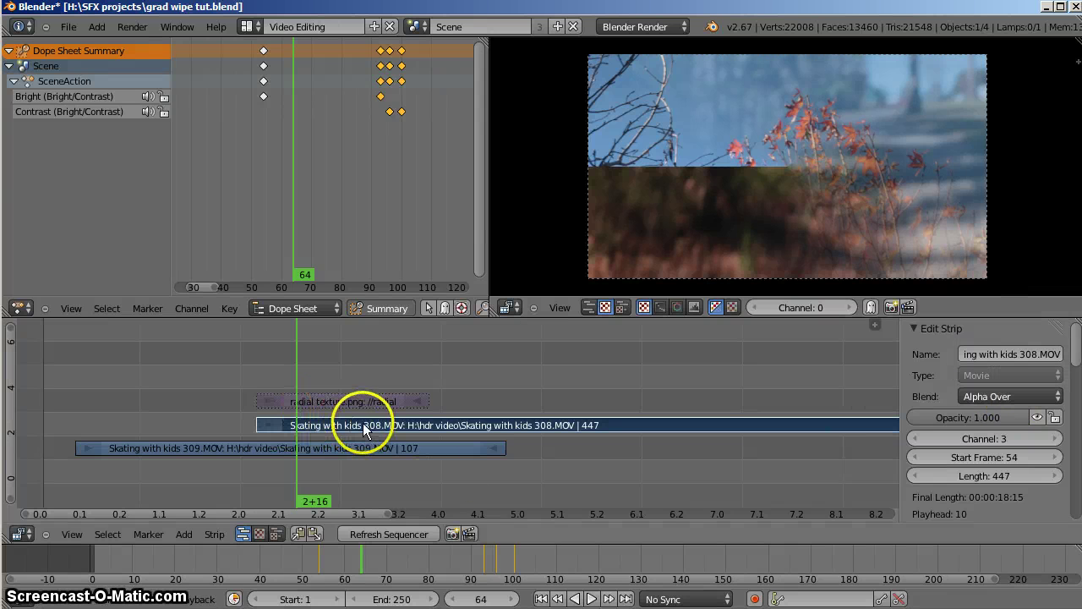
- Select the Skating with kids 309 strip, go to frame 47, and bring up its modifier settings
right_click(380, 450)
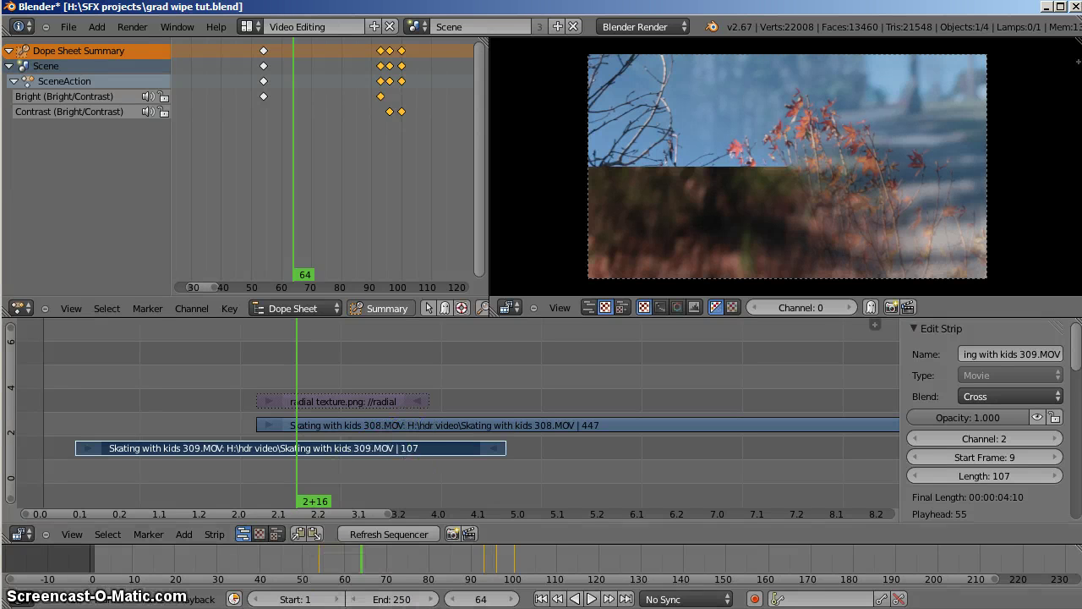
middle_click_drag(298, 358, 404, 354)
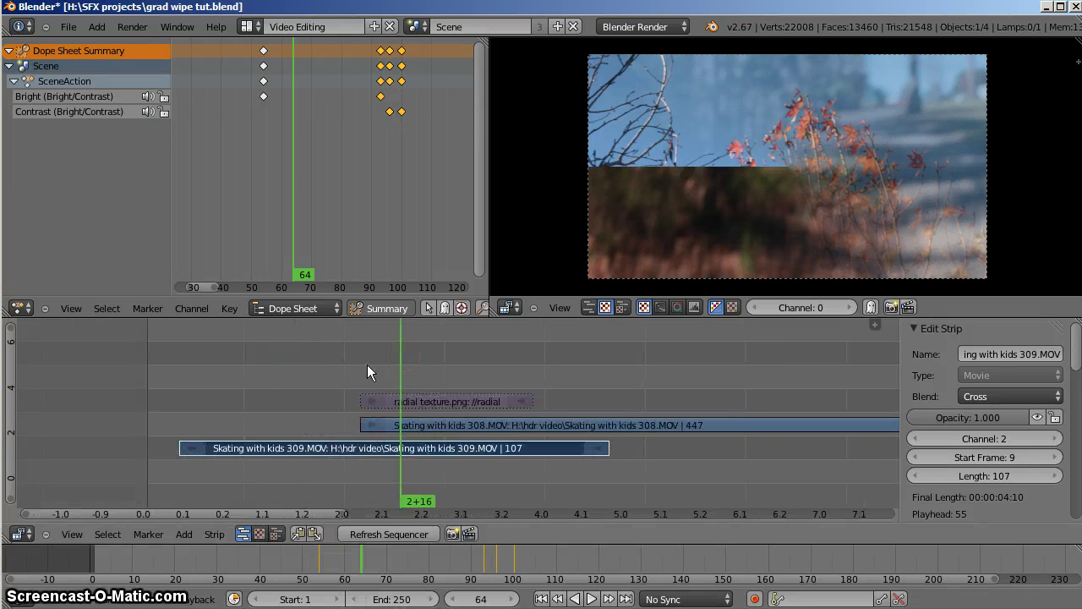
left_click(332, 370)
scroll(1015, 423, "down", 10)
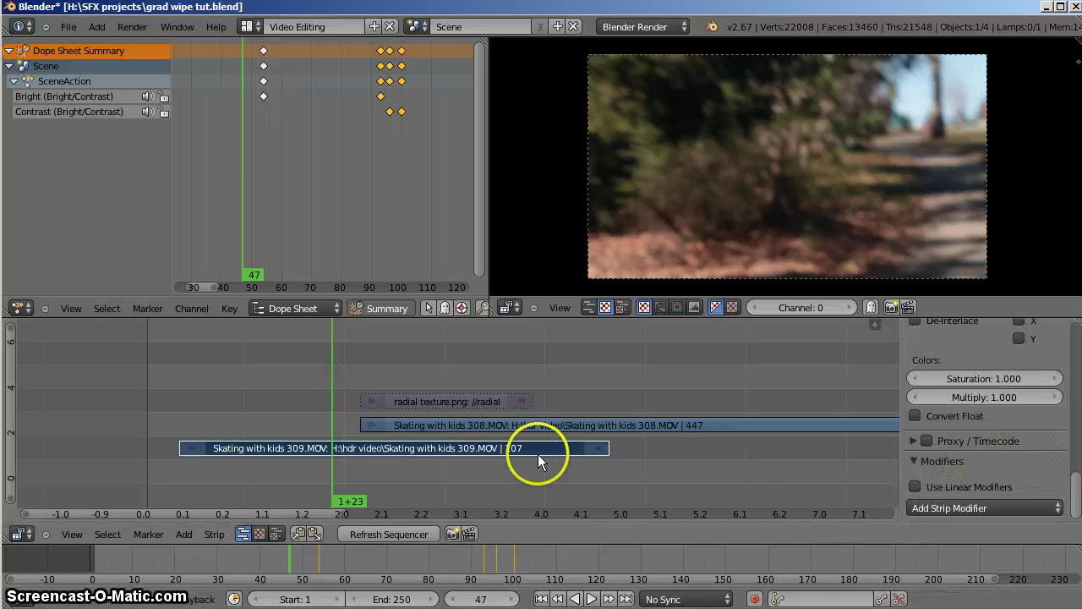
- Look through the available strip modifiers for the Skating with kids 308 strip
right_click(544, 422)
left_click(985, 507)
left_click(924, 434)
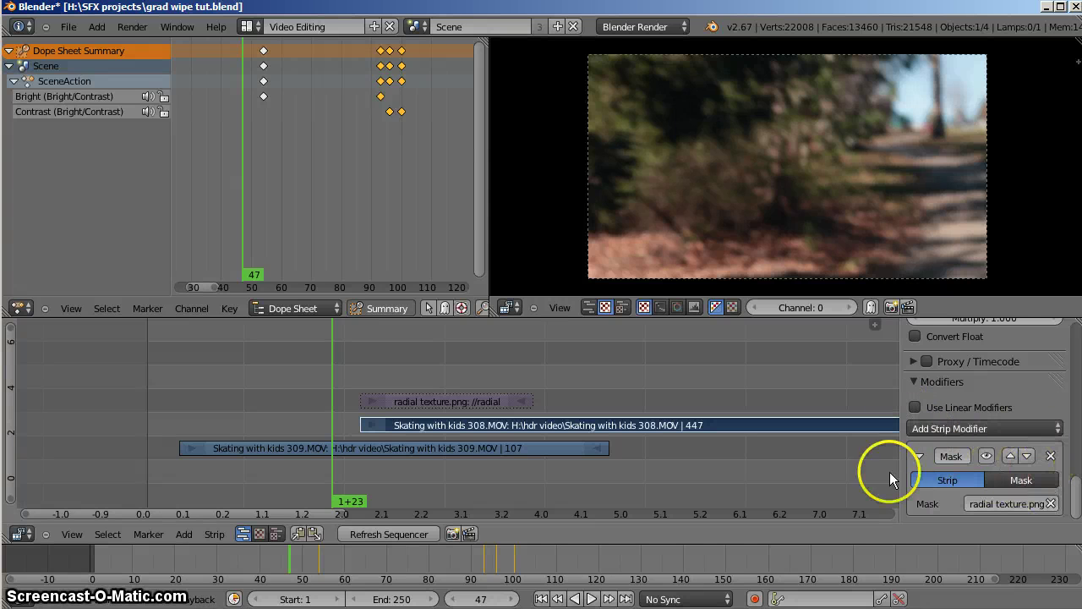
left_click(946, 428)
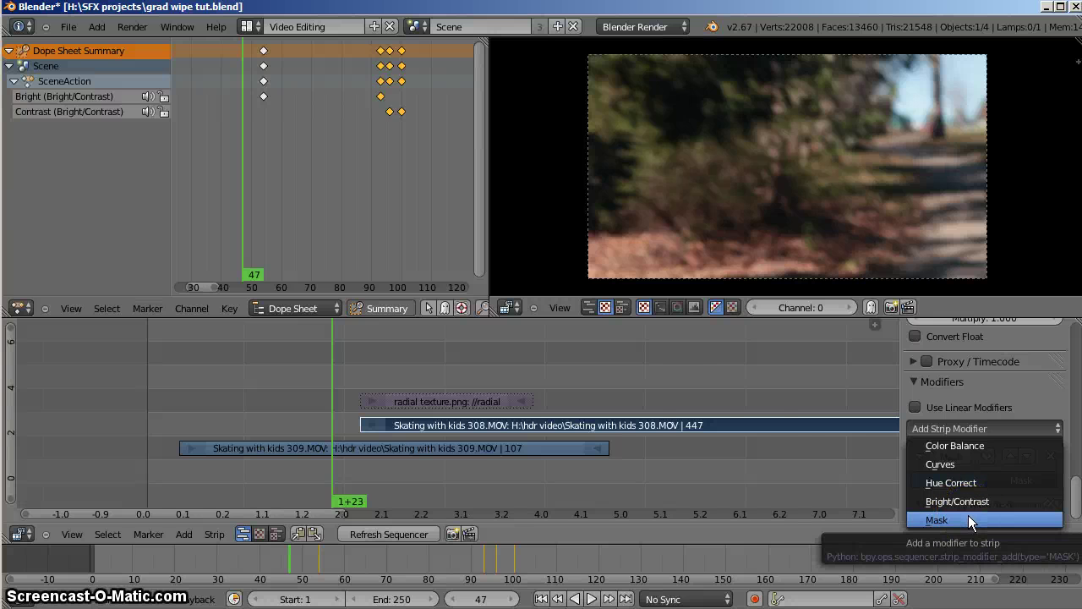
left_click(968, 520)
- Add Interlace.png from the SFX projects folder as an image strip at frame 129, above the Skating with kids 308 strip
left_click(662, 366)
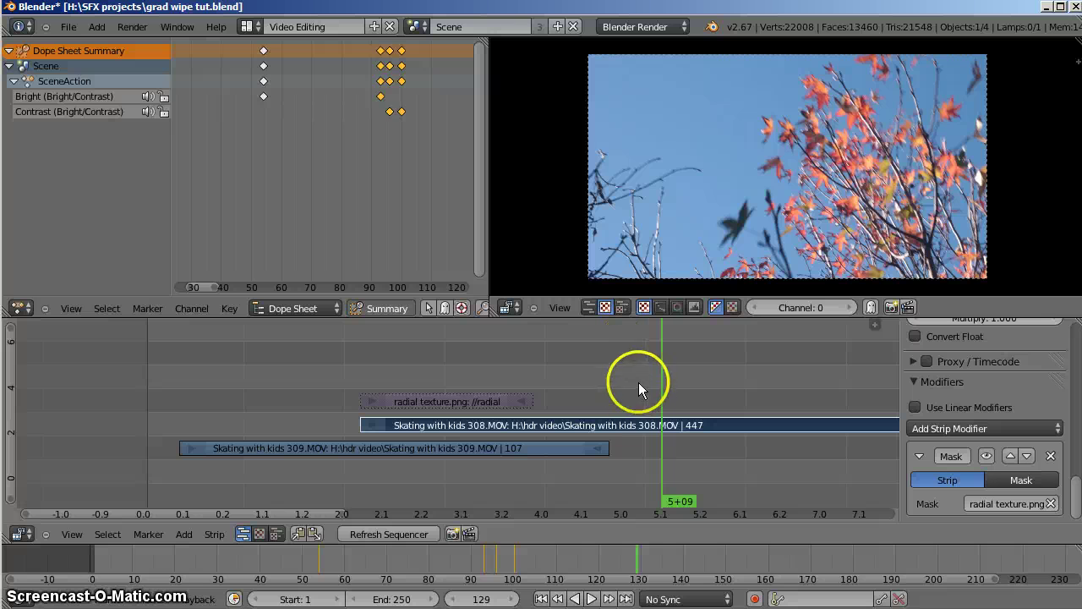
right_click(650, 410)
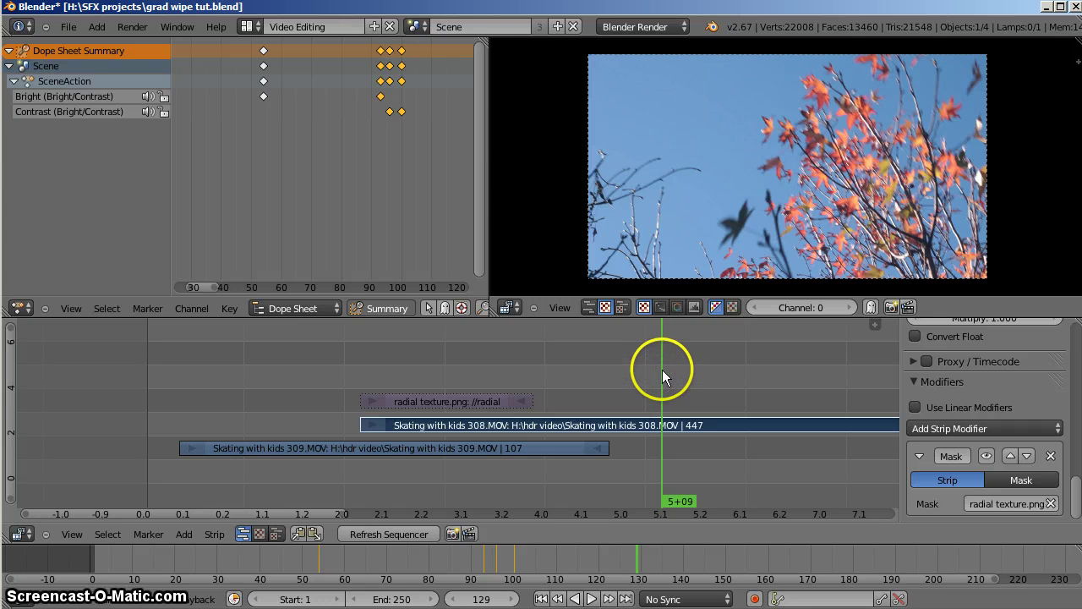
key("shift+a")
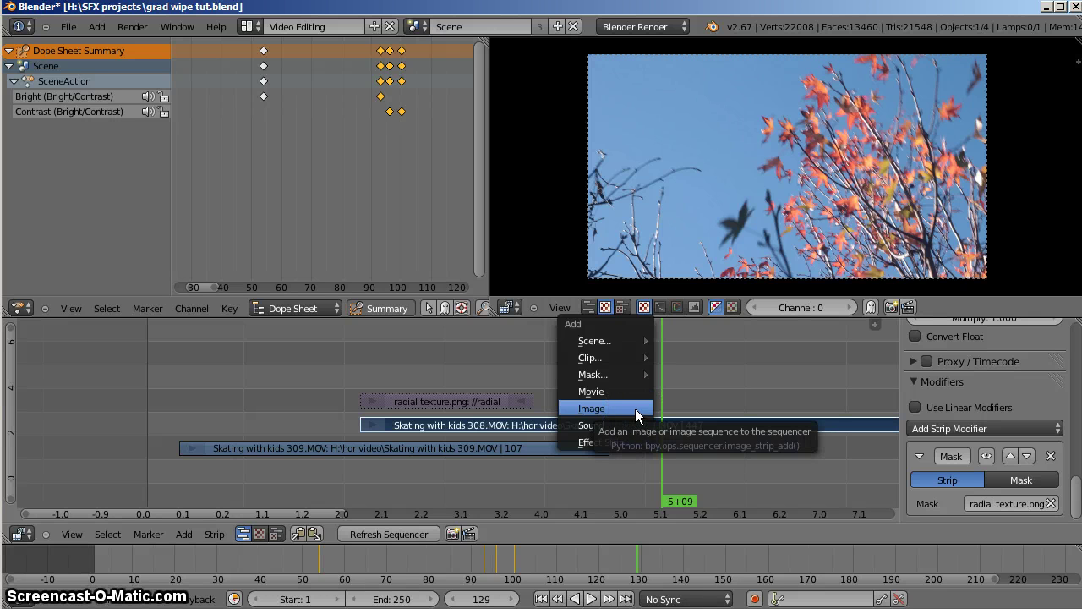
left_click(634, 408)
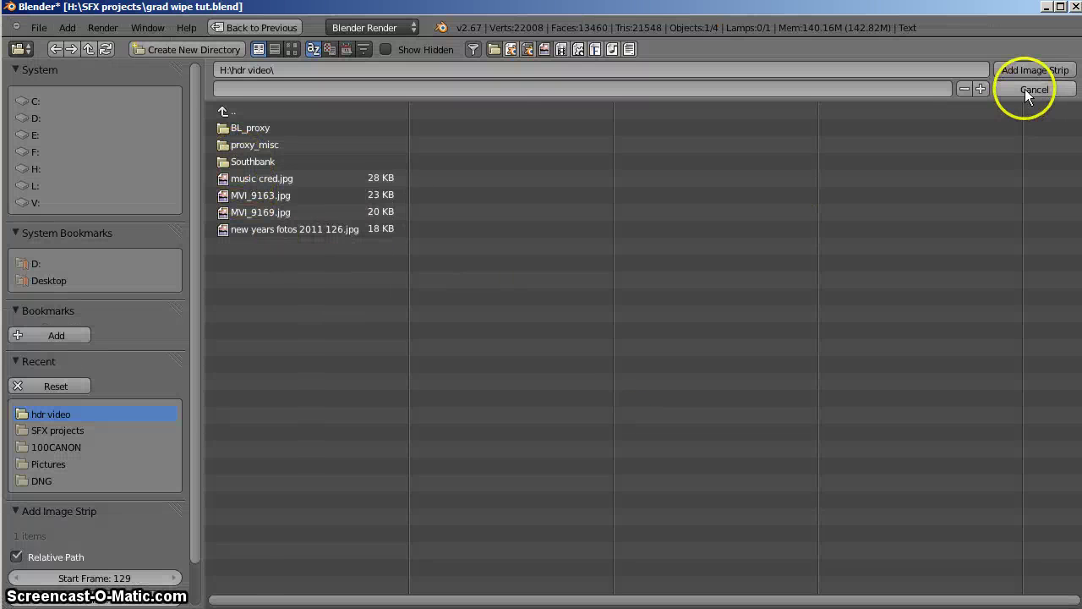
left_click(66, 426)
left_click(269, 176)
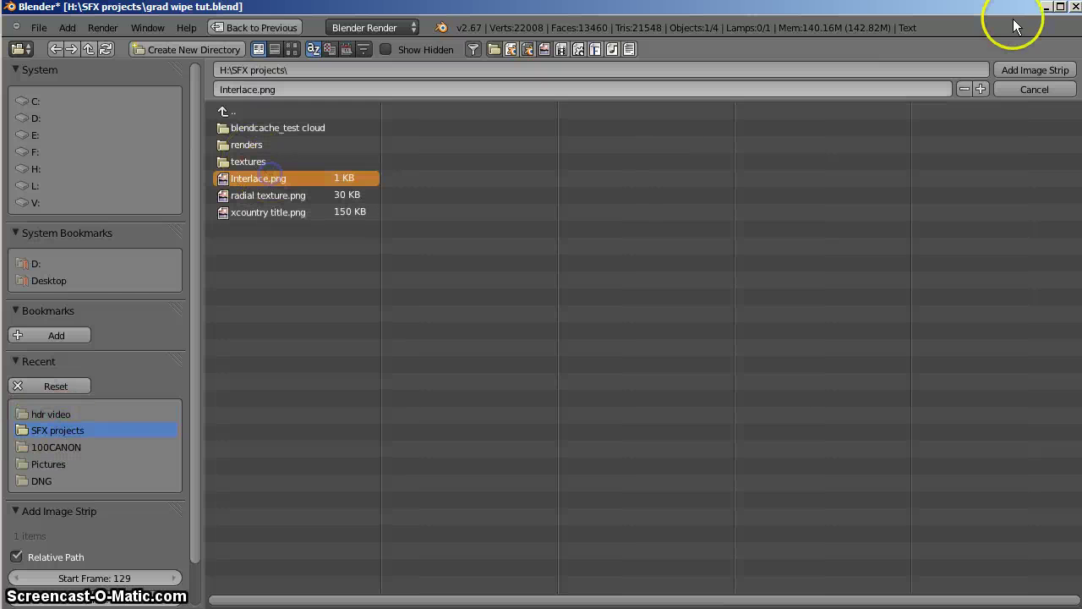
left_click(1015, 70)
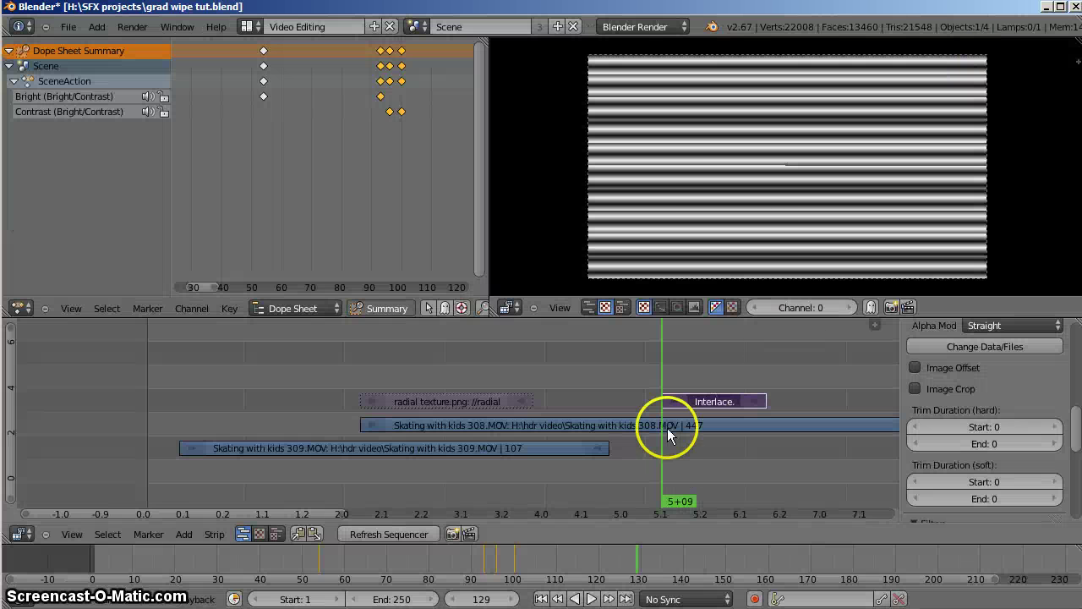
- Examine the line pattern of the Interlace image up close and compare it with the footage at frame 125
scroll(651, 195, "up", 3)
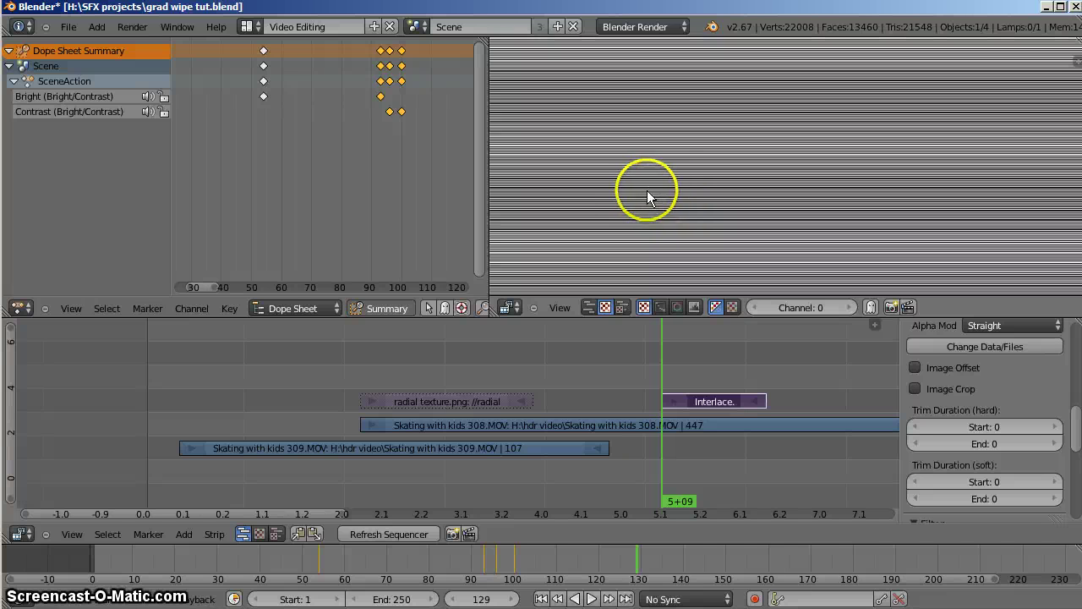
scroll(653, 193, "up", 5)
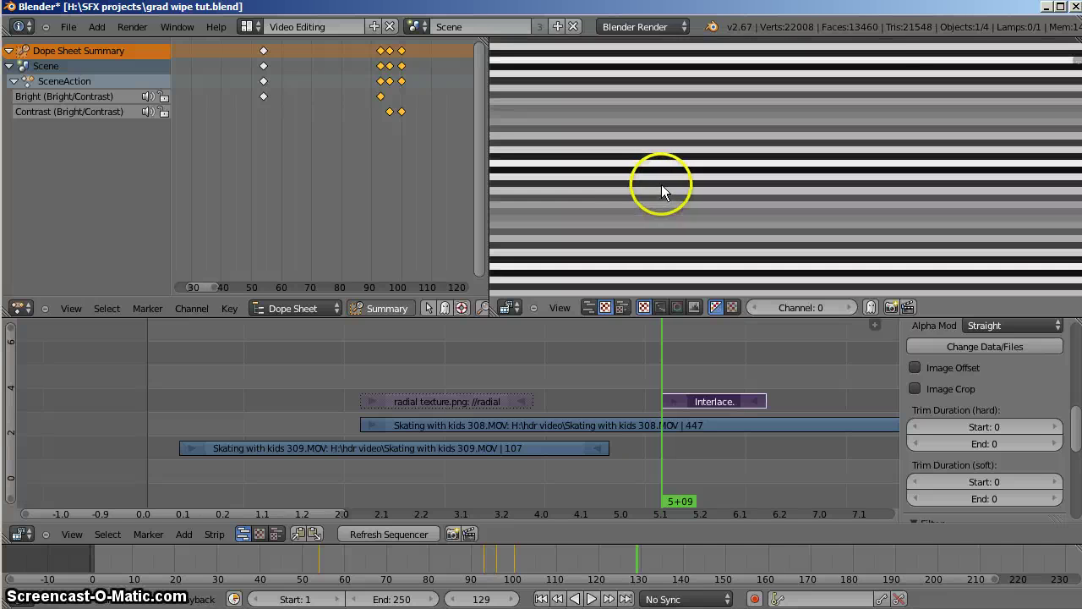
scroll(658, 183, "up", 6)
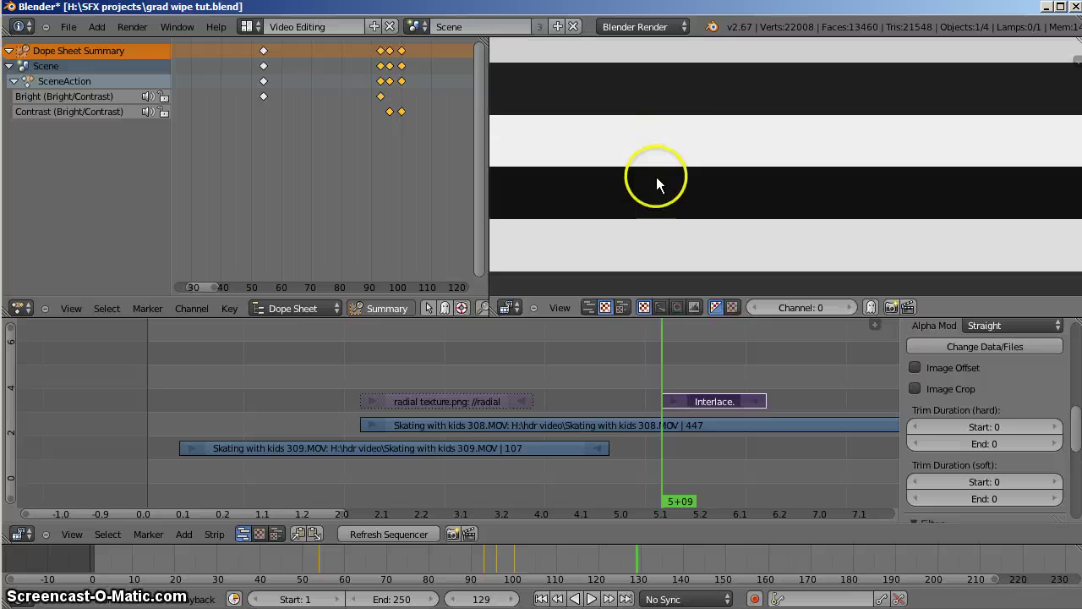
scroll(670, 177, "up", 2)
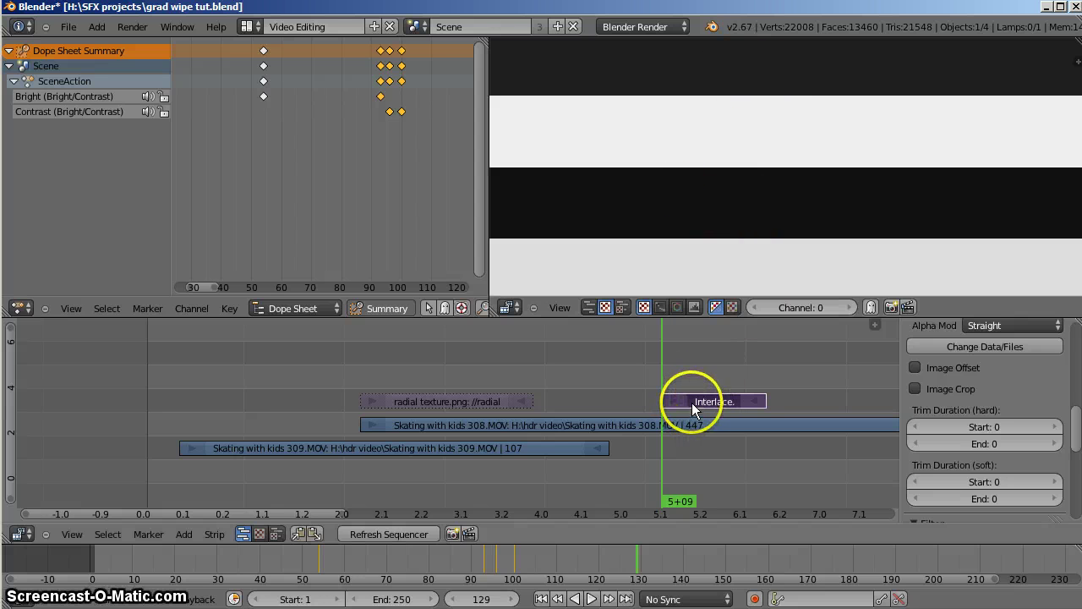
left_click(711, 425)
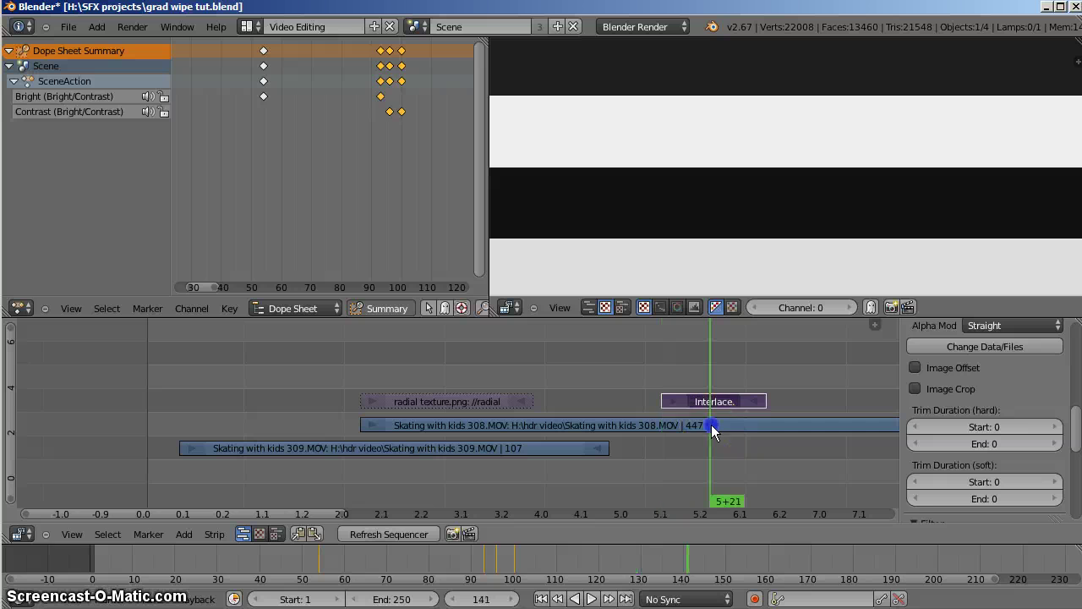
right_click(714, 421)
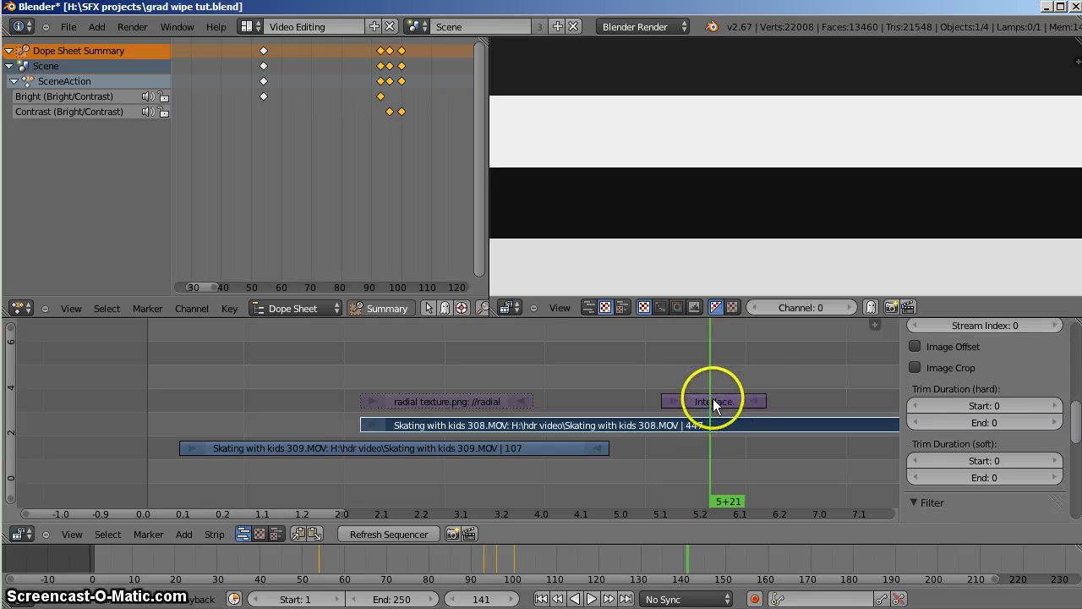
left_click(646, 401)
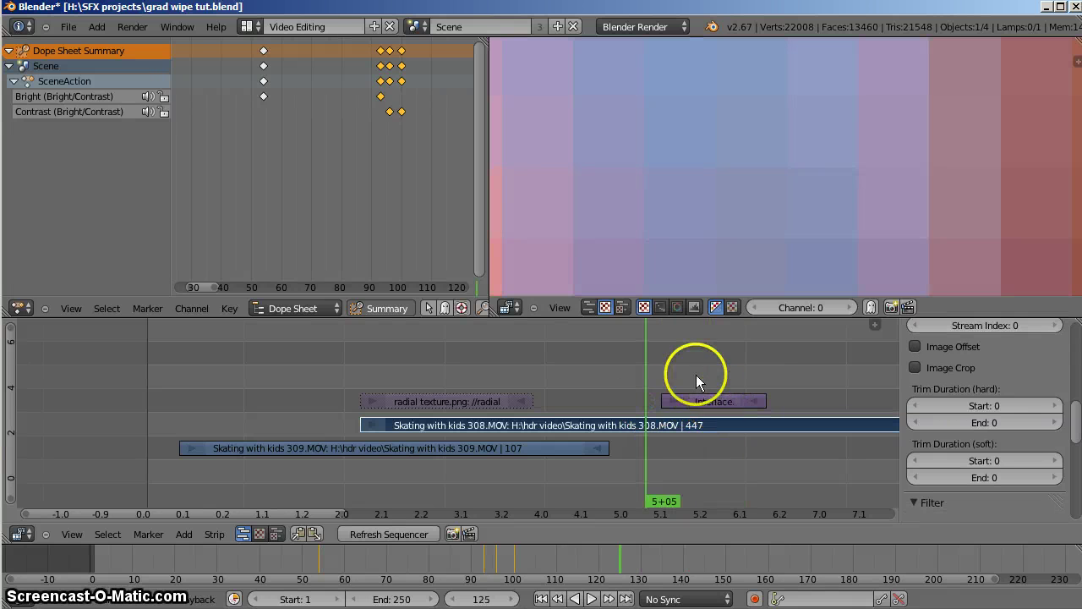
scroll(684, 357, "down", 2)
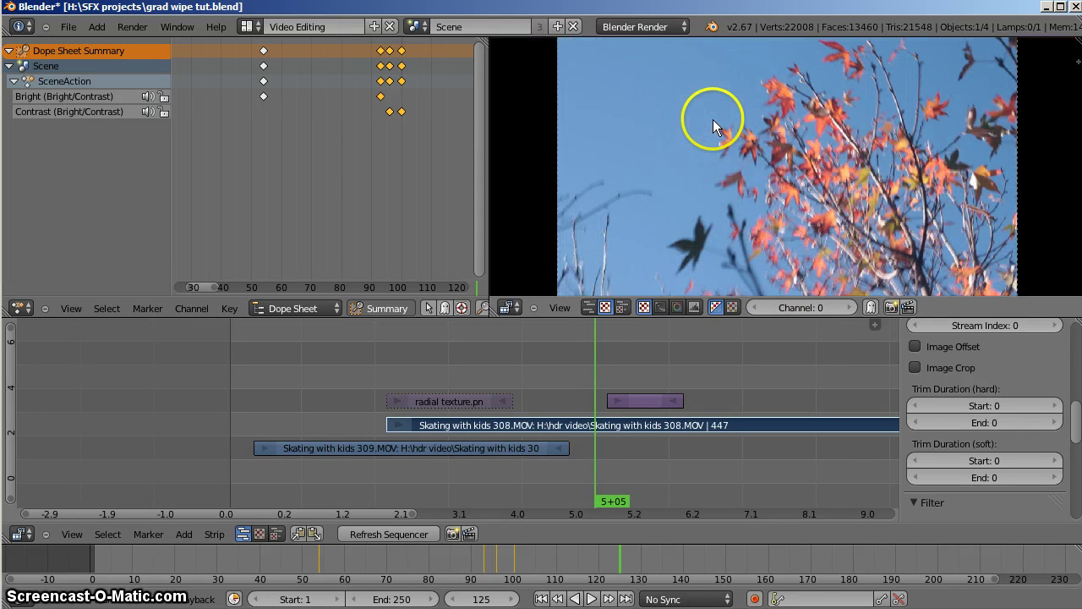
left_click(644, 363)
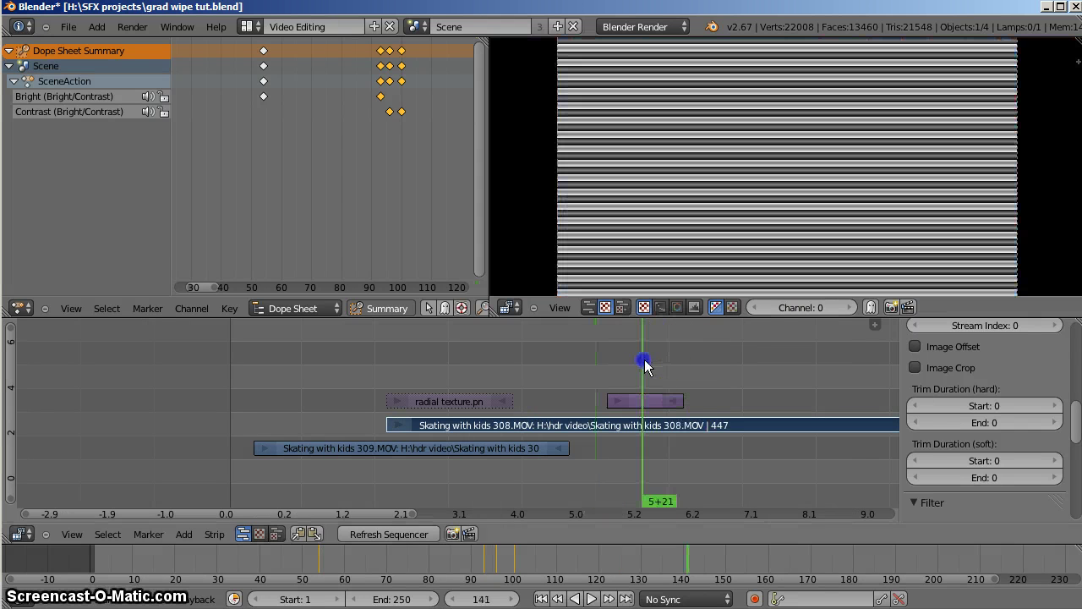
- Mute the Interlace strip and split the Skating with kids 308 strip at frame 128
right_click(646, 402)
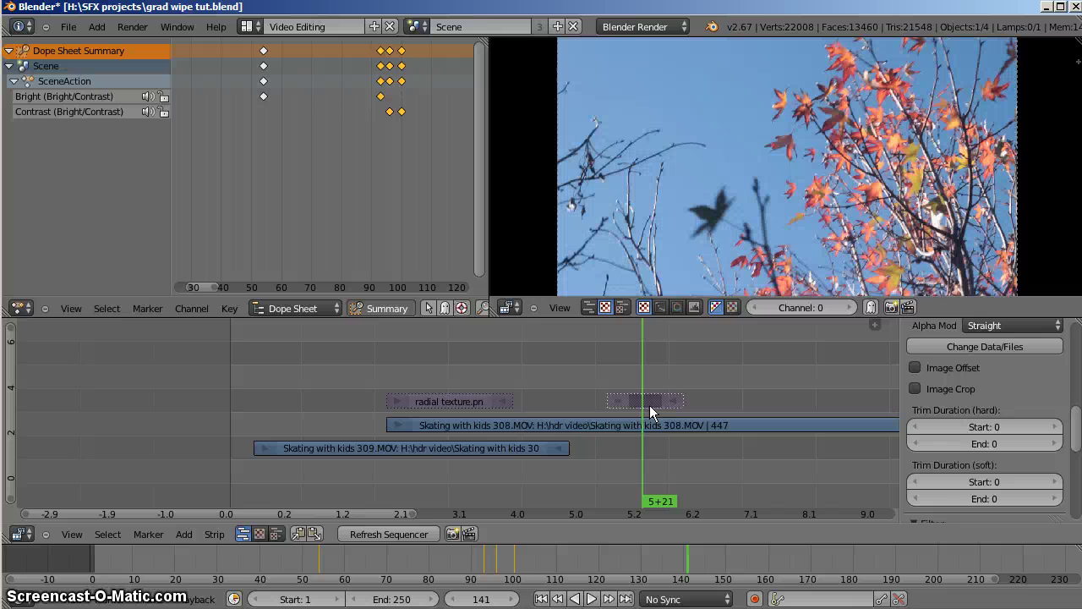
right_click(667, 423)
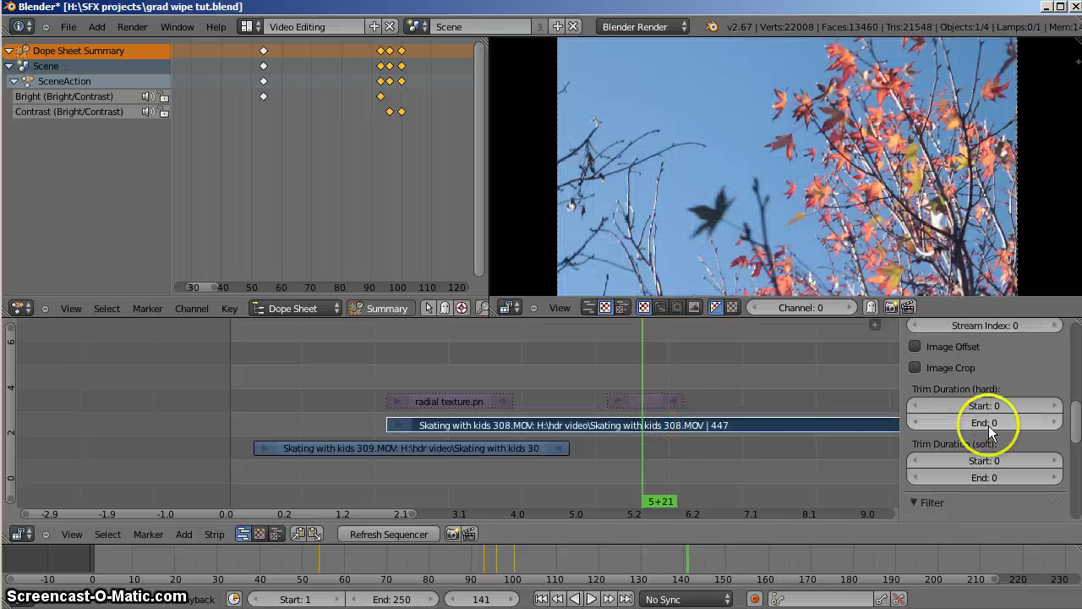
scroll(991, 423, "down", 8)
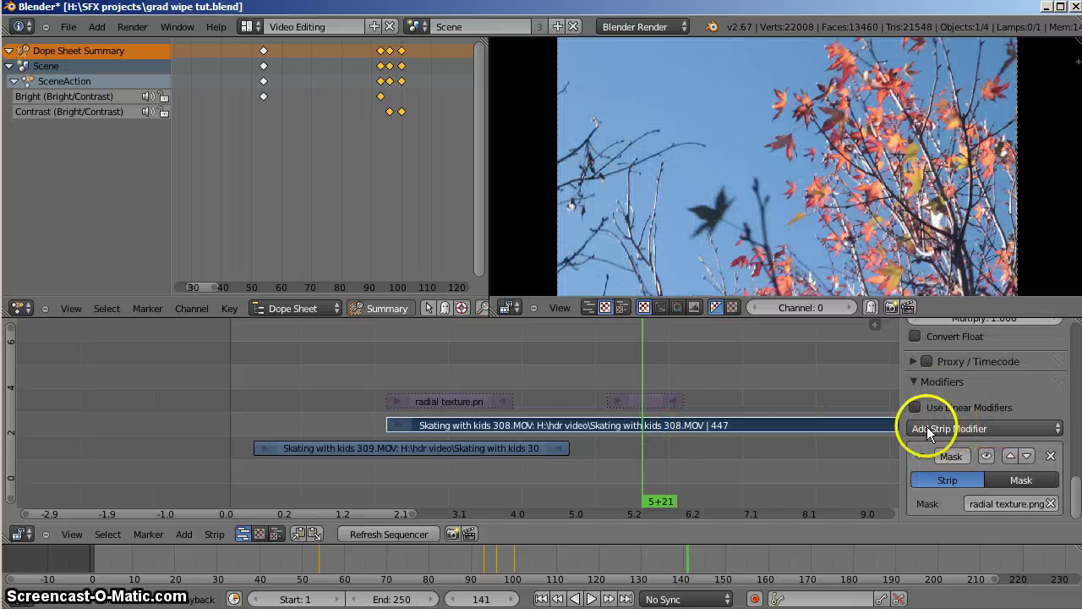
left_click(603, 404)
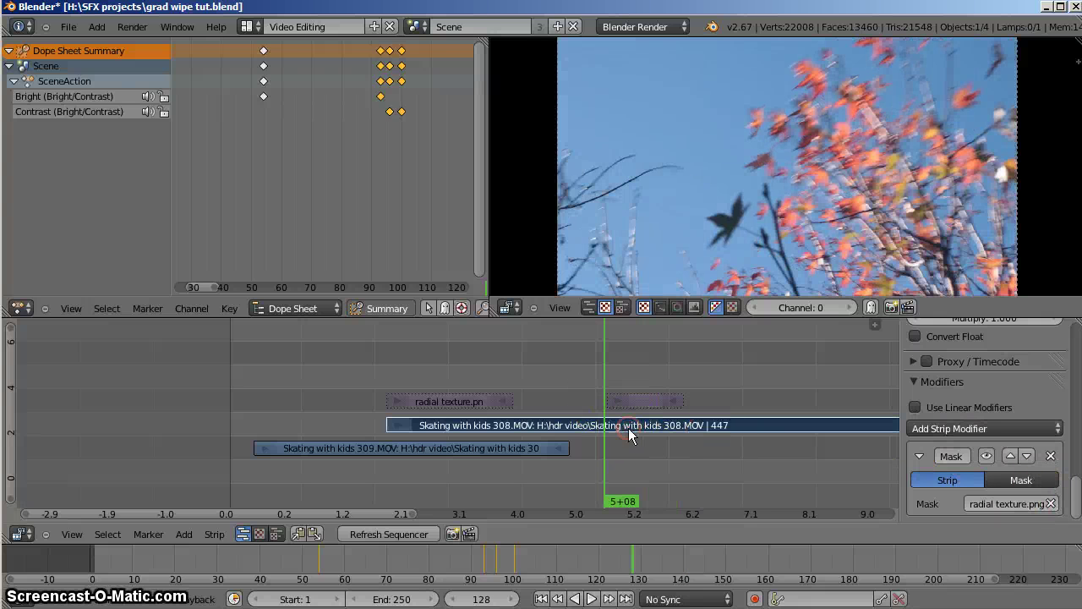
key("k")
right_click(647, 425)
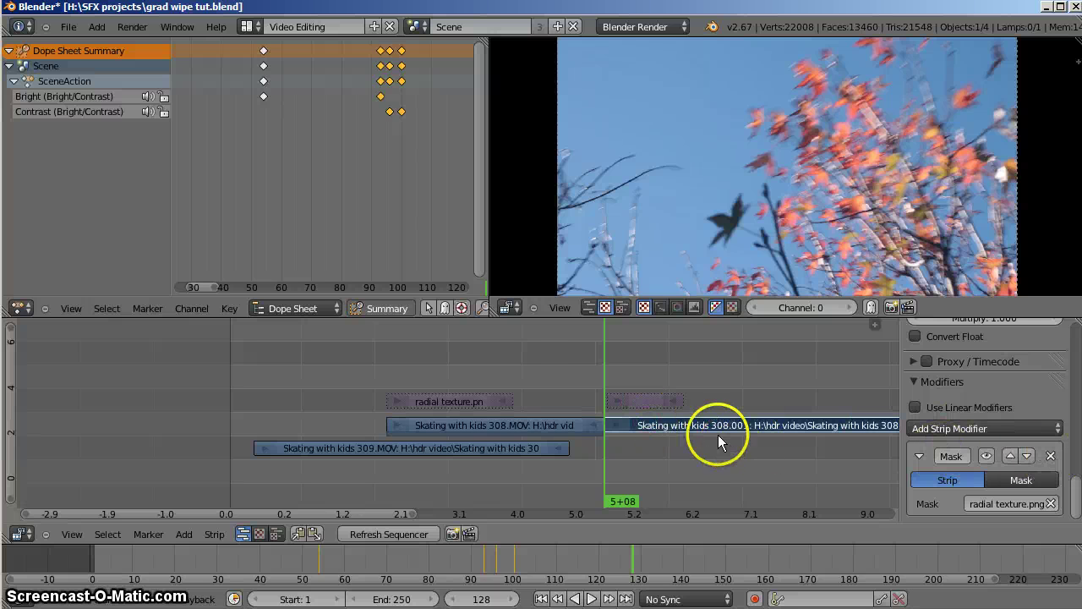
- Replace the inherited Mask modifier on the second piece of the split Skating with kids 308 strip with a new, empty one
left_click(1051, 456)
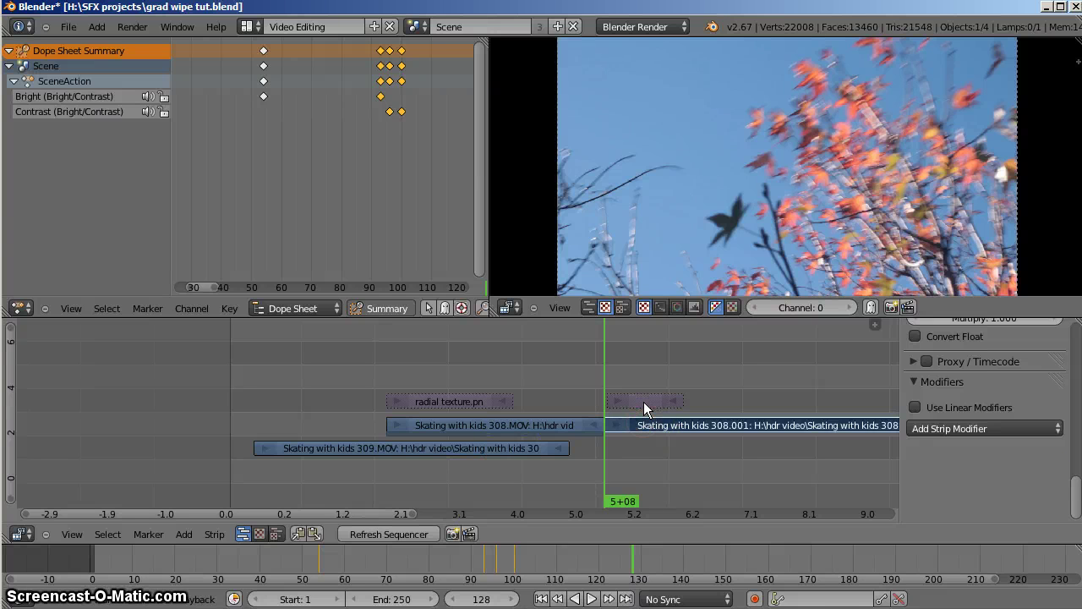
right_click(644, 401)
right_click(663, 422)
left_click(1007, 429)
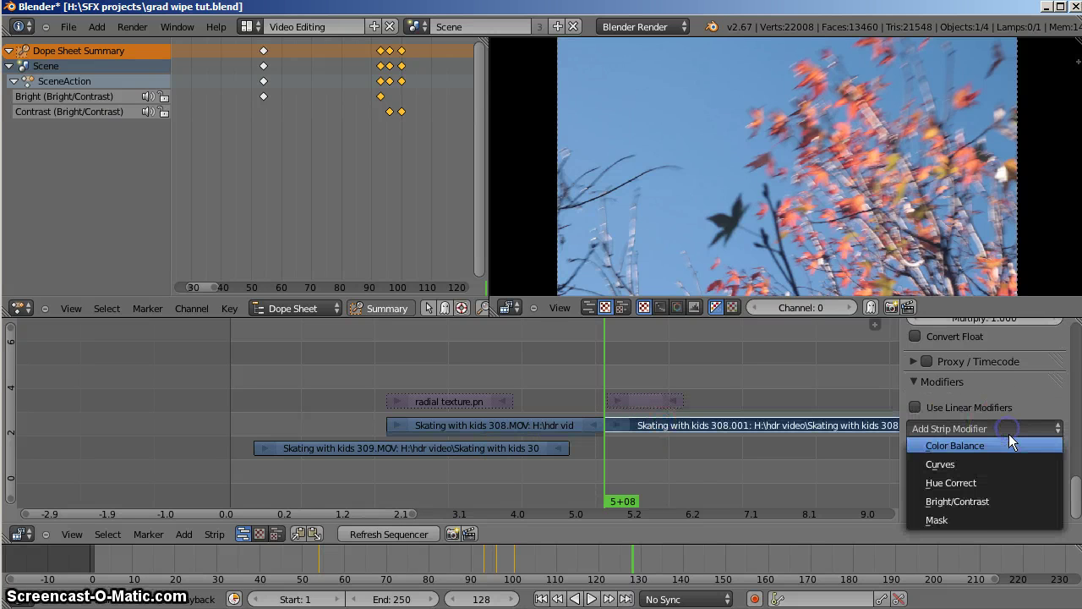
left_click(1010, 519)
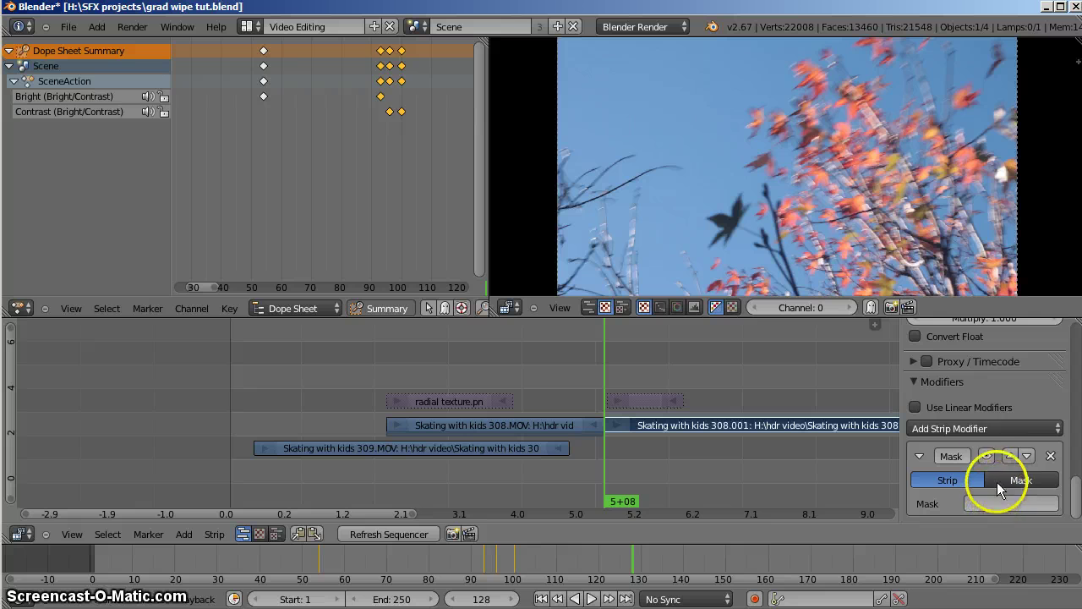
- Add a Curves modifier to the second piece and set Interlace.png as its Mask modifier's mask strip
left_click(986, 427)
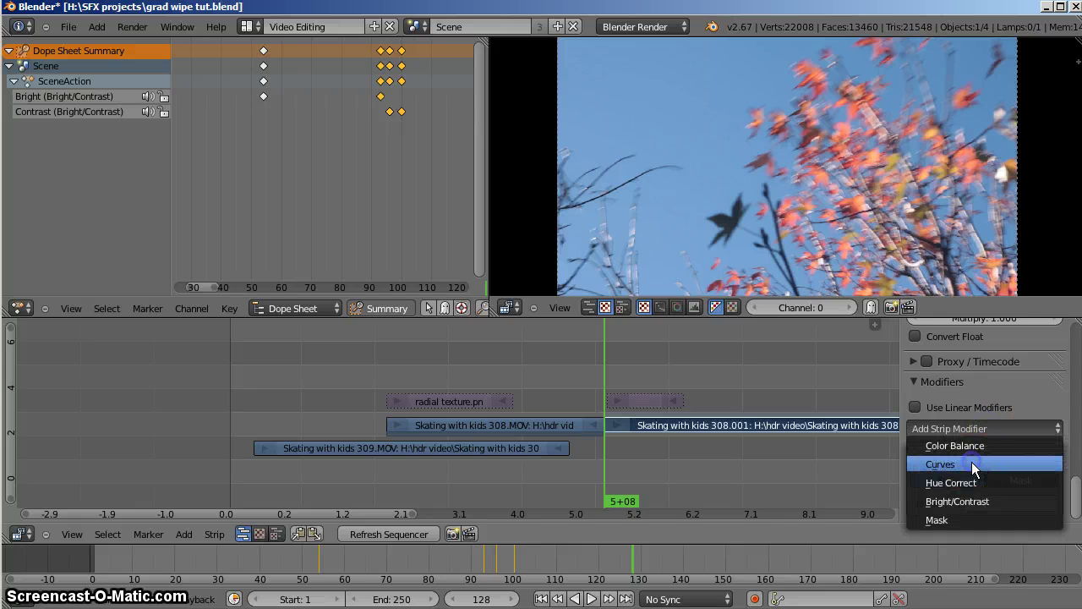
left_click(964, 461)
left_click(1006, 501)
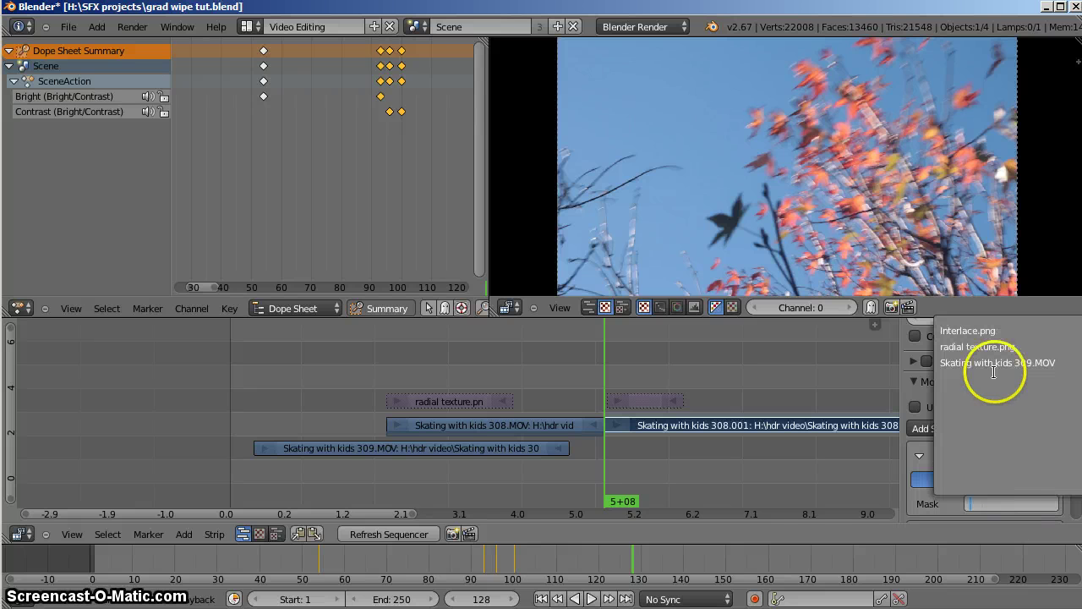
left_click(993, 333)
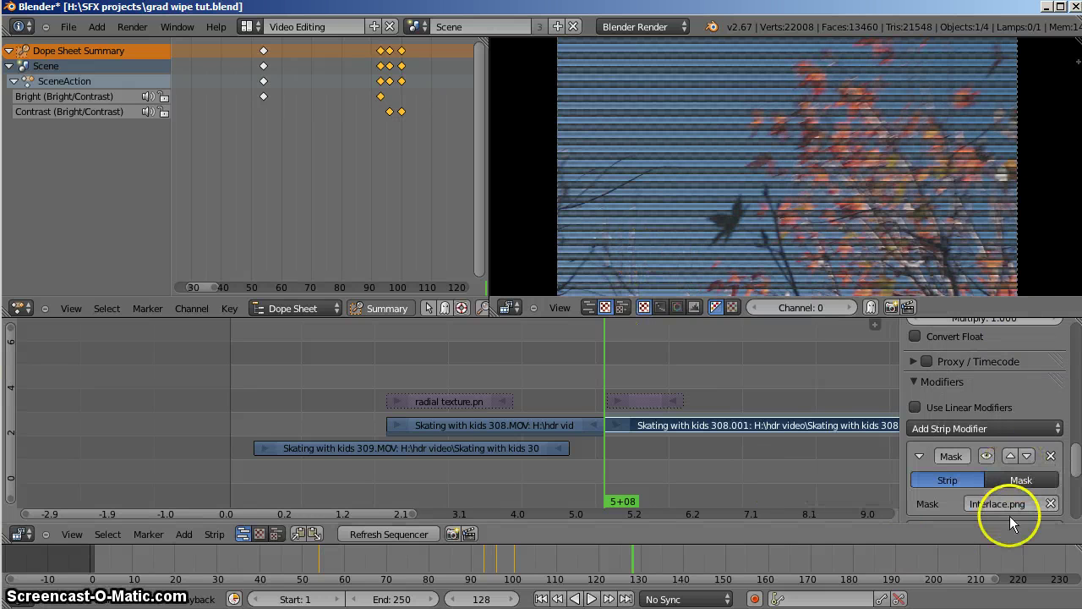
- Examine the Interlace-masked footage close up in the preview at frame 128, including its transparent lines
scroll(1010, 494, "down", 5)
scroll(998, 460, "down", 2)
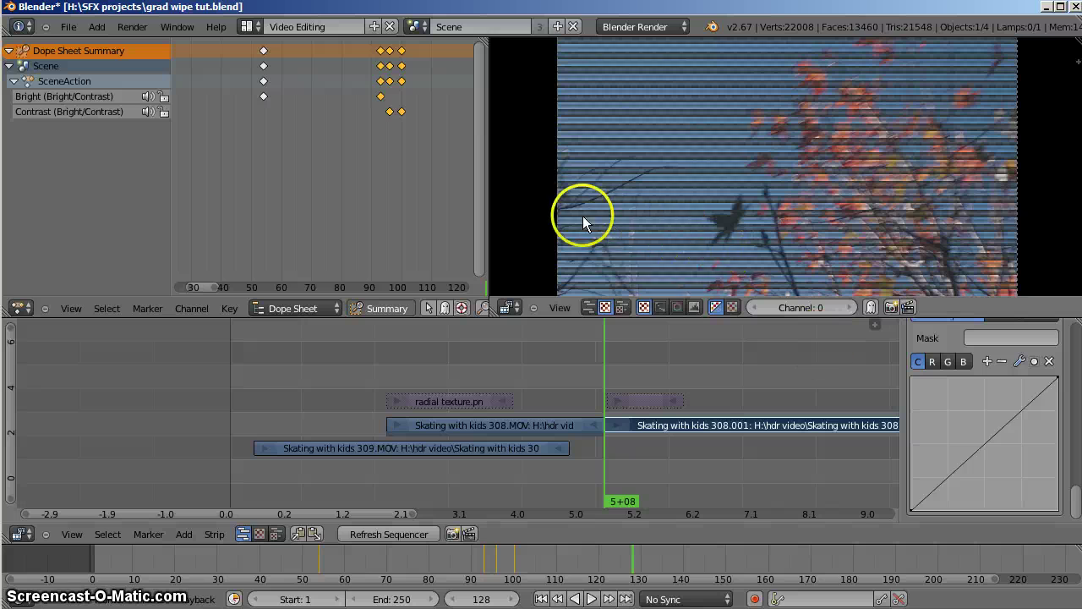
scroll(583, 216, "up", 4)
scroll(598, 213, "up", 5)
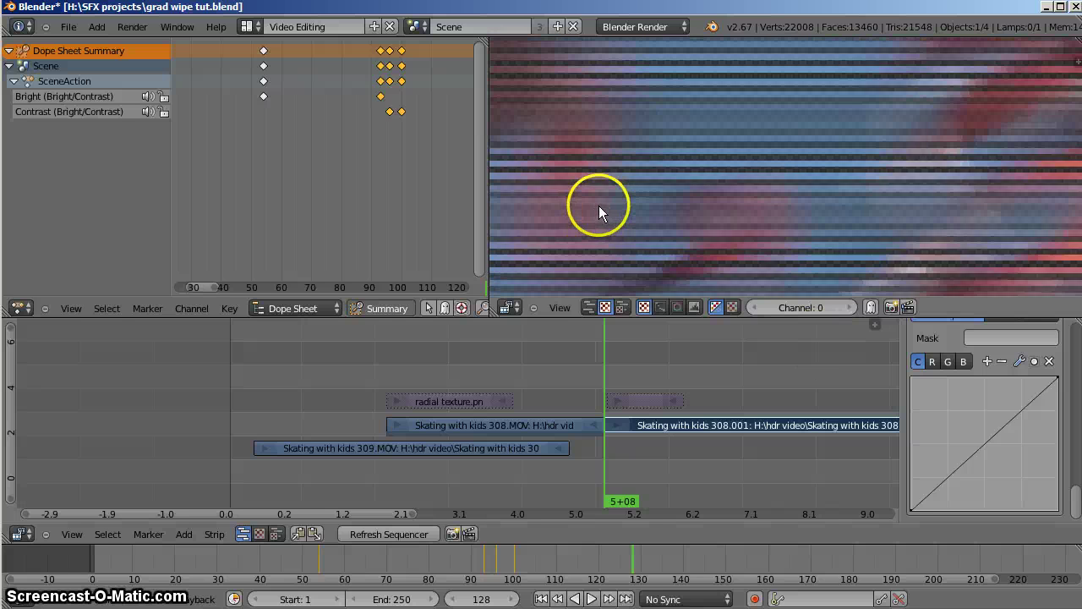
scroll(847, 178, "up", 3)
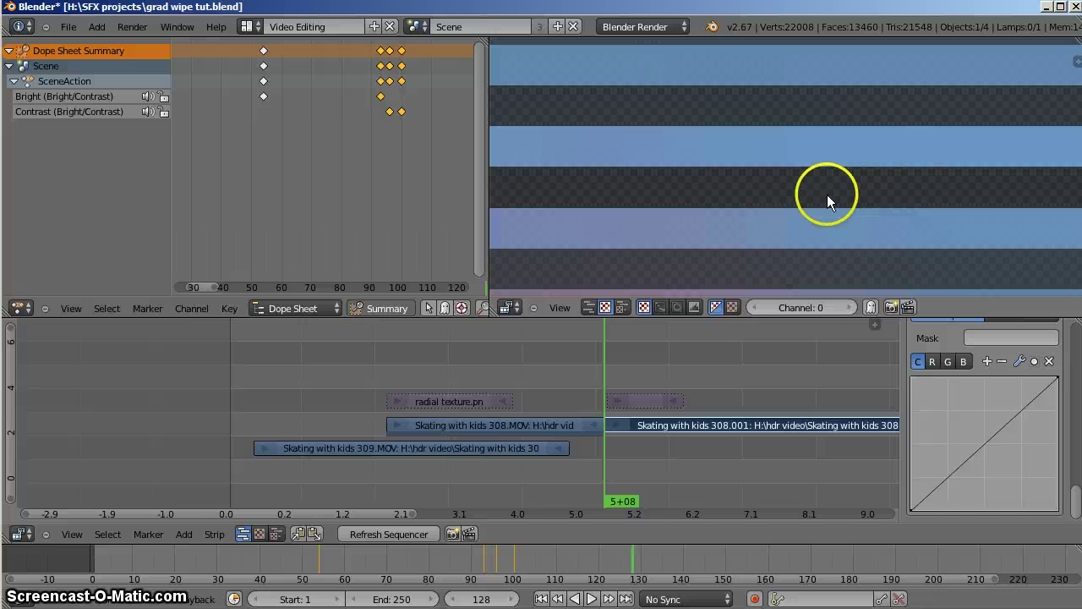
middle_click_drag(827, 194, 830, 246)
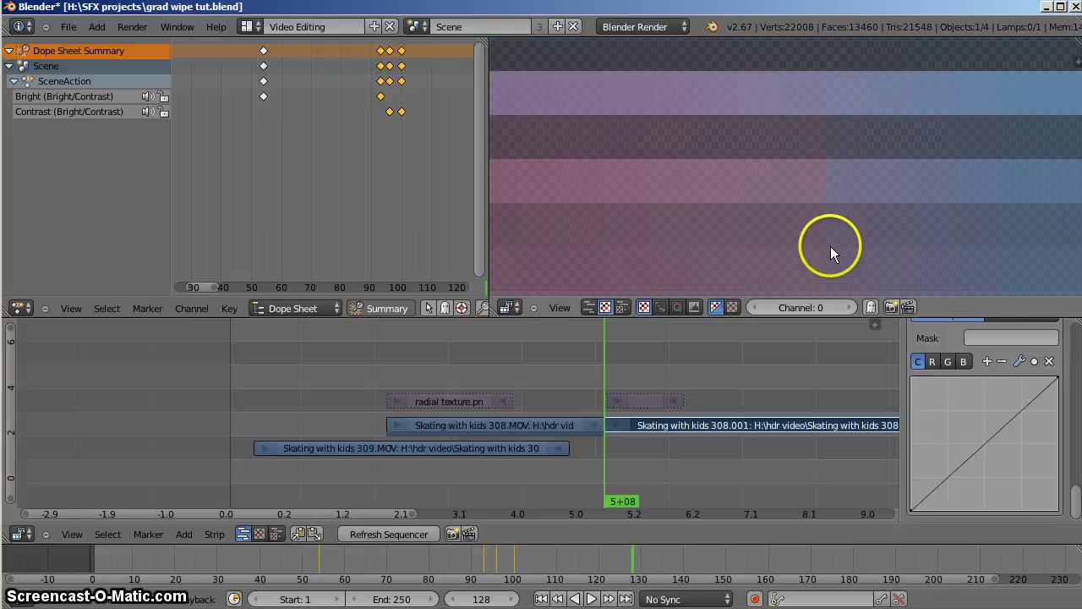
middle_click_drag(728, 180, 722, 210)
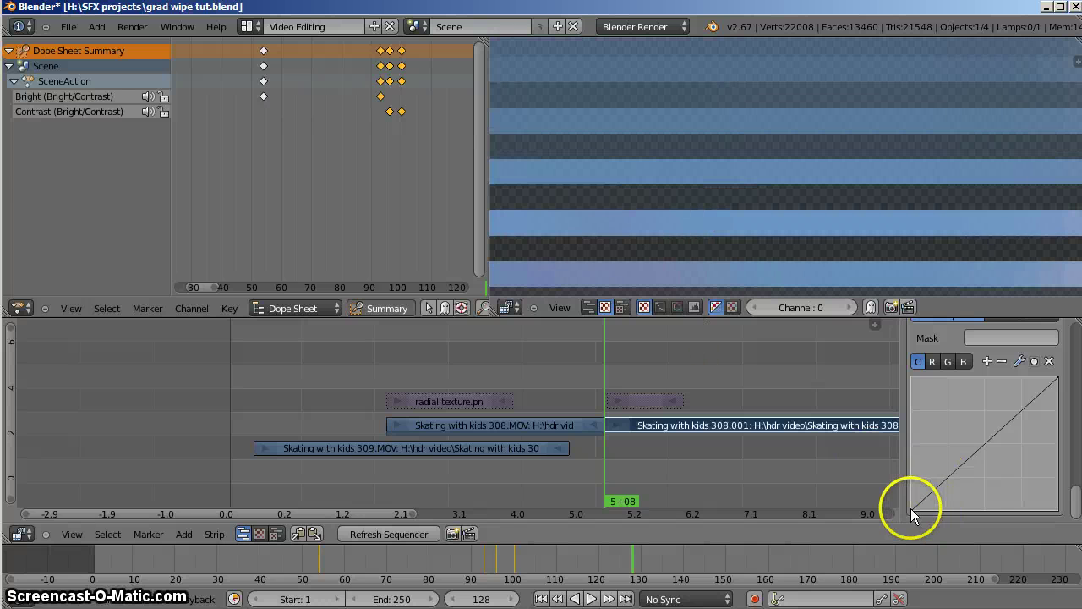
- Try to adjust the lower end point of the Curves modifier, and return to the Mask modifier settings
mouse_move(911, 509)
left_mouse_down()
mouse_move(886, 380)
mouse_move(912, 428)
mouse_move(905, 524)
left_mouse_up()
scroll(720, 254, "down", 3)
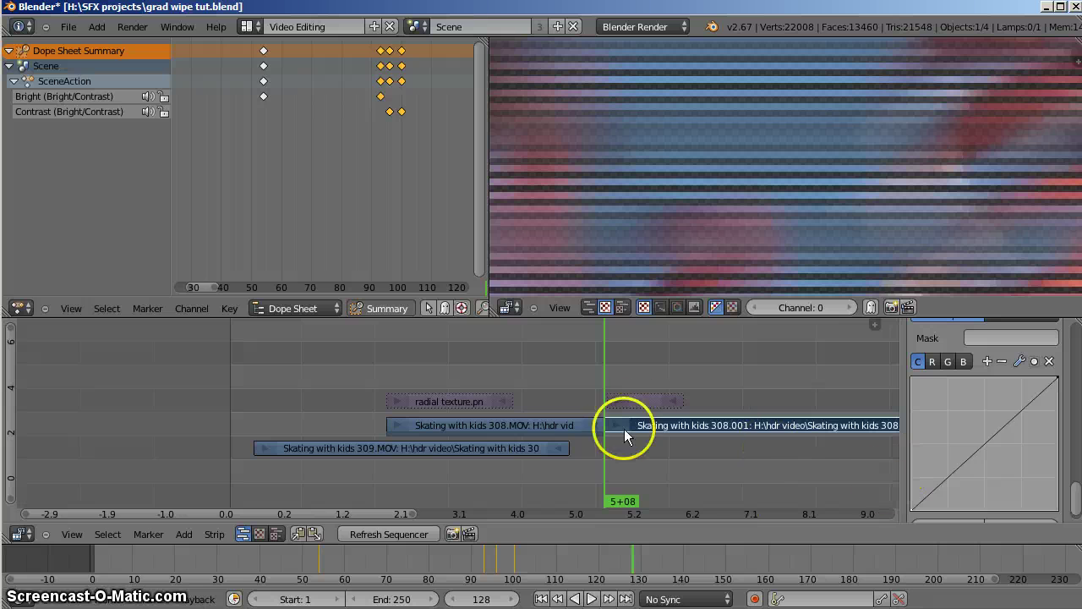
scroll(1052, 380, "up", 8)
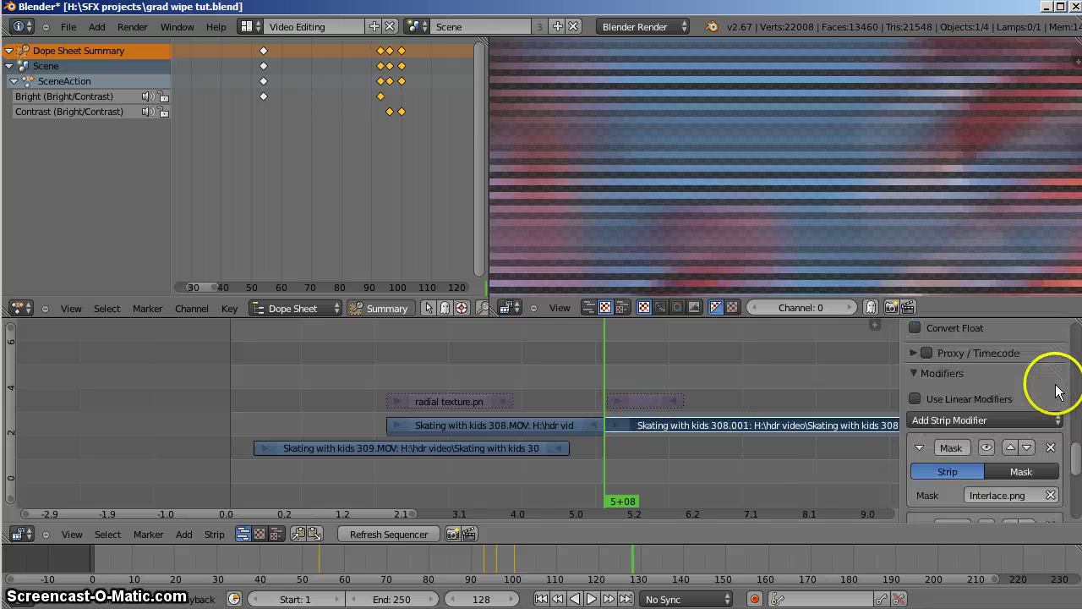
- Remove the Curves and Mask modifiers from the second piece of the split Skating with kids 308 strip
scroll(1054, 381, "down", 5)
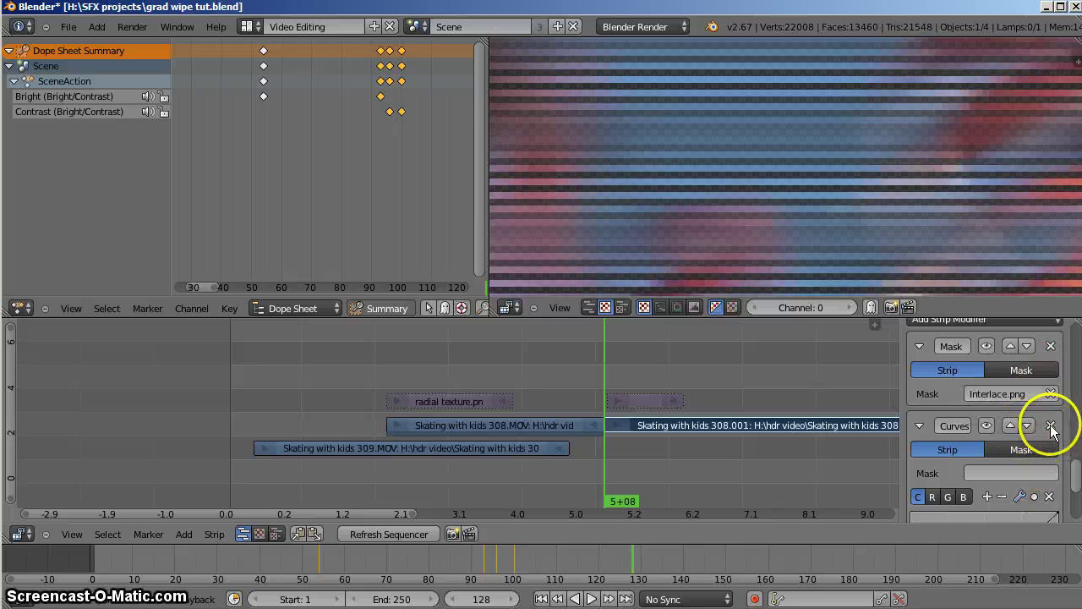
left_click(1051, 426)
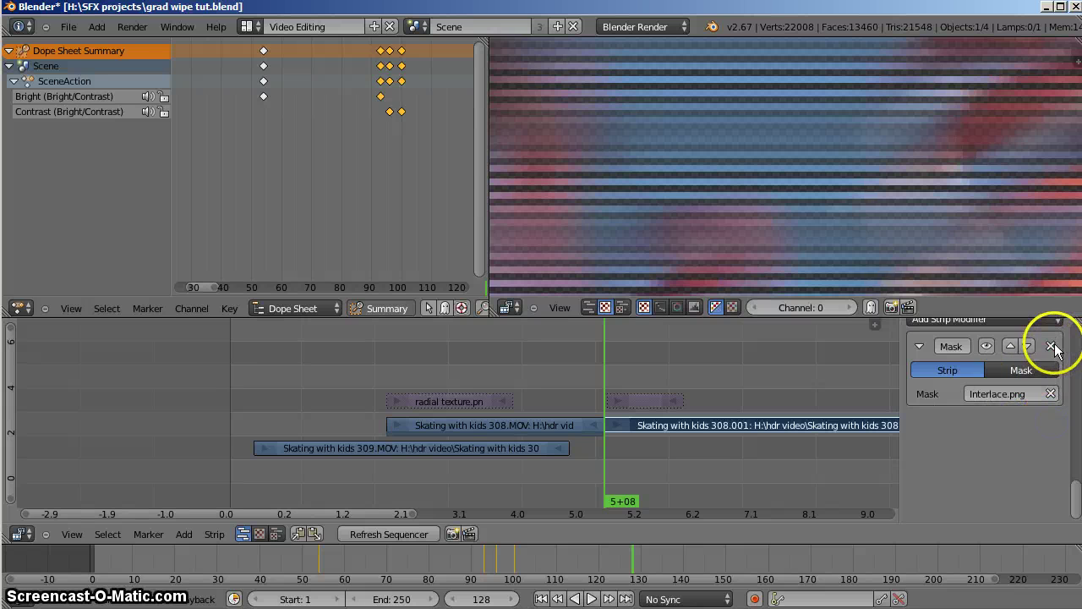
scroll(1049, 347, "up", 3)
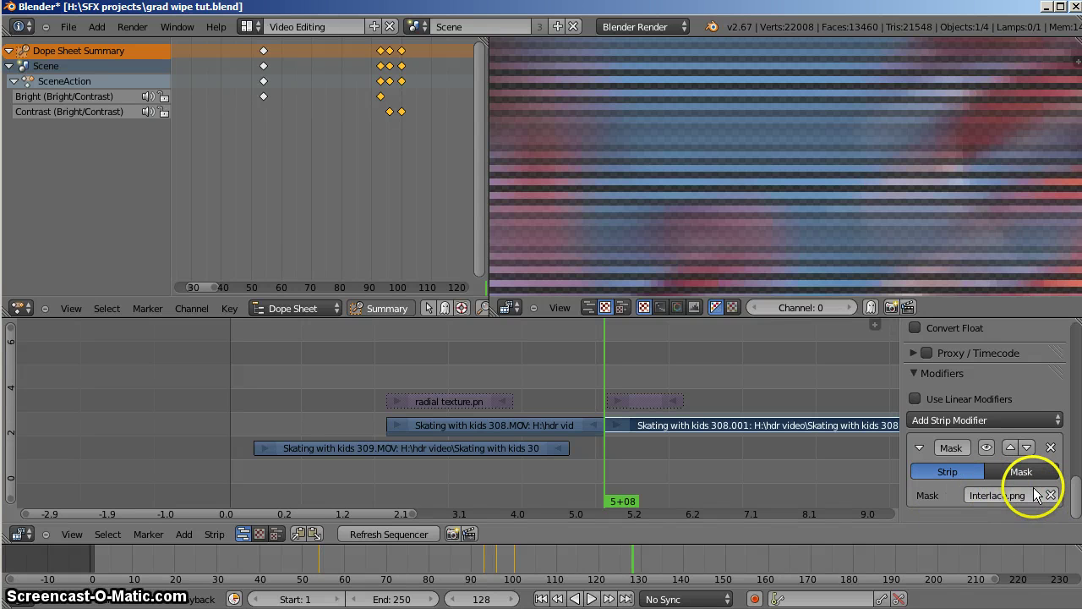
left_click(1050, 447)
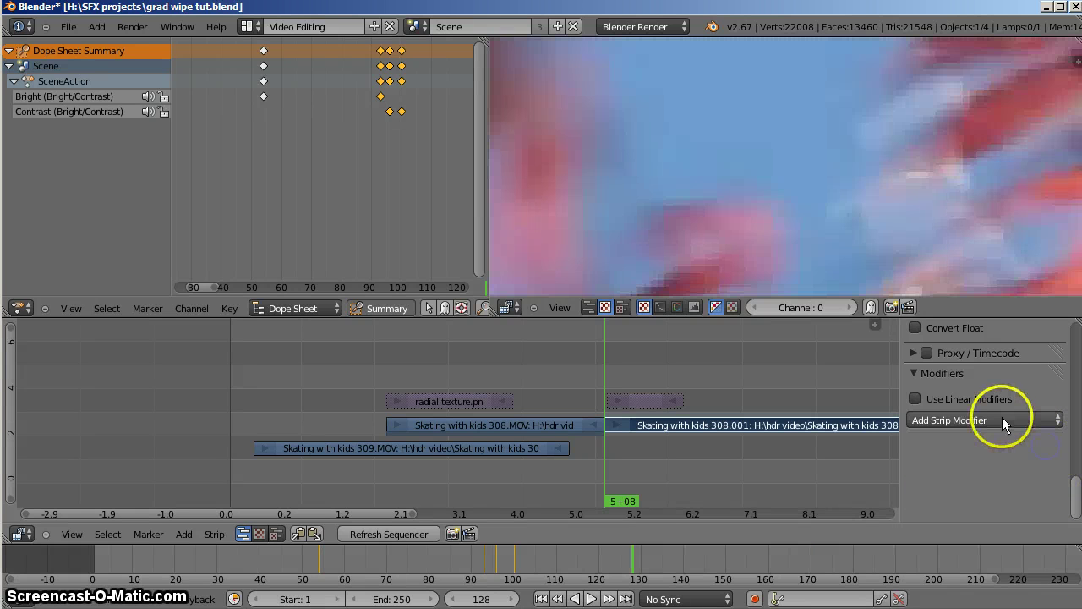
left_click(953, 420)
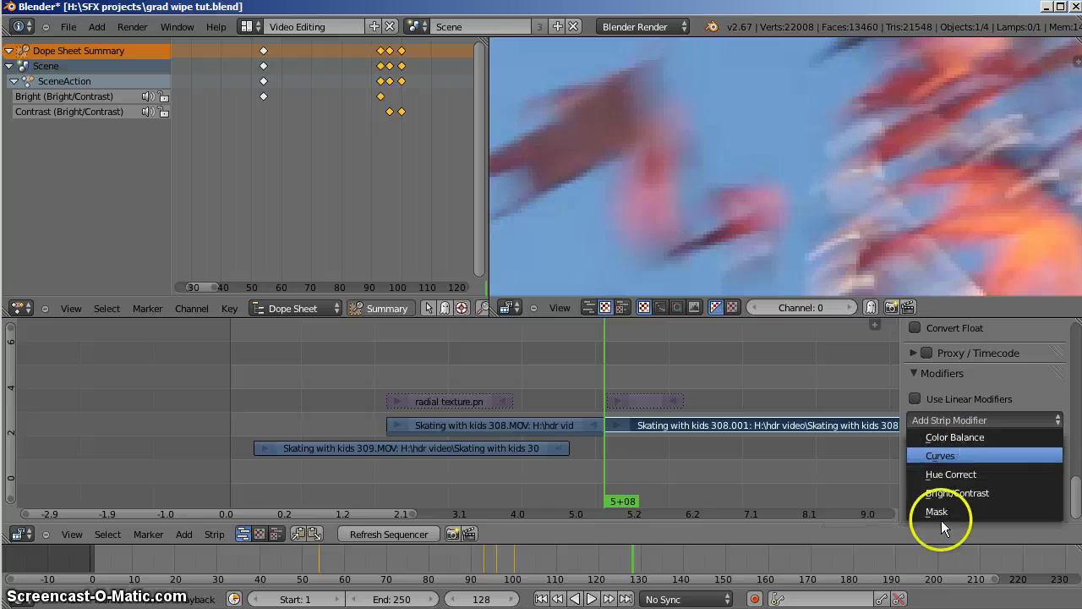
- Unmute the Interlace strip and inspect its line pattern close up in the preview at frame 134
scroll(686, 371, "down", 2)
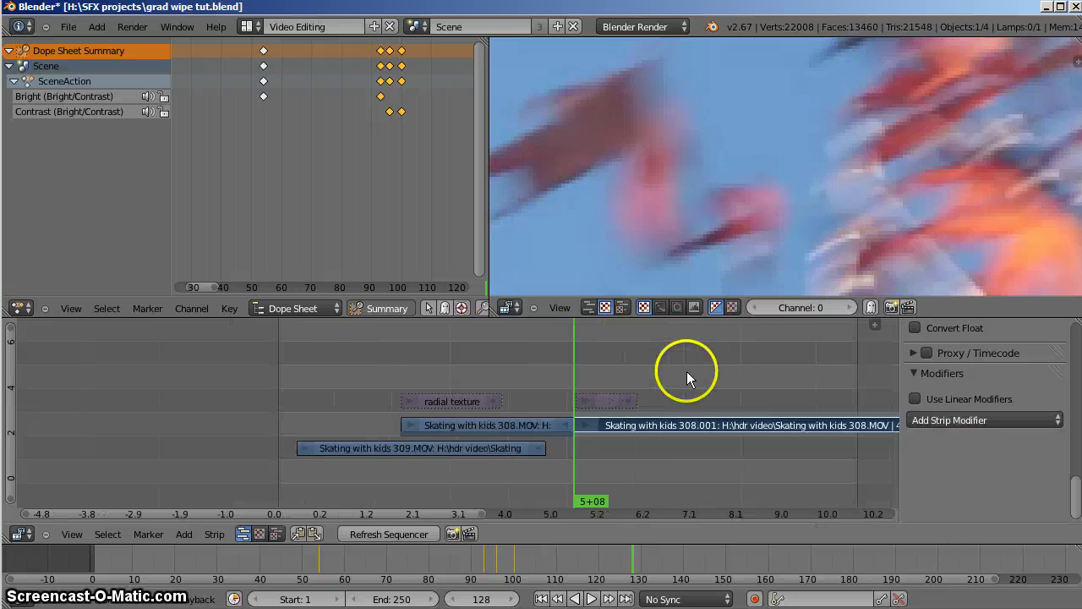
right_click(609, 397)
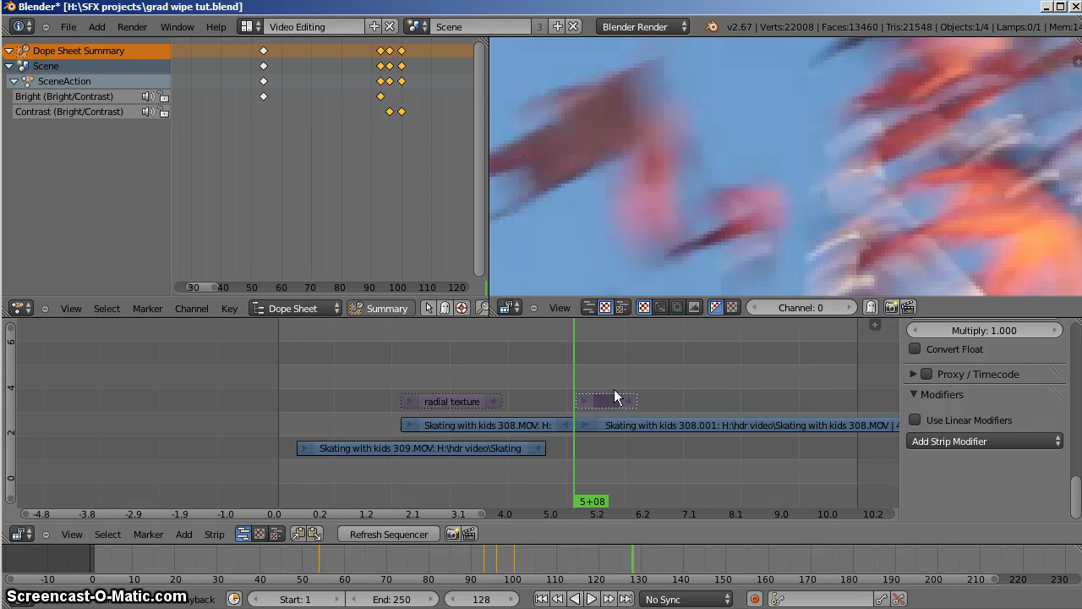
right_click(616, 394)
key("alt+h")
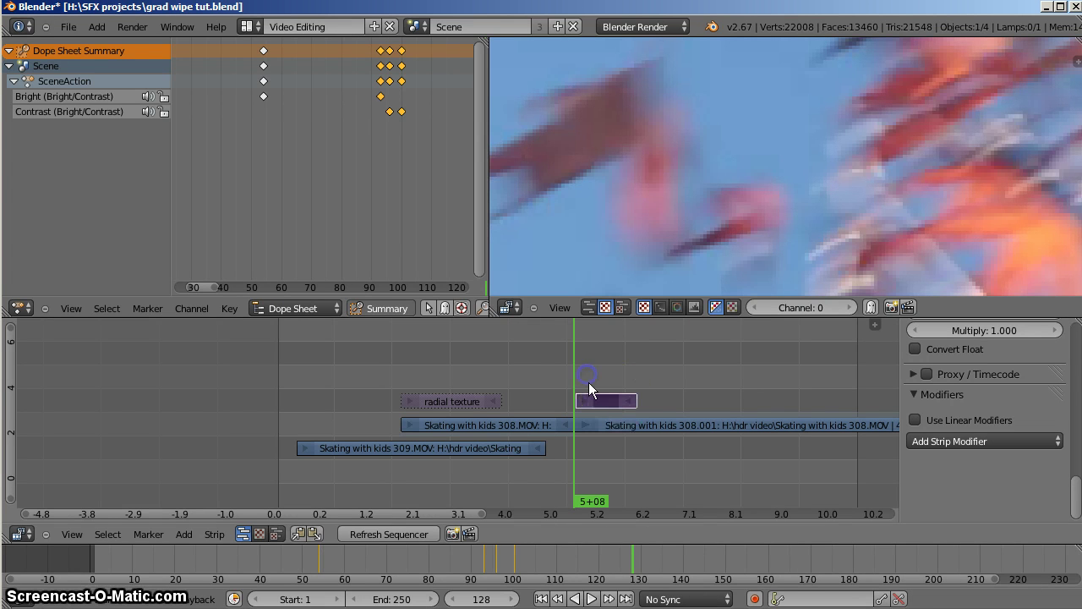
left_click(588, 382)
scroll(657, 144, "up", 2)
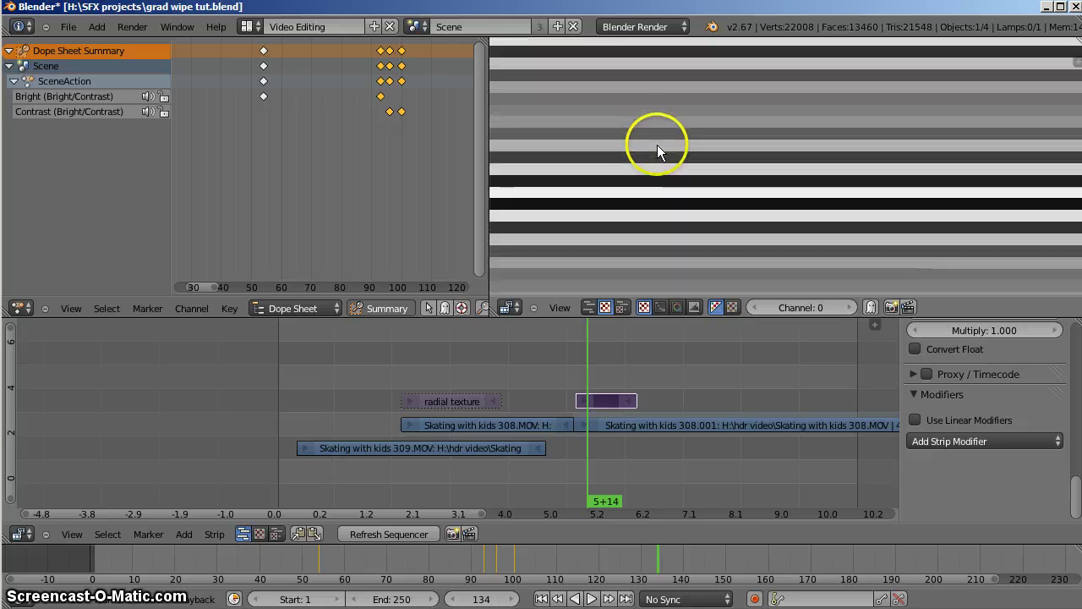
scroll(827, 170, "down", 2)
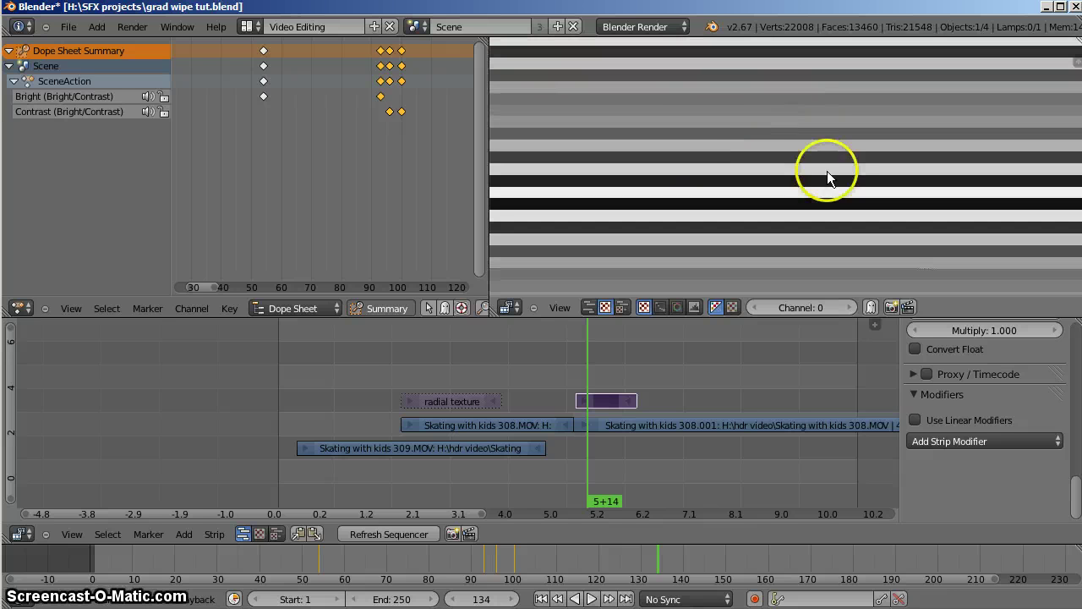
scroll(702, 190, "up", 3)
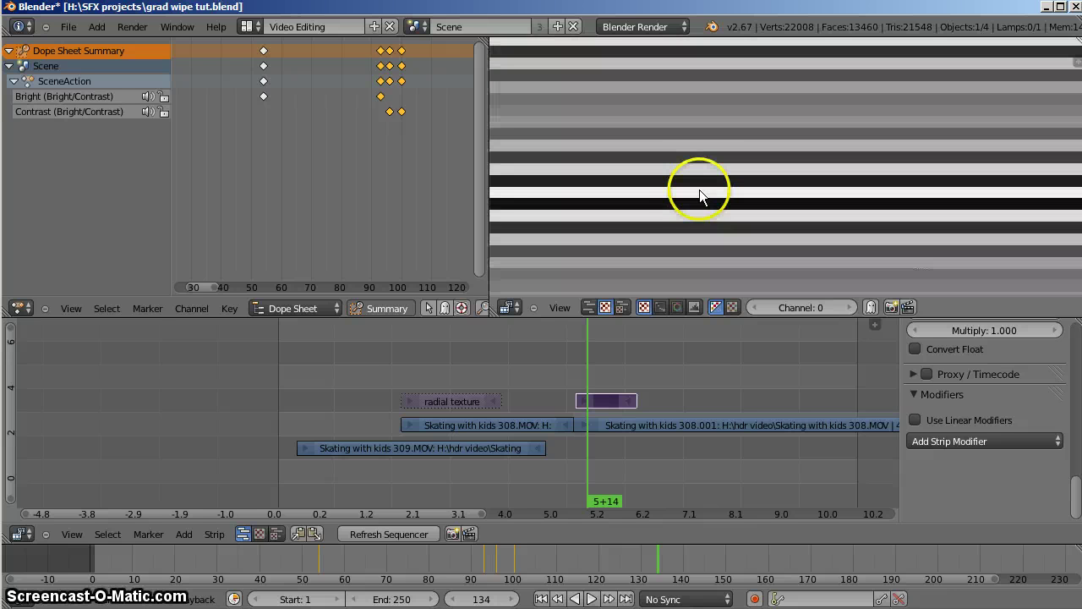
scroll(695, 156, "up", 2)
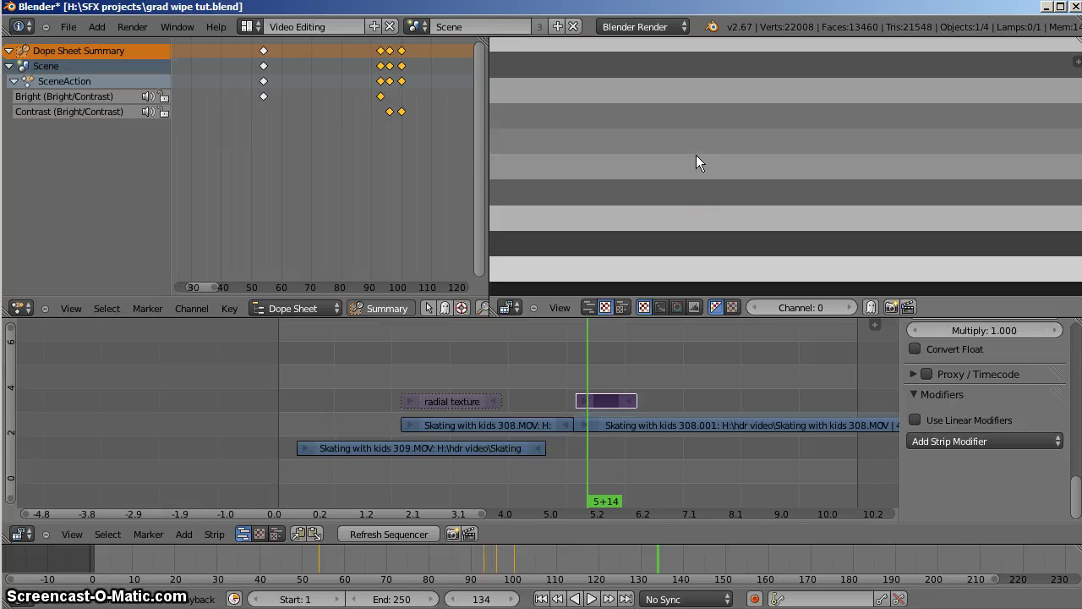
- Add a Curves modifier to the Interlace strip and bring both curve end points together near the middle for a steep, high-contrast curve
left_click(979, 440)
left_click(958, 478)
scroll(1006, 442, "down", 5)
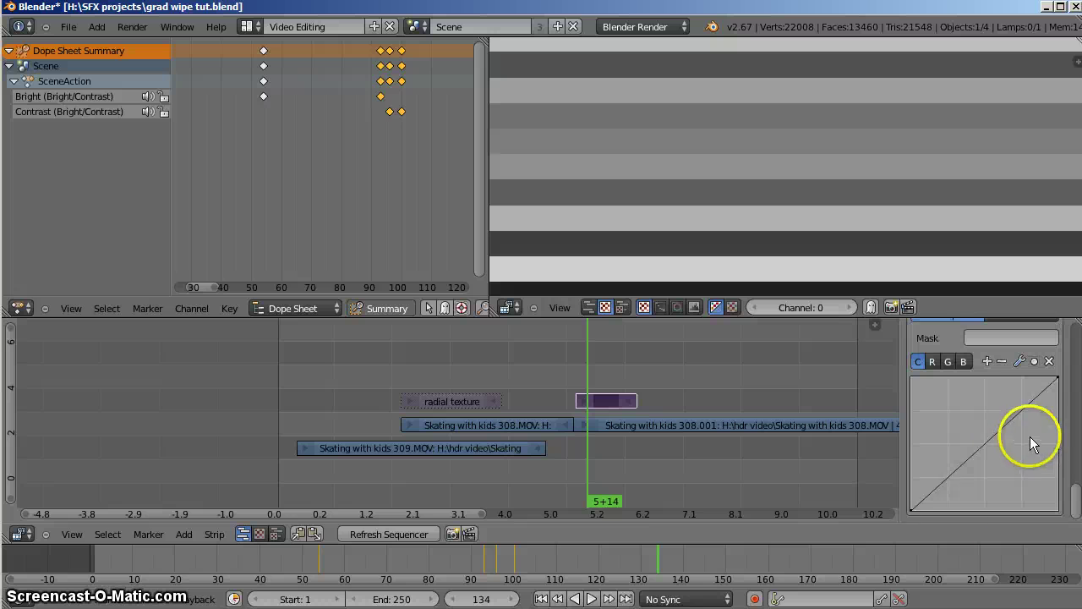
left_click_drag(912, 507, 973, 507)
left_click_drag(1055, 379, 984, 378)
left_click_drag(972, 507, 980, 504)
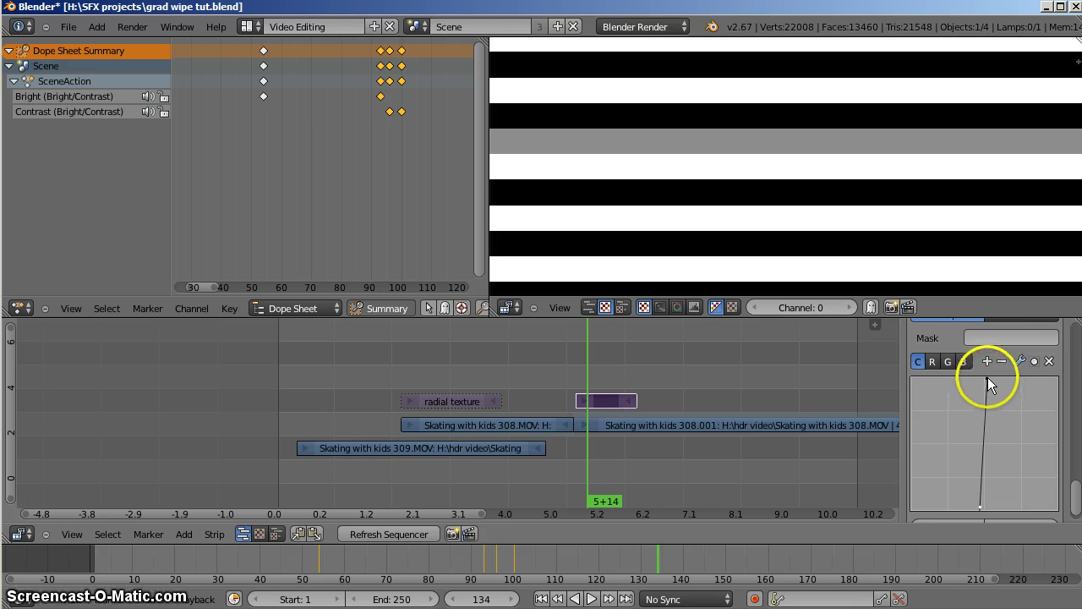
left_click_drag(987, 378, 985, 378)
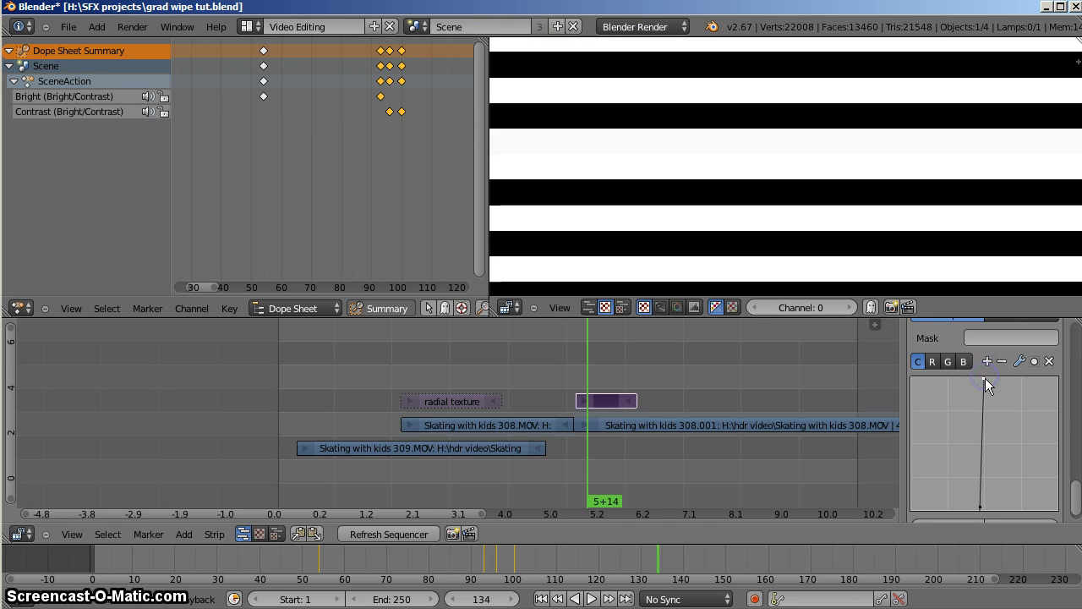
- Check the whole high-contrast line pattern in the preview and mute the Interlace strip again
scroll(715, 150, "down", 3)
scroll(716, 160, "down", 4)
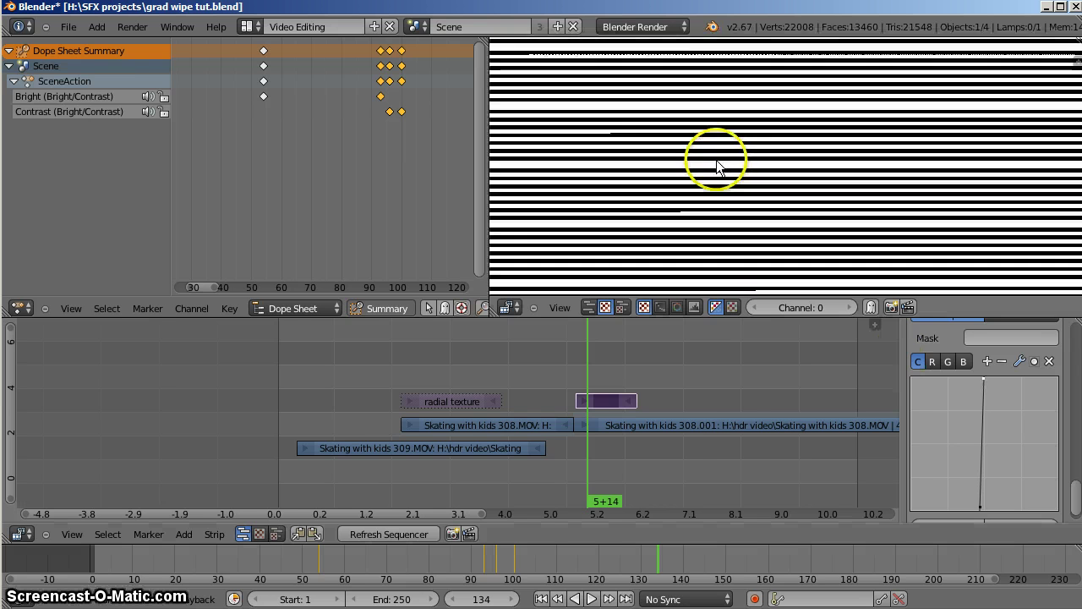
left_click(638, 422)
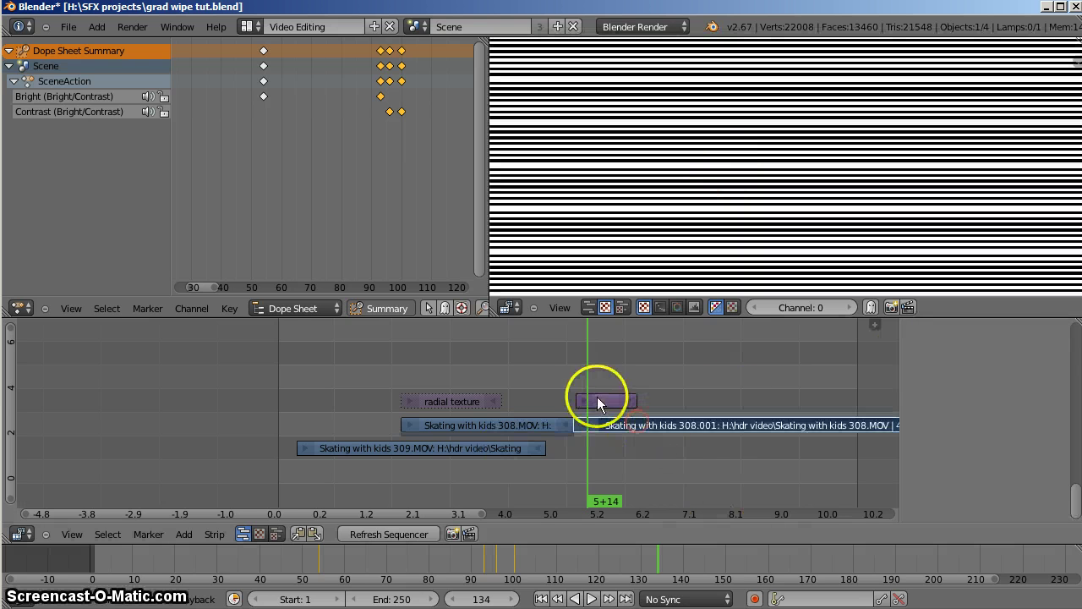
left_click(597, 397)
key("h")
- Add a Mask modifier to the second Skating with kids 308 piece, with Interlace.png as its mask strip
left_click(635, 422)
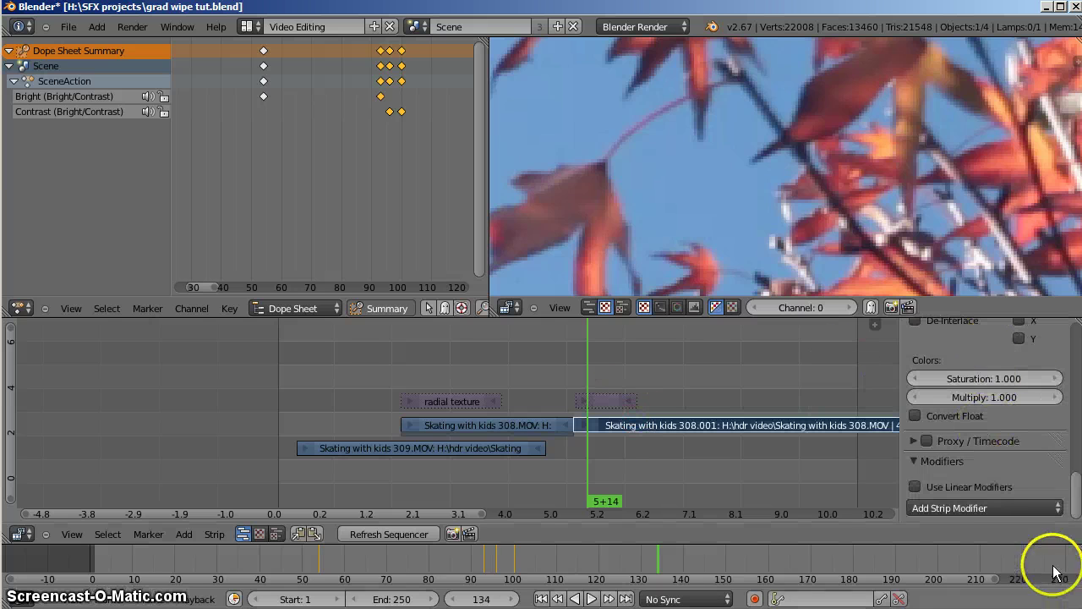
left_click(989, 508)
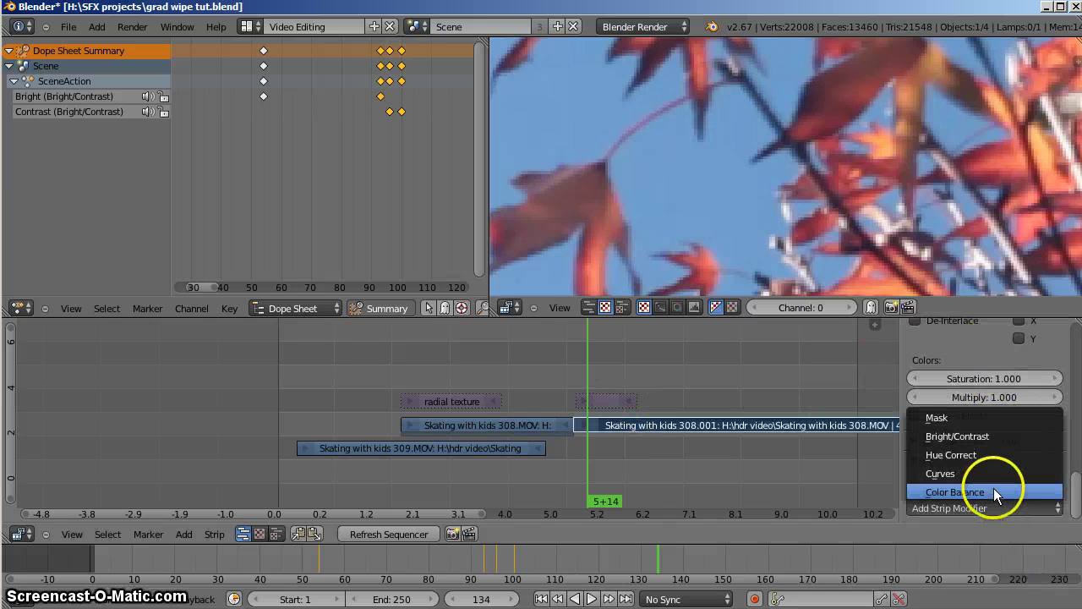
left_click(982, 416)
scroll(992, 460, "down", 2)
scroll(992, 460, "down", 1)
left_click(997, 503)
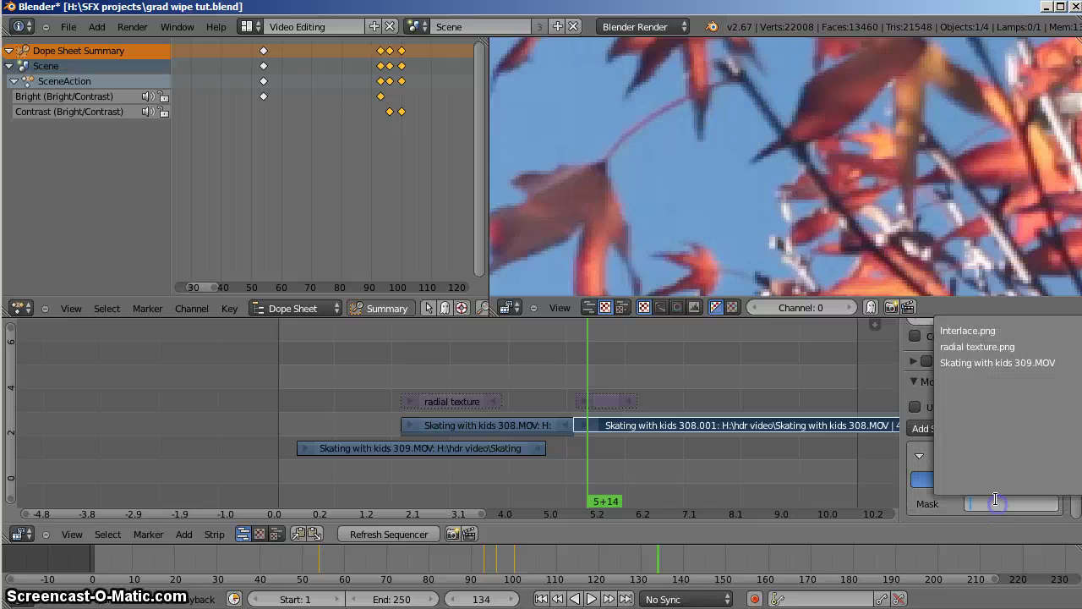
left_click(966, 329)
- Examine the masked footage in the preview, both the transparent lines close up and the full frame
scroll(723, 234, "up", 5)
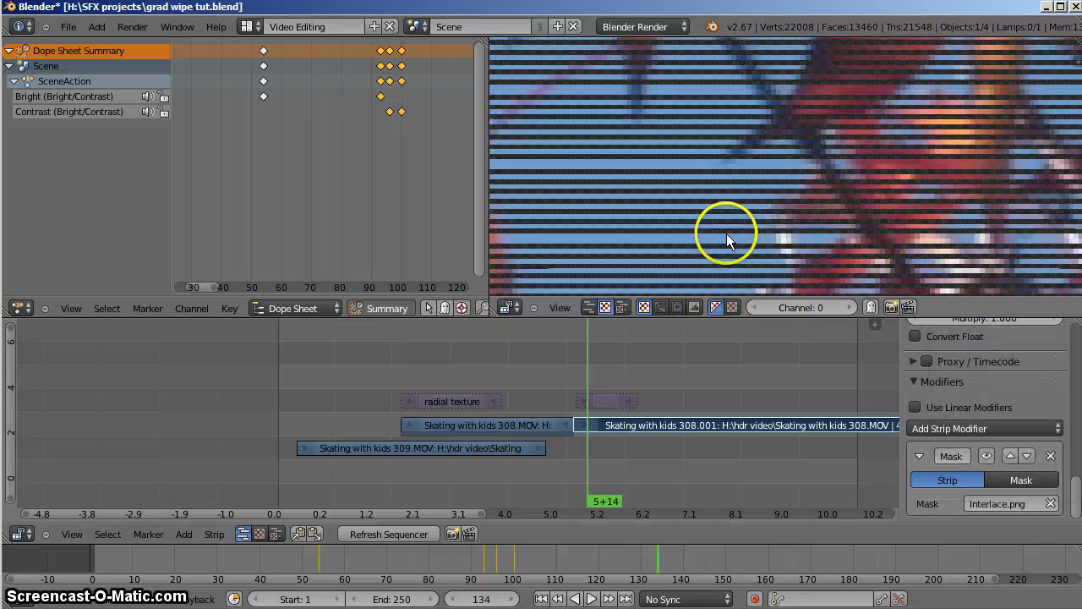
middle_click_drag(705, 189, 628, 164)
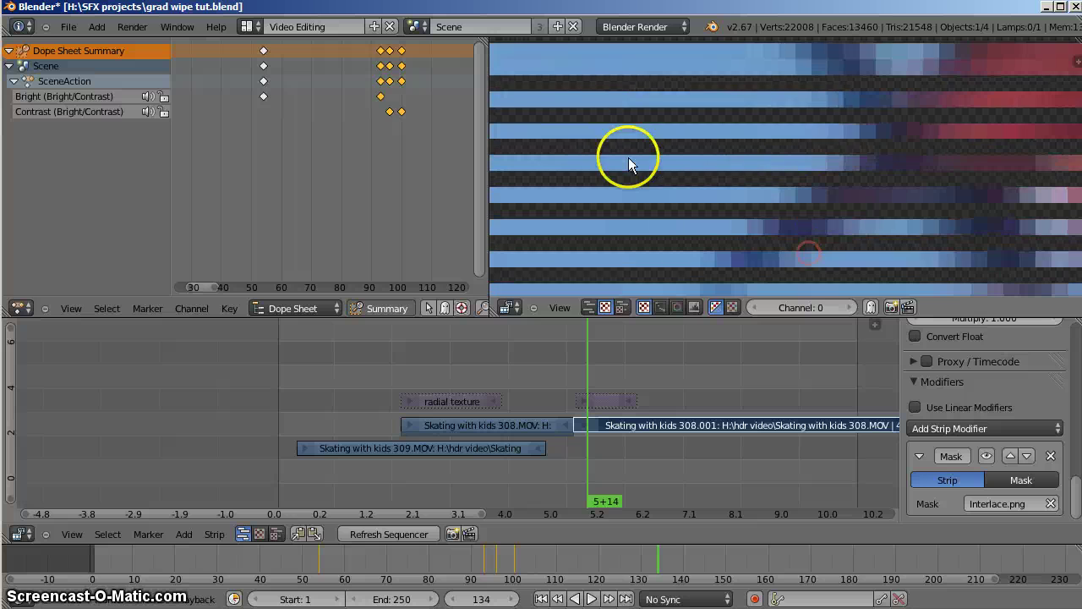
middle_click_drag(714, 102, 724, 212)
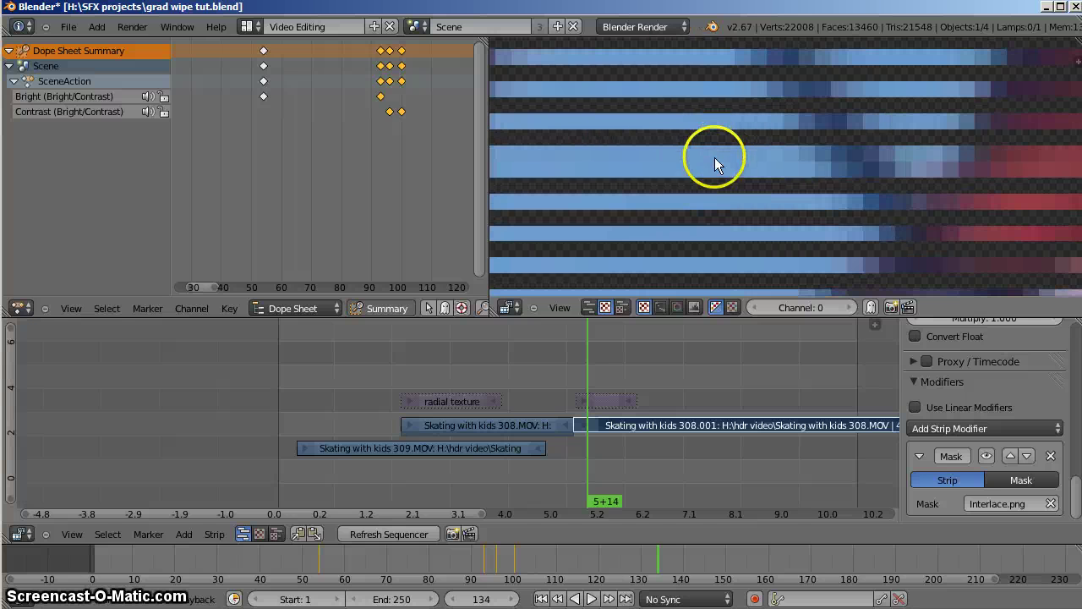
middle_click_drag(627, 76, 624, 243)
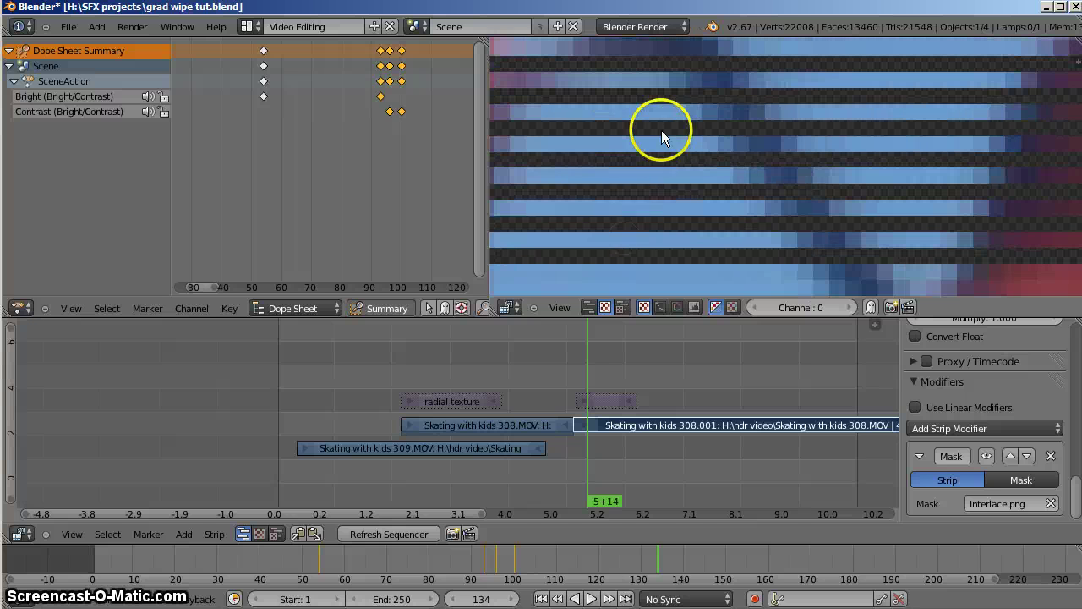
middle_click_drag(661, 130, 716, 160)
scroll(767, 145, "down", 2)
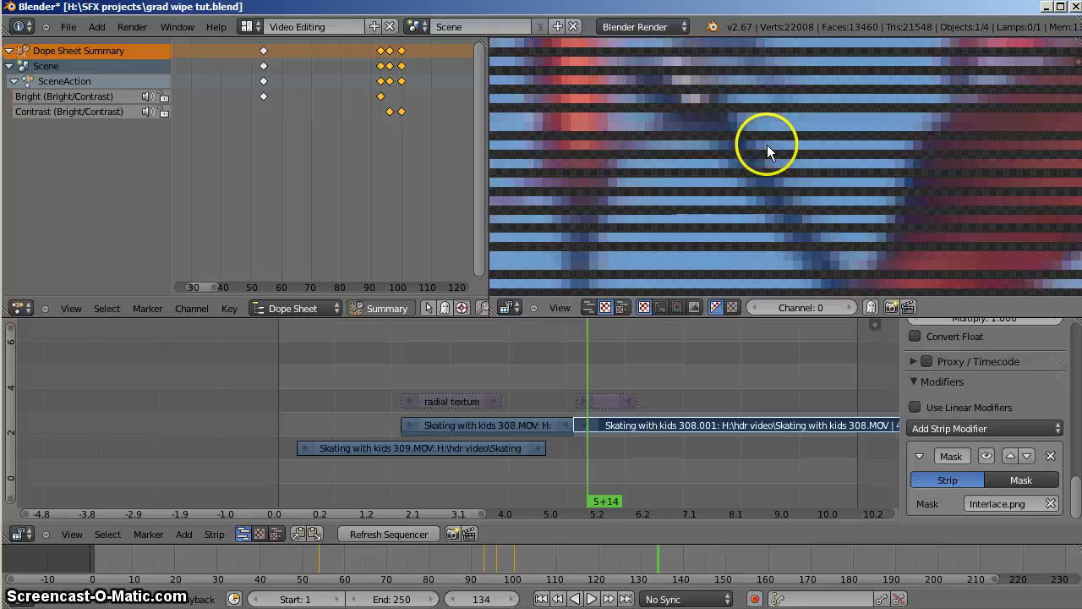
scroll(752, 131, "down", 5)
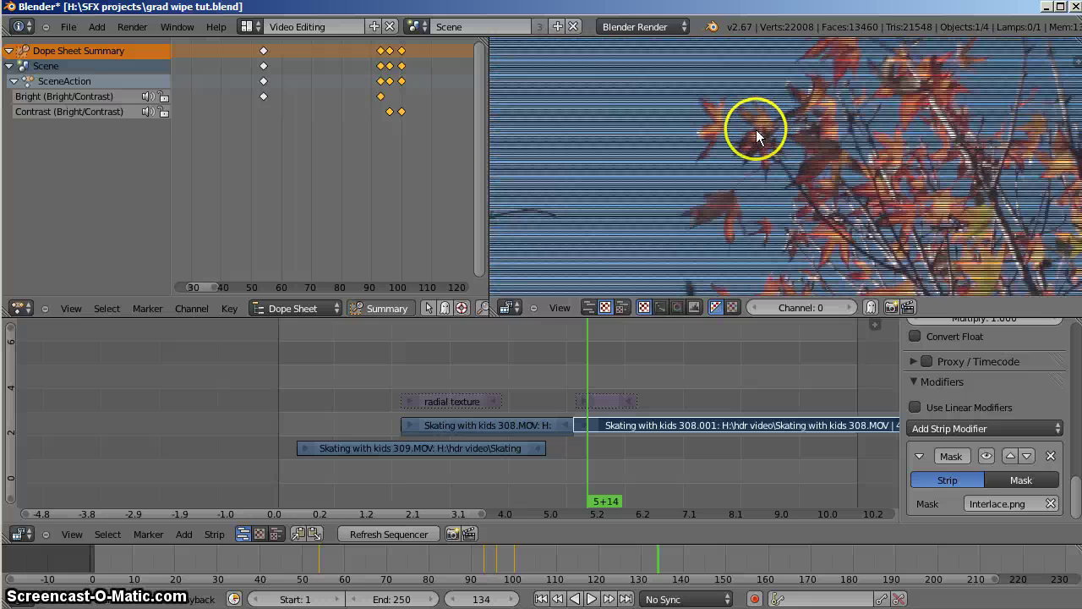
scroll(756, 130, "down", 2)
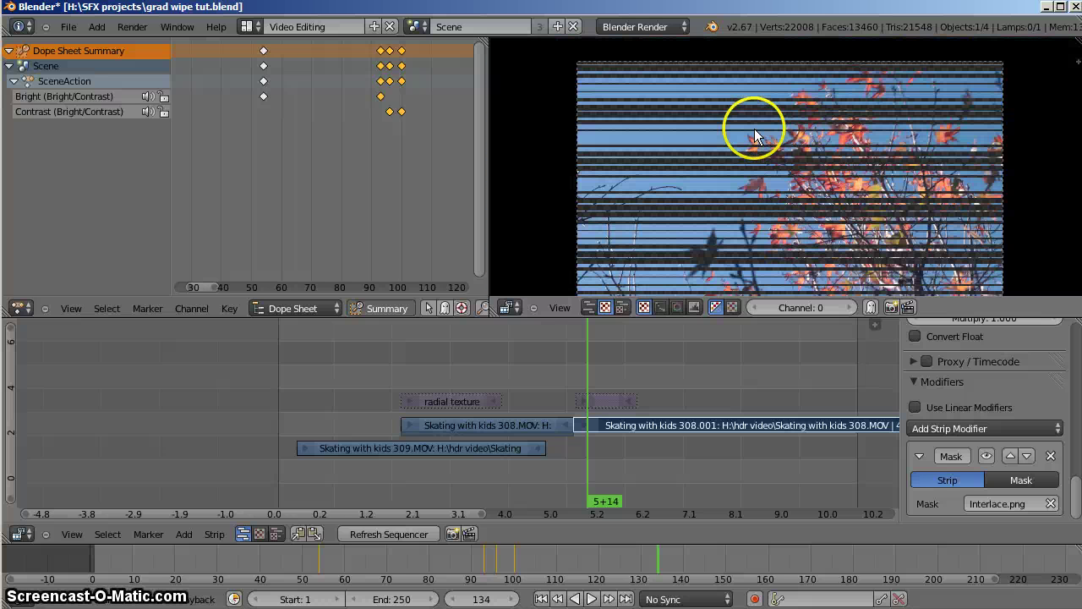
- Delete the second Skating with kids 308 piece together with the Interlace strip above it
right_click(616, 427)
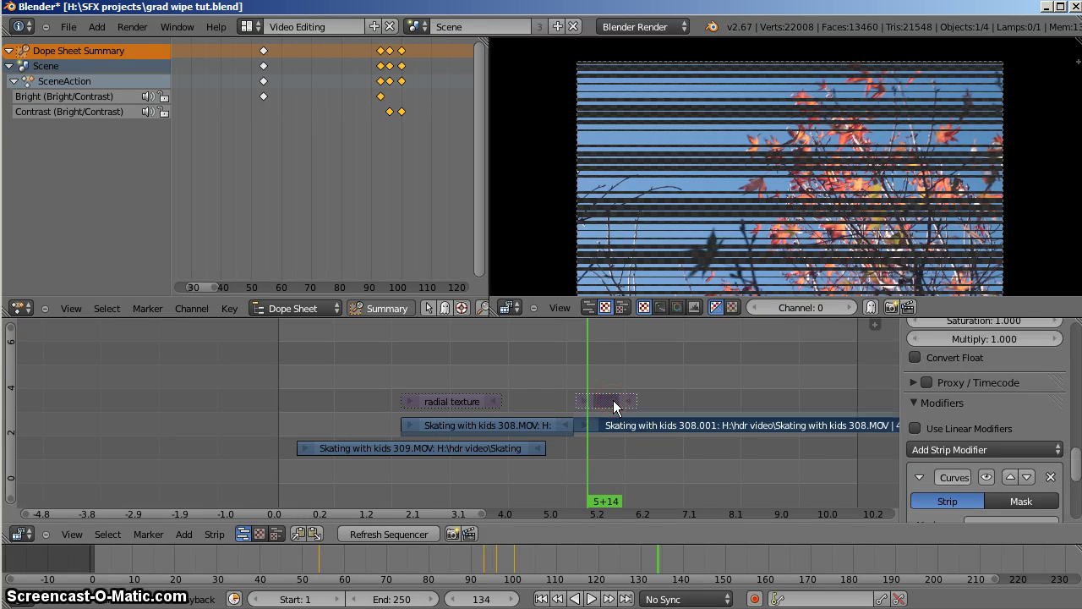
key("x")
left_click(613, 400)
- At frame 67, unmute the radial texture strip and keyframe its Bright/Contrast modifier's Contrast at 95.758
mouse_move(509, 394)
left_mouse_down()
mouse_move(465, 373)
mouse_move(396, 390)
mouse_move(425, 388)
mouse_move(454, 381)
mouse_move(391, 381)
mouse_move(432, 383)
left_mouse_up()
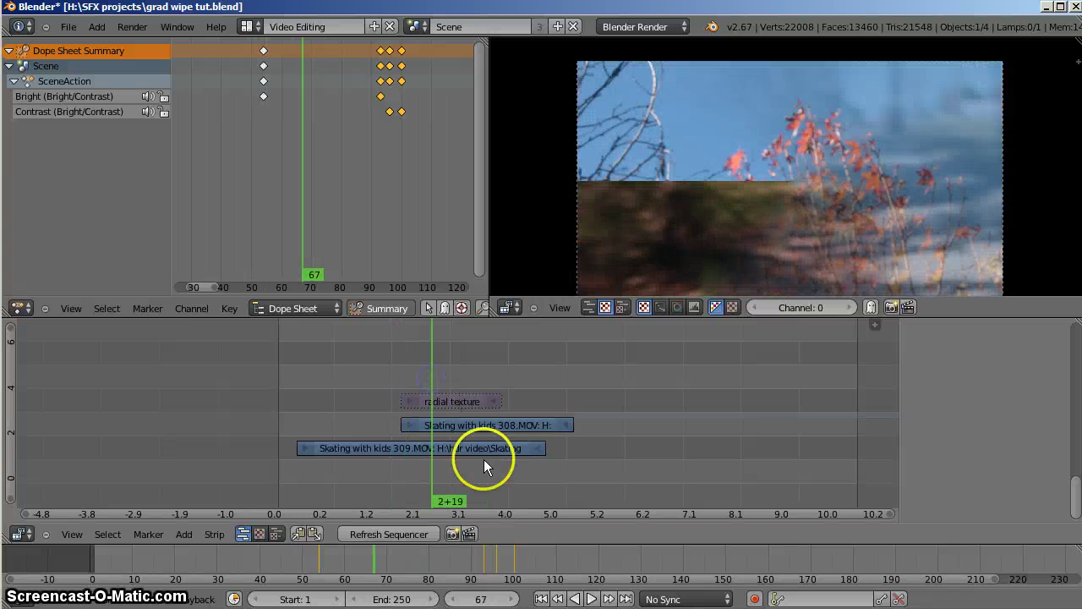
right_click(449, 403)
scroll(1043, 434, "down", 3)
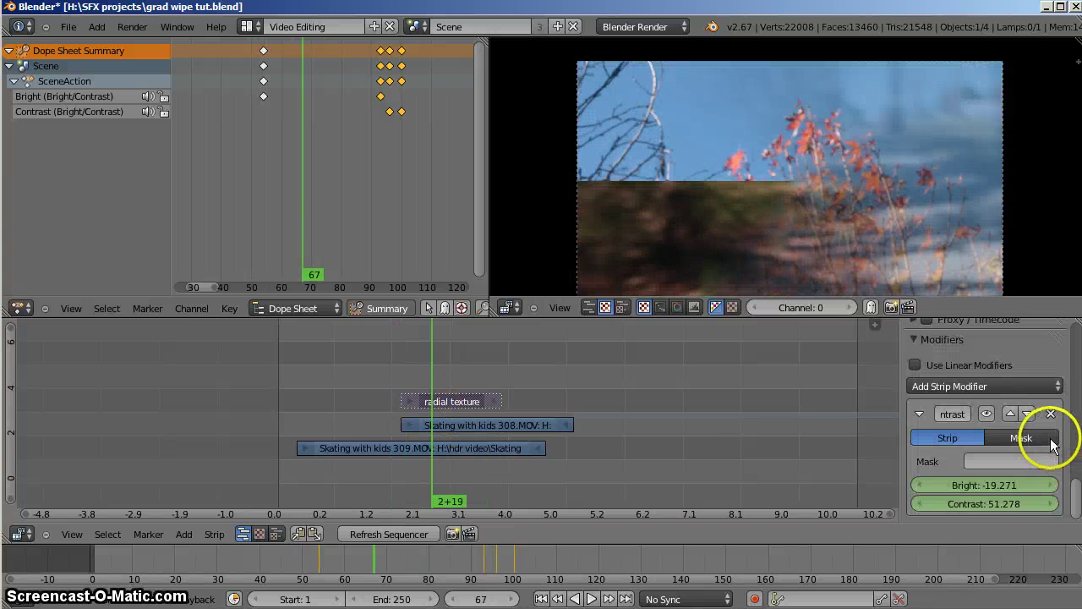
left_click_drag(1001, 510, 1004, 499)
right_click(457, 401)
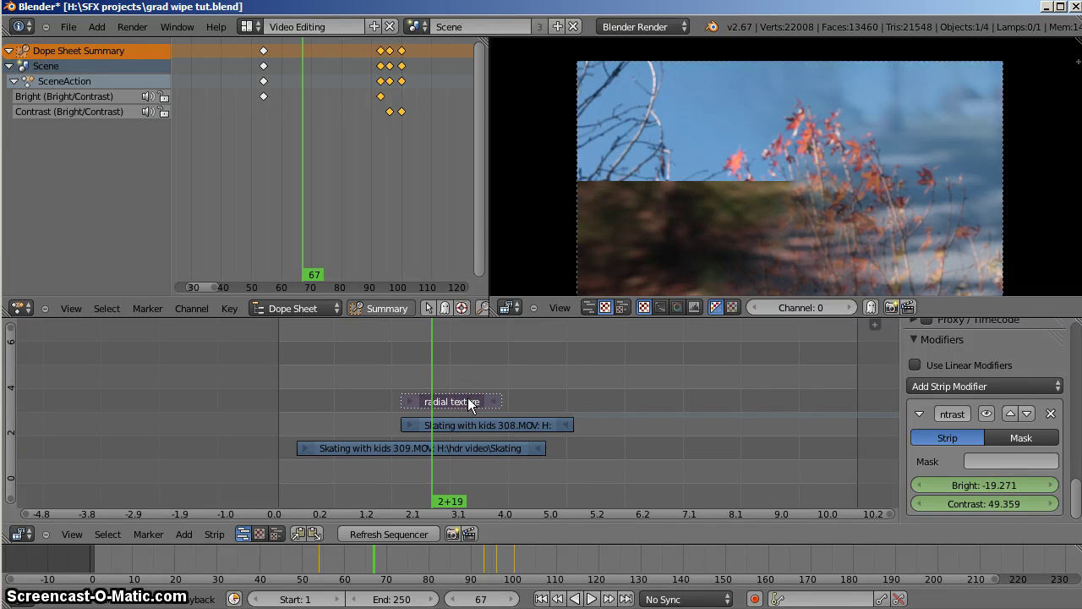
key("alt+h")
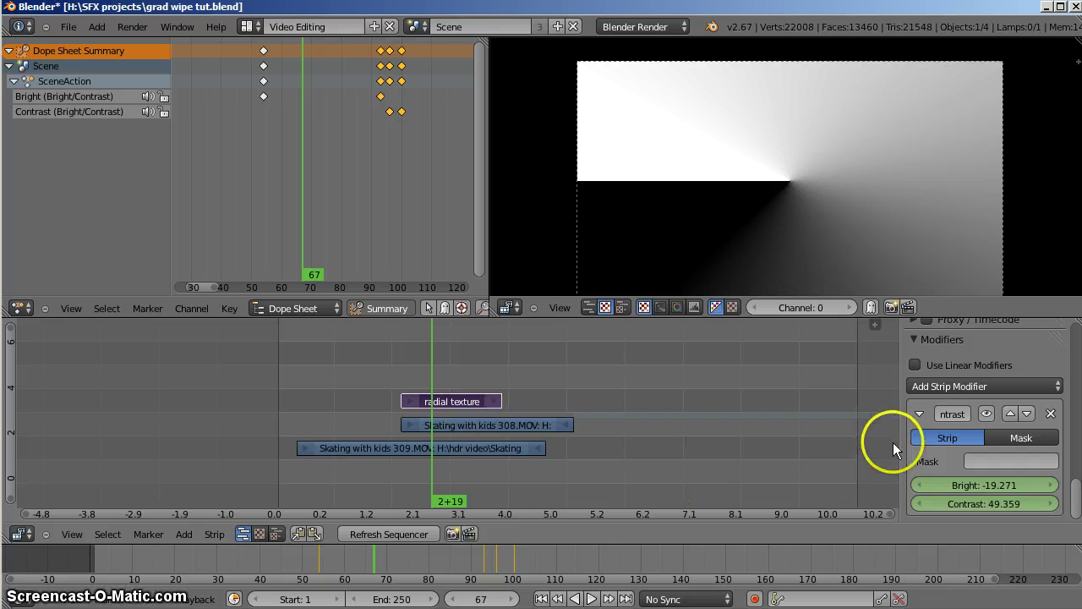
left_click(1000, 504)
left_click_drag(1001, 504, 1030, 501)
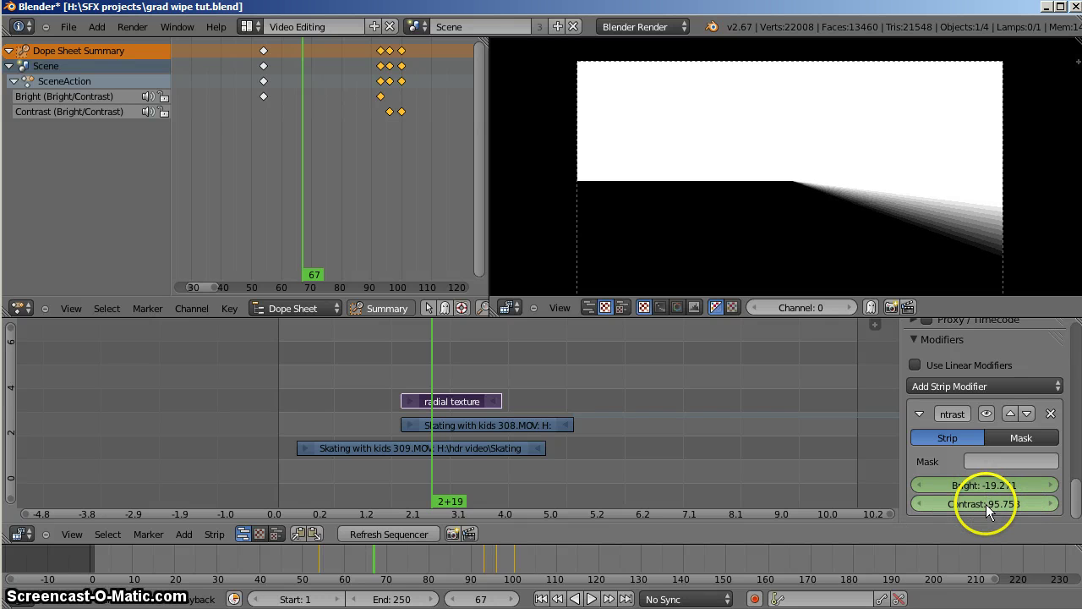
key("i")
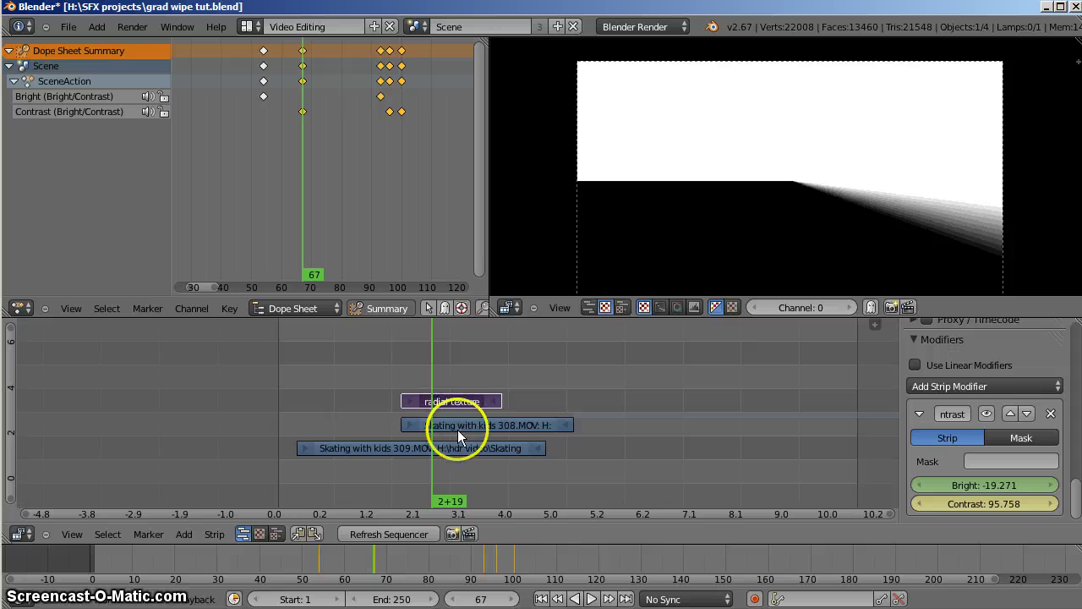
- Mute the radial texture strip and scrub through the wipe transition up to frame 100
left_click_drag(448, 398, 434, 379)
left_click(373, 528)
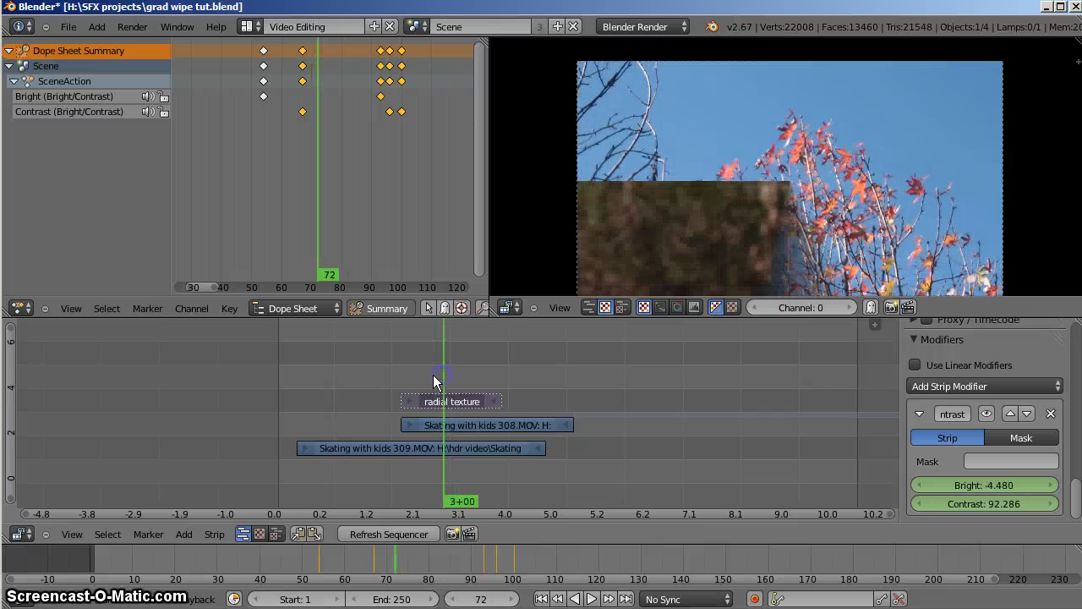
left_click(425, 379)
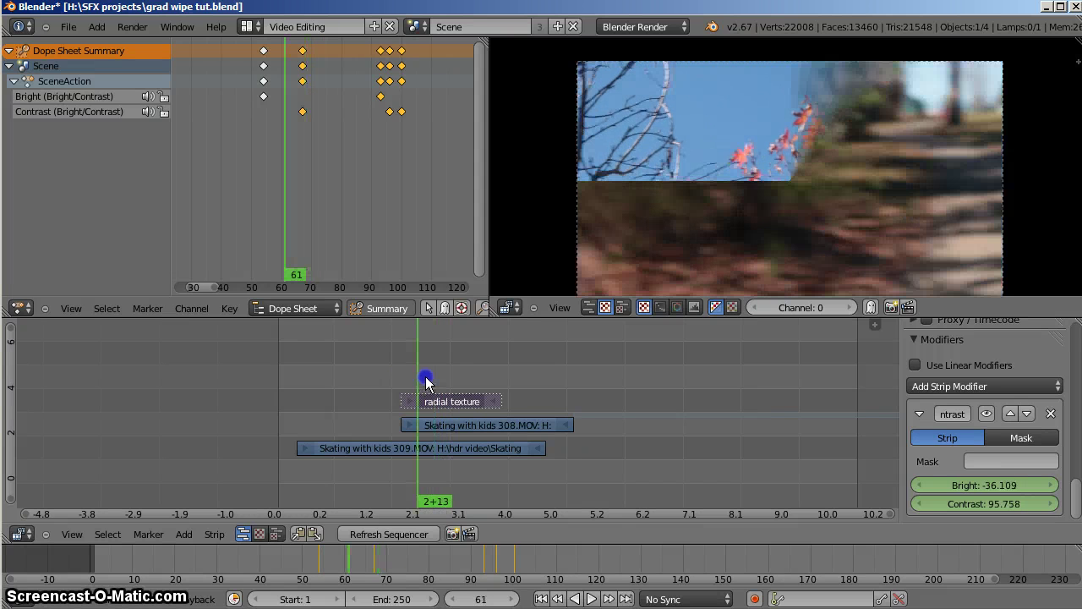
left_click_drag(441, 378, 510, 372)
- Switch to the 3D View Full screen layout and view the 3D title text up close
left_click(368, 161)
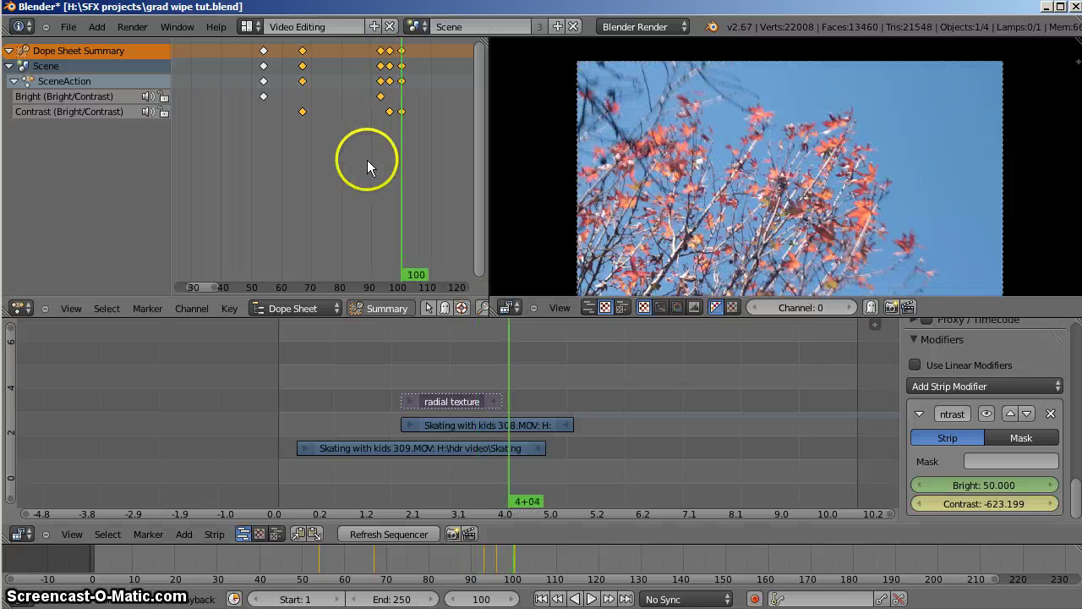
key("ctrl+Right")
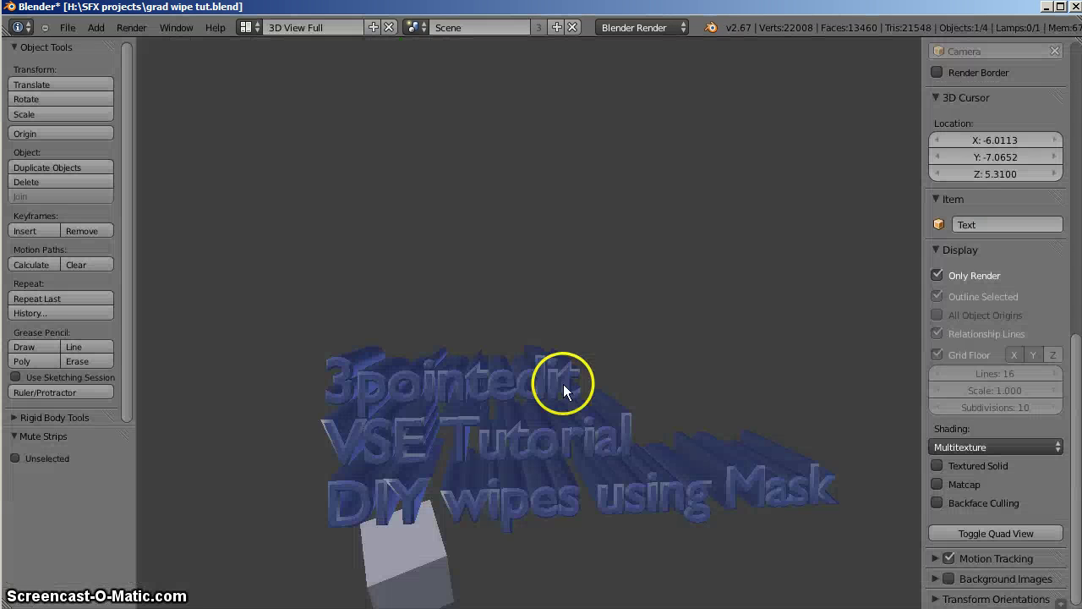
scroll(509, 261, "up", 2)
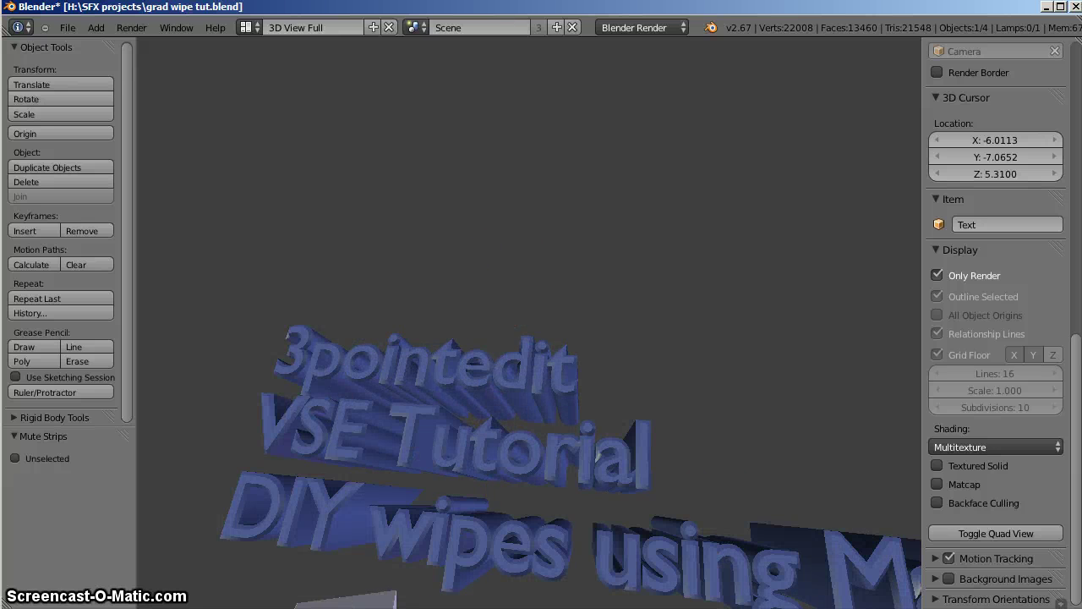